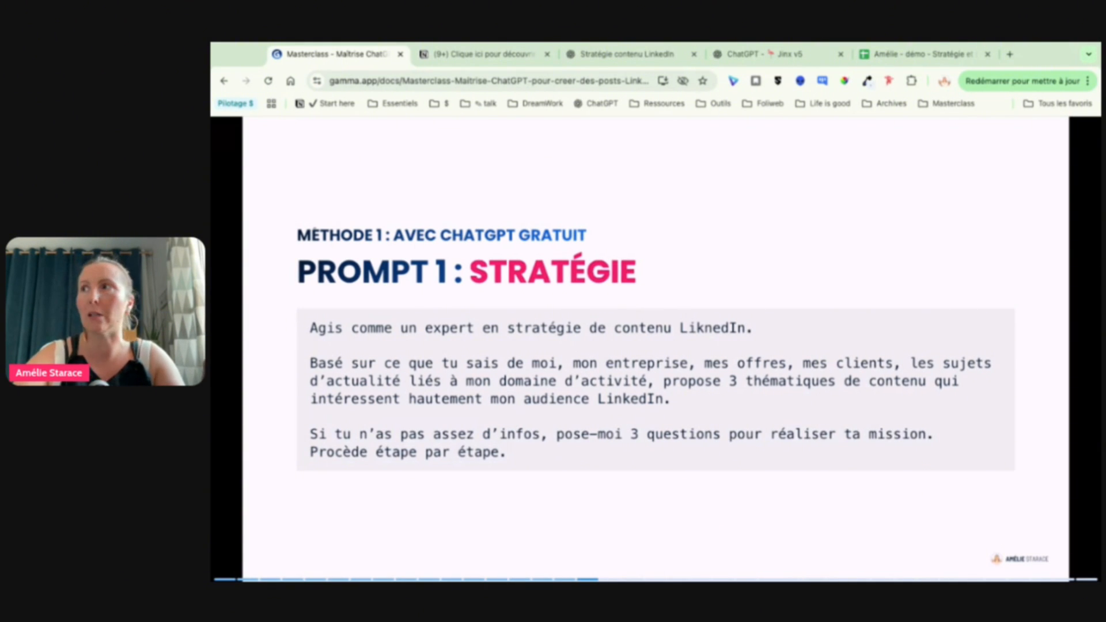
Step: Advance to the "Prompt 2 : Veille de contenus" slide and examine its objective, theme placeholder, YouTube search instruction and summary request
key("Right")
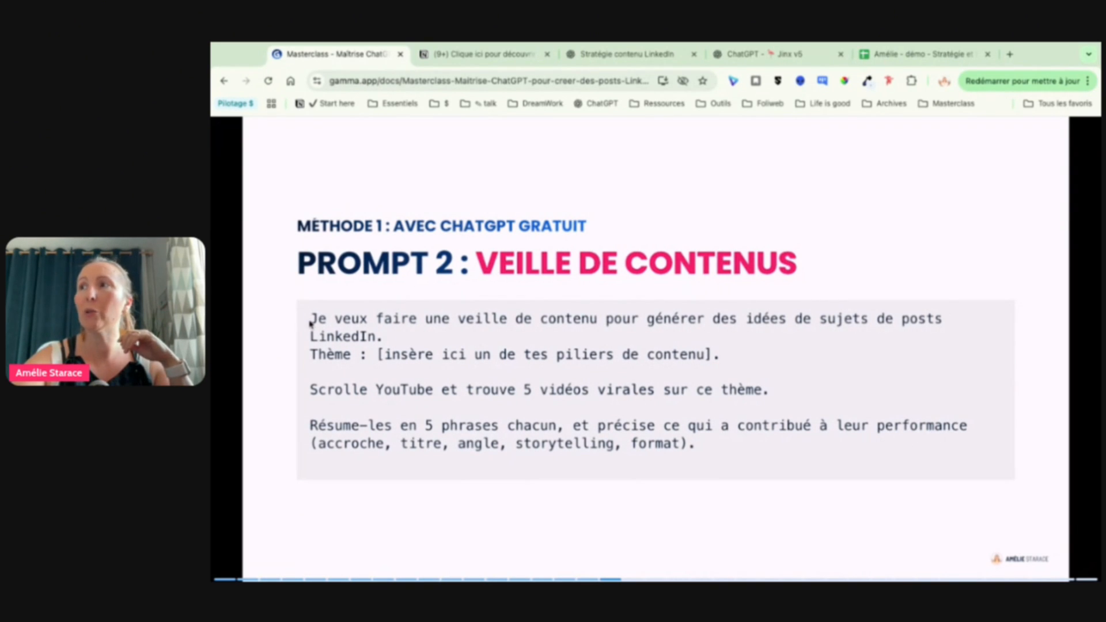
left_click_drag(318, 319, 383, 337)
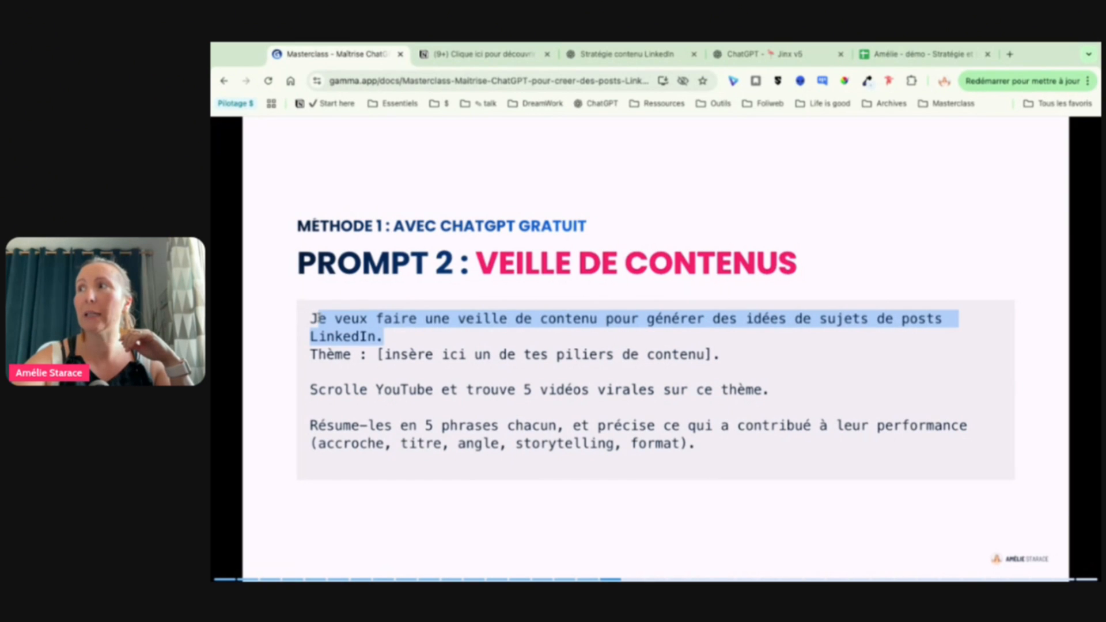
left_click(468, 380)
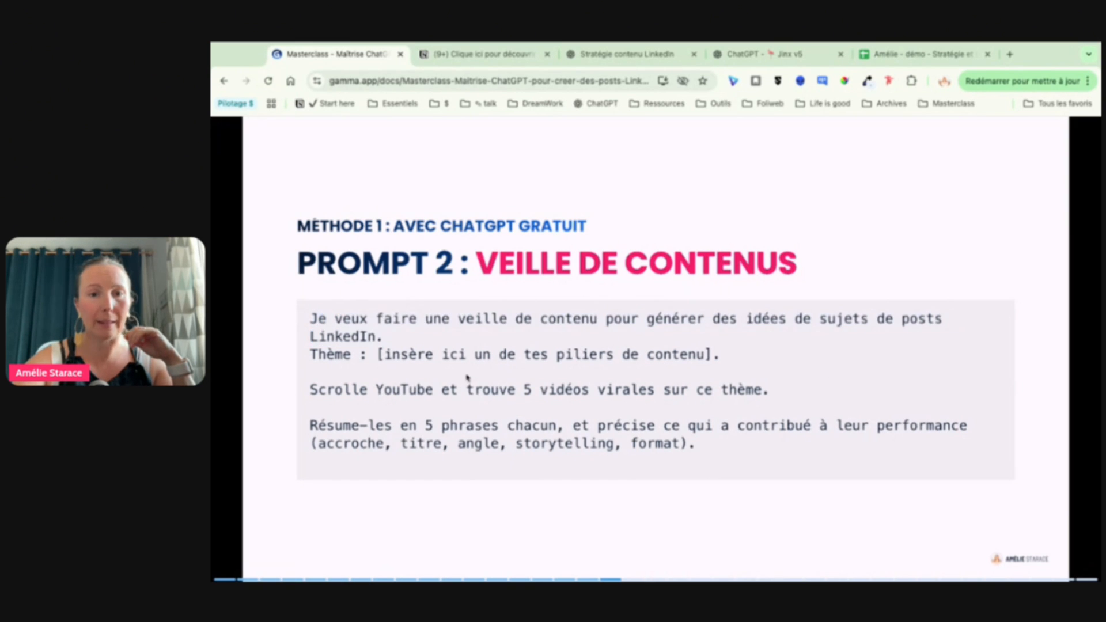
left_click_drag(398, 353, 687, 354)
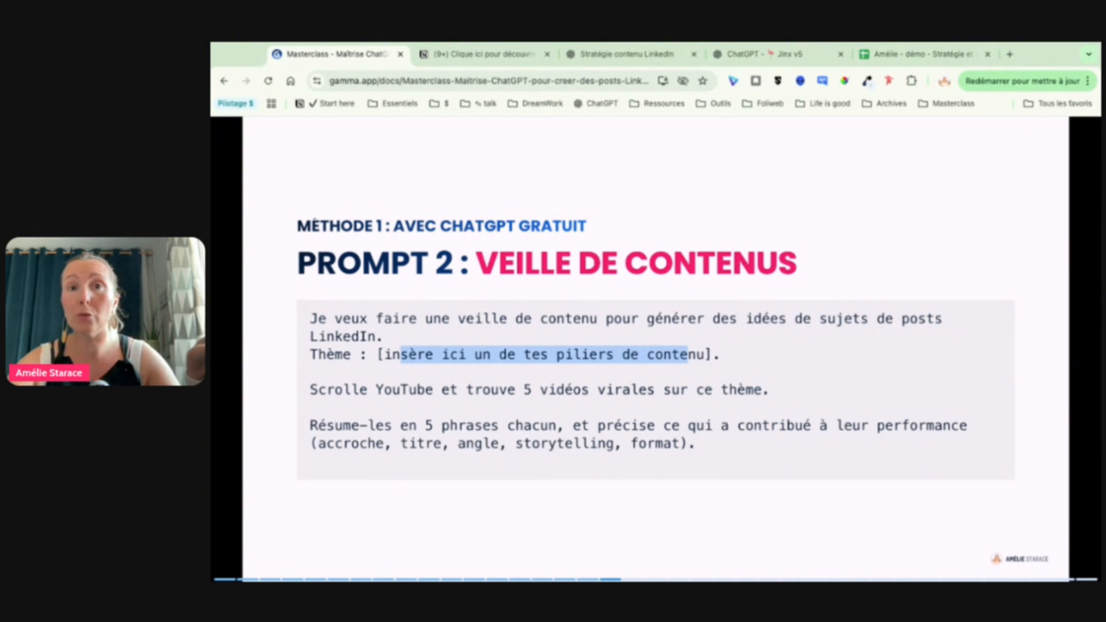
left_click(362, 406)
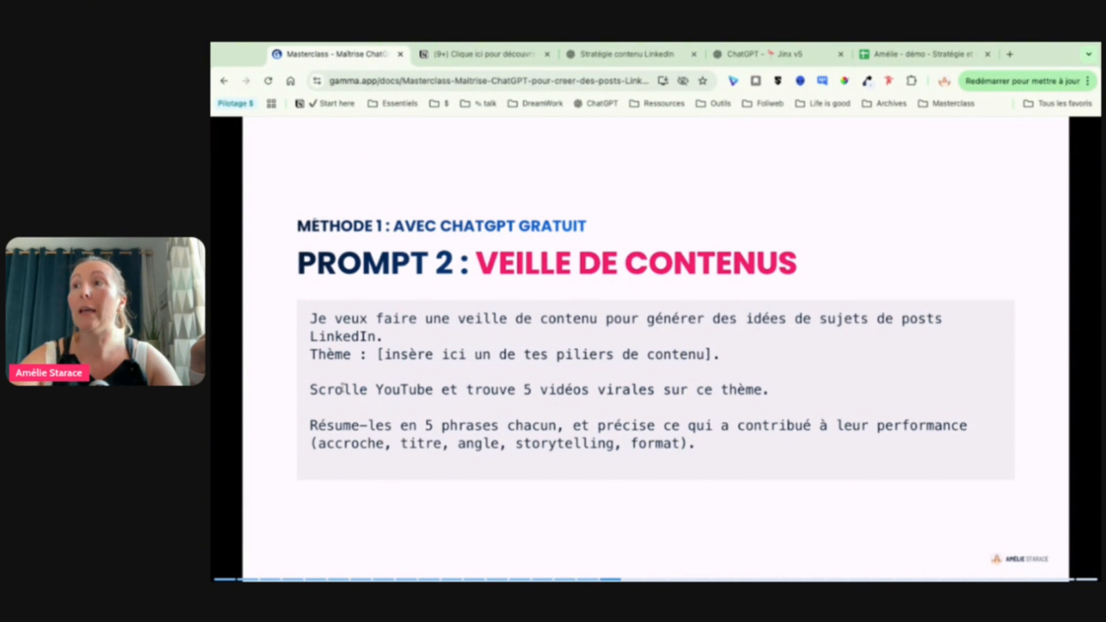
left_click_drag(342, 389, 753, 390)
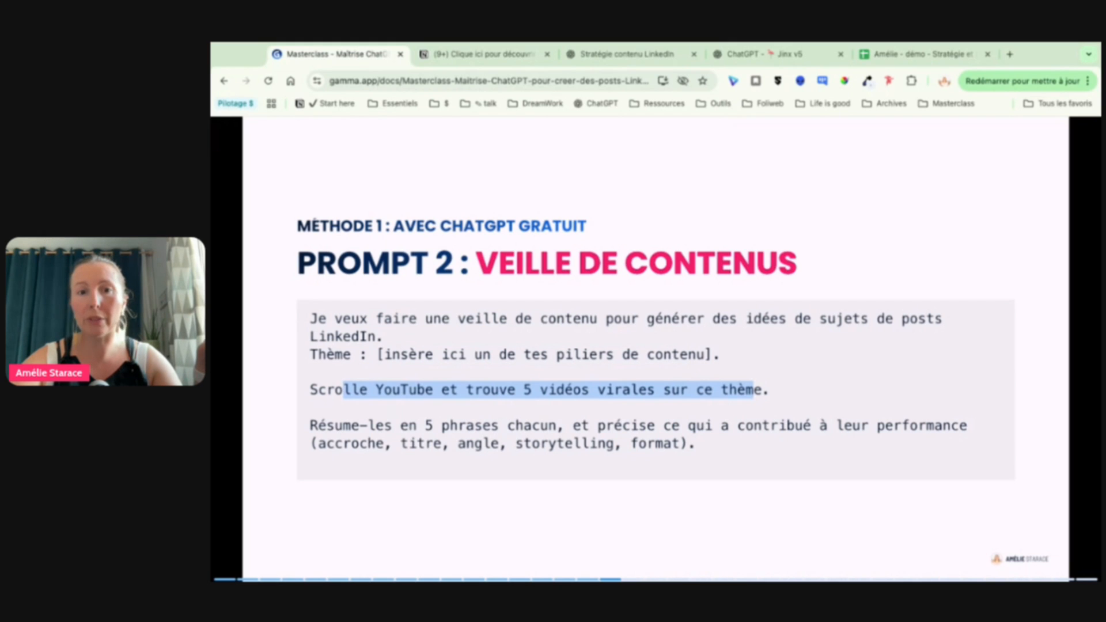
left_click_drag(400, 426, 696, 444)
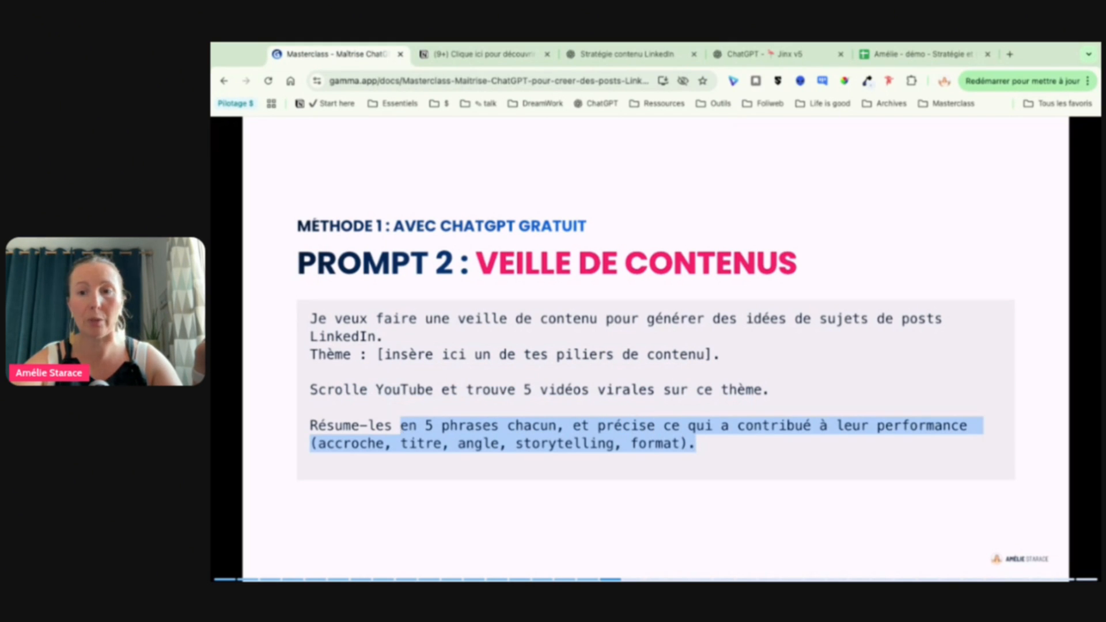
left_click(852, 395)
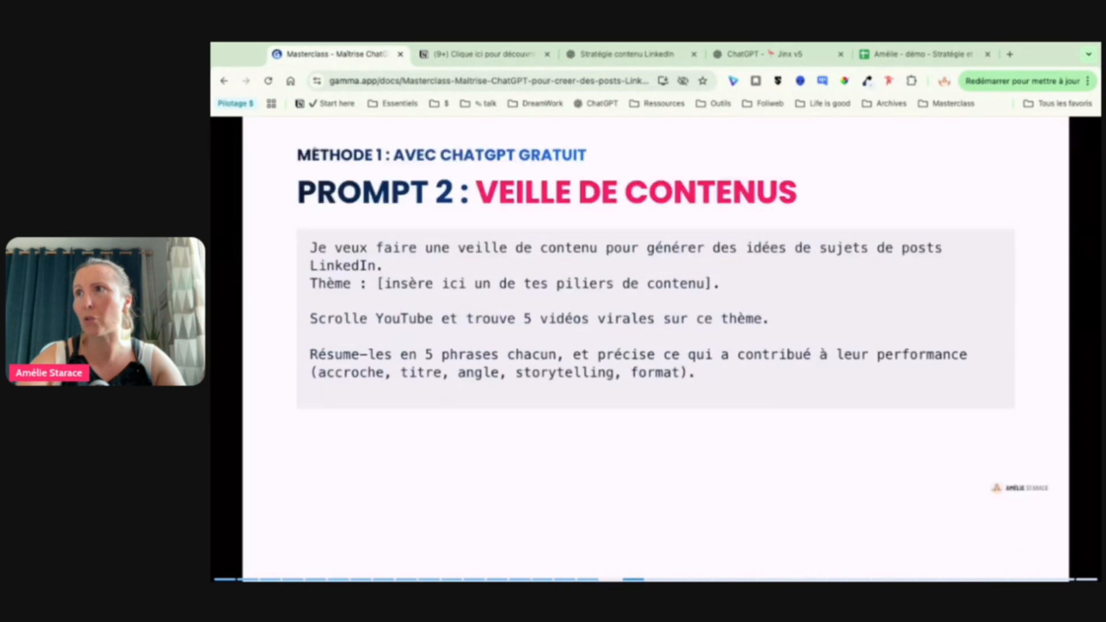
Step: Advance to the "Prompt 3 : Écriture" slide and examine the ghostwriter role, style examples, inspiration, opinion and final post request
key("Right")
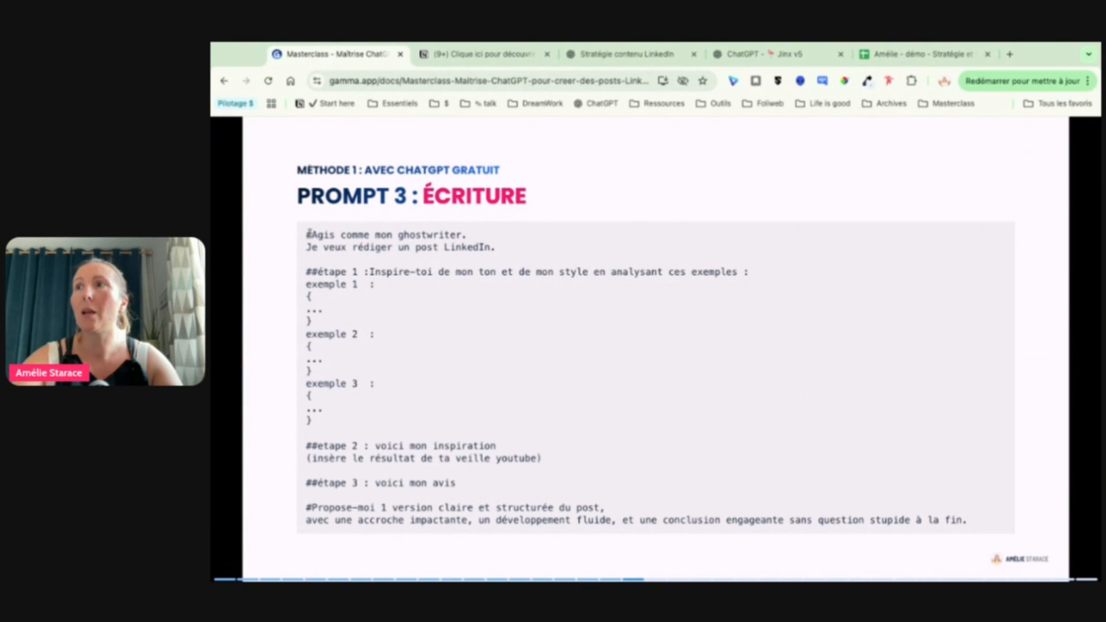
left_click_drag(310, 235, 496, 247)
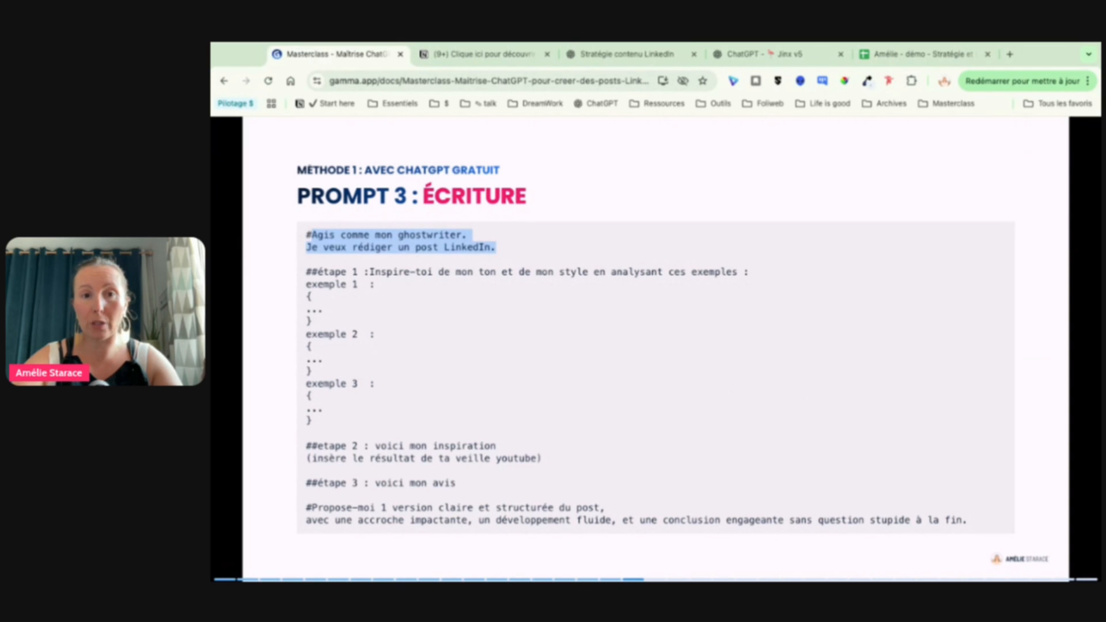
left_click_drag(374, 272, 749, 272)
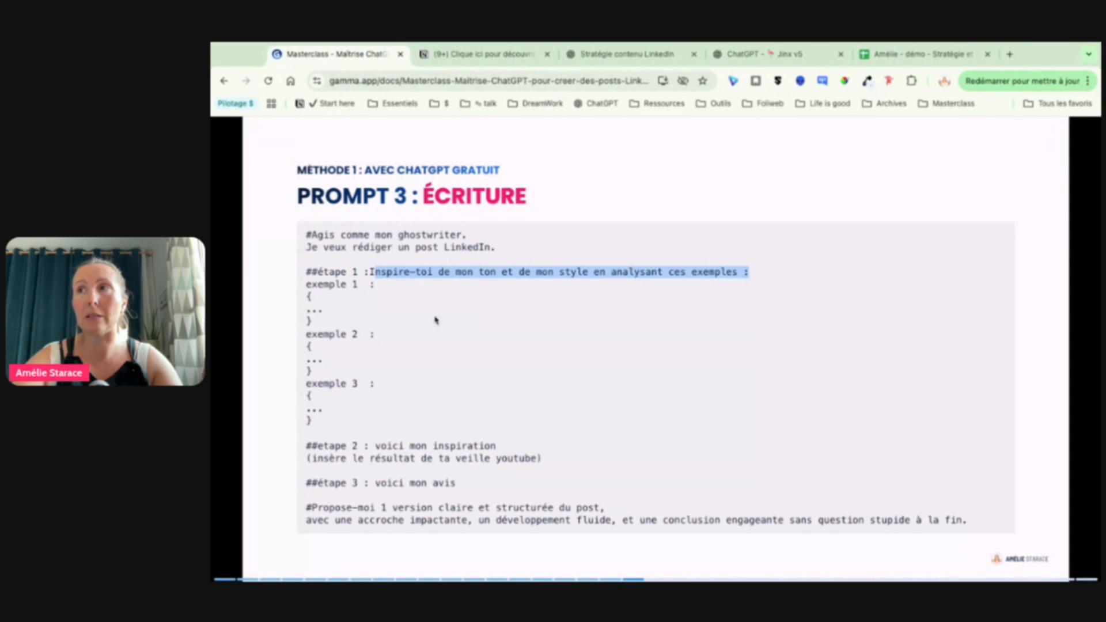
left_click_drag(308, 280, 307, 417)
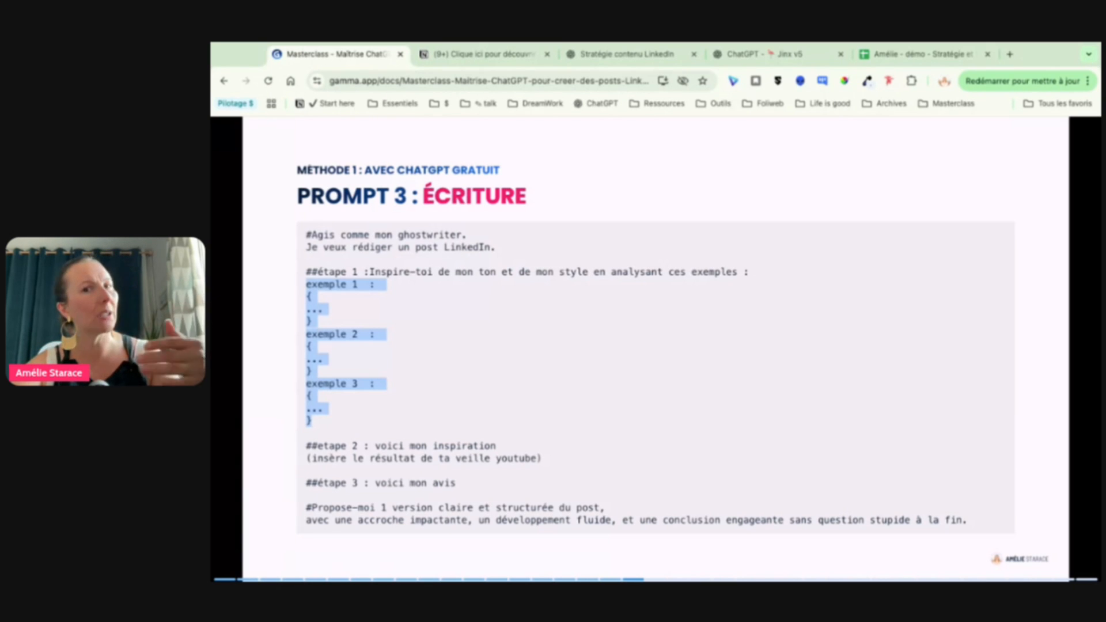
left_click(448, 432)
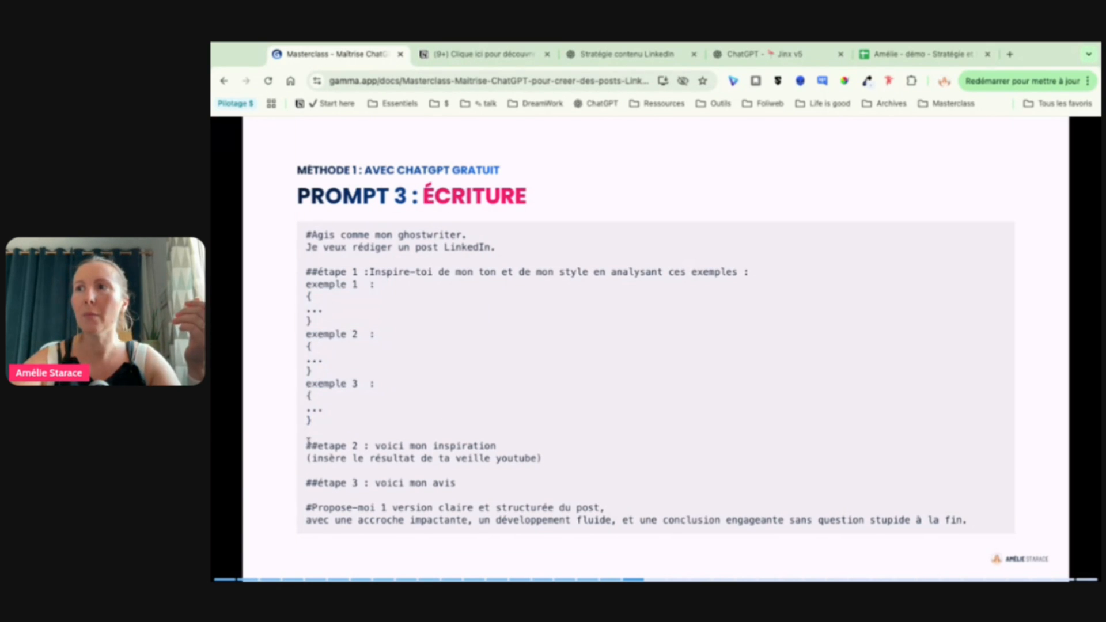
left_click_drag(308, 444, 497, 447)
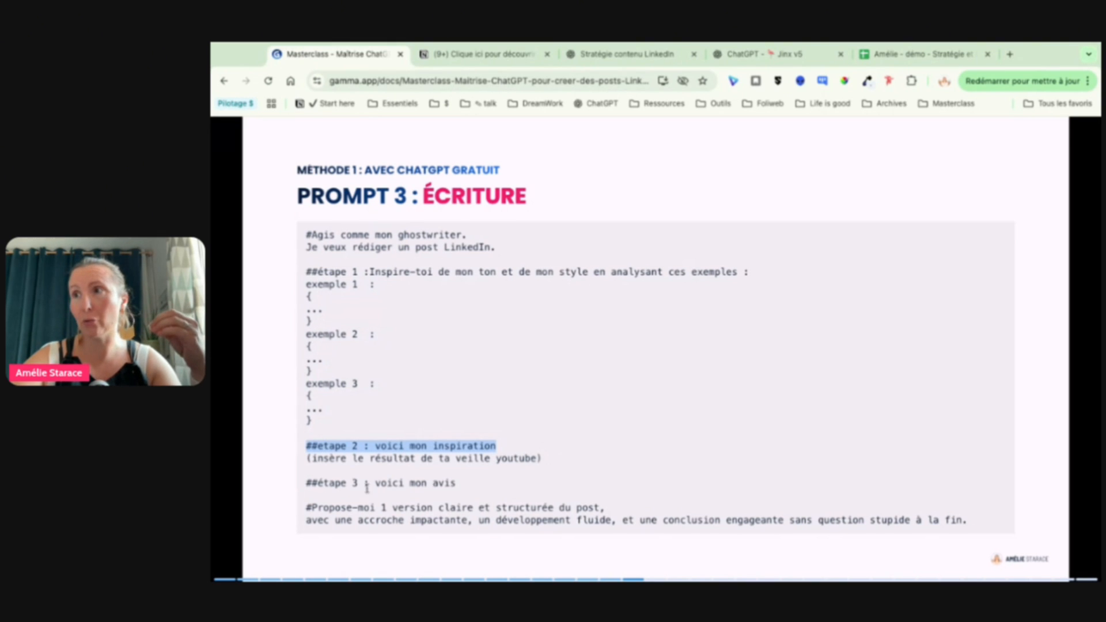
left_click_drag(305, 484, 459, 480)
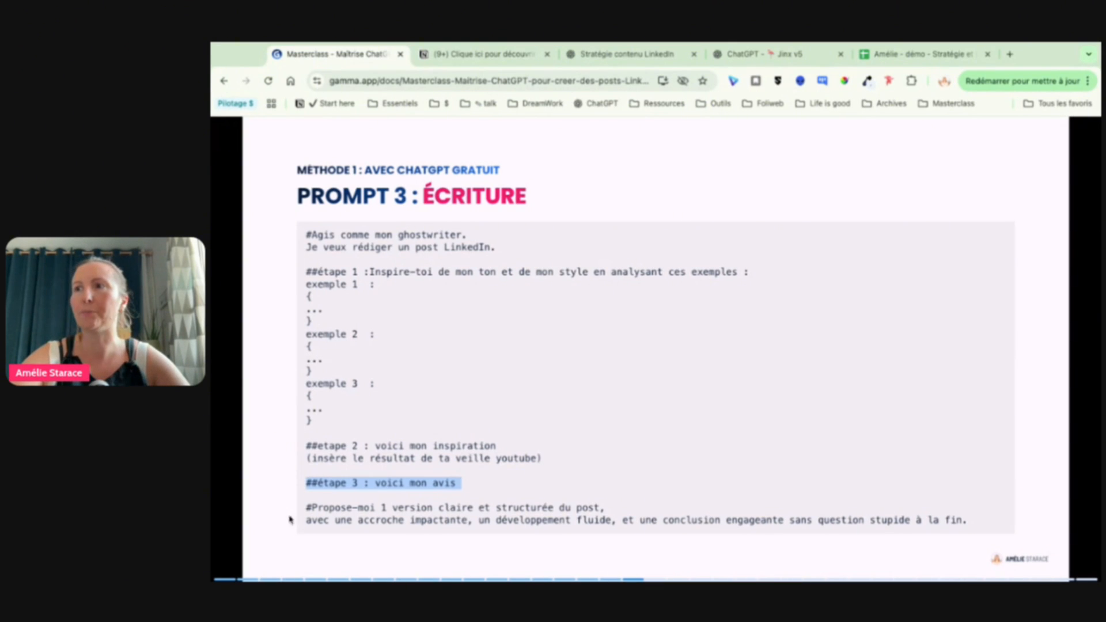
left_click_drag(306, 508, 604, 509)
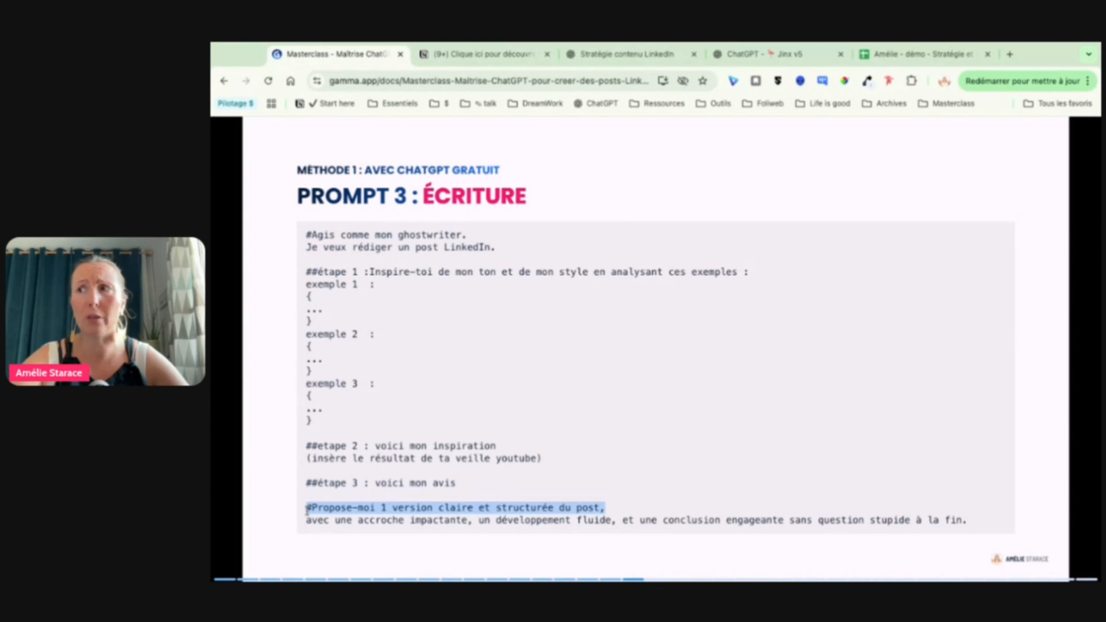
Step: Open the shared "ChatGPT - Stratégie contenu LinkedIn" conversation from the "Exemples concret" slide and go to its first prompt
key("Right")
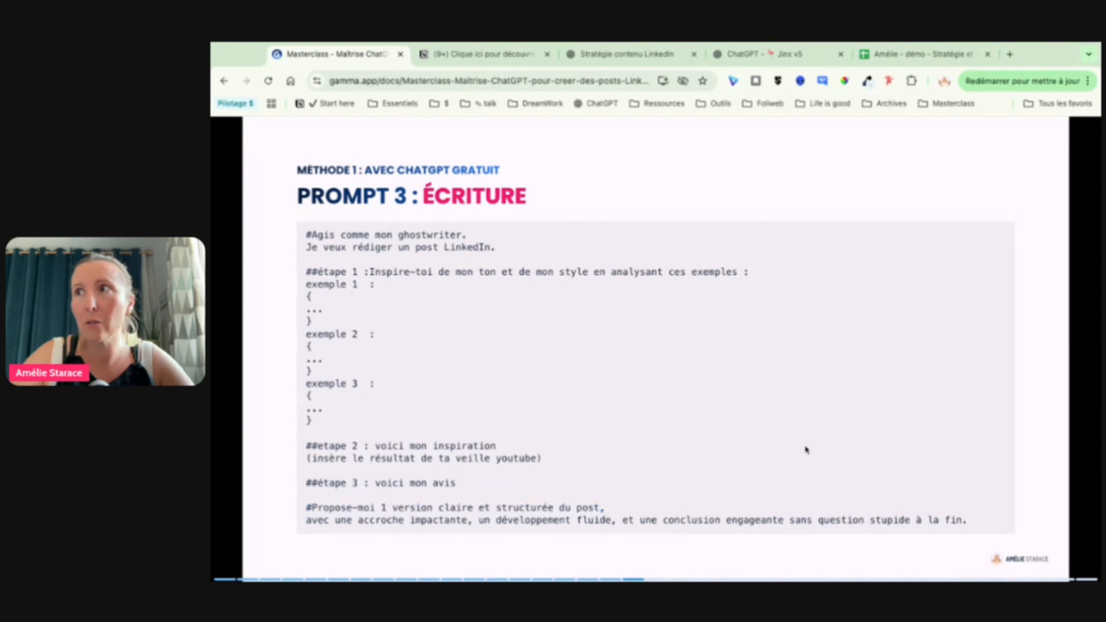
mouse_move(484, 241)
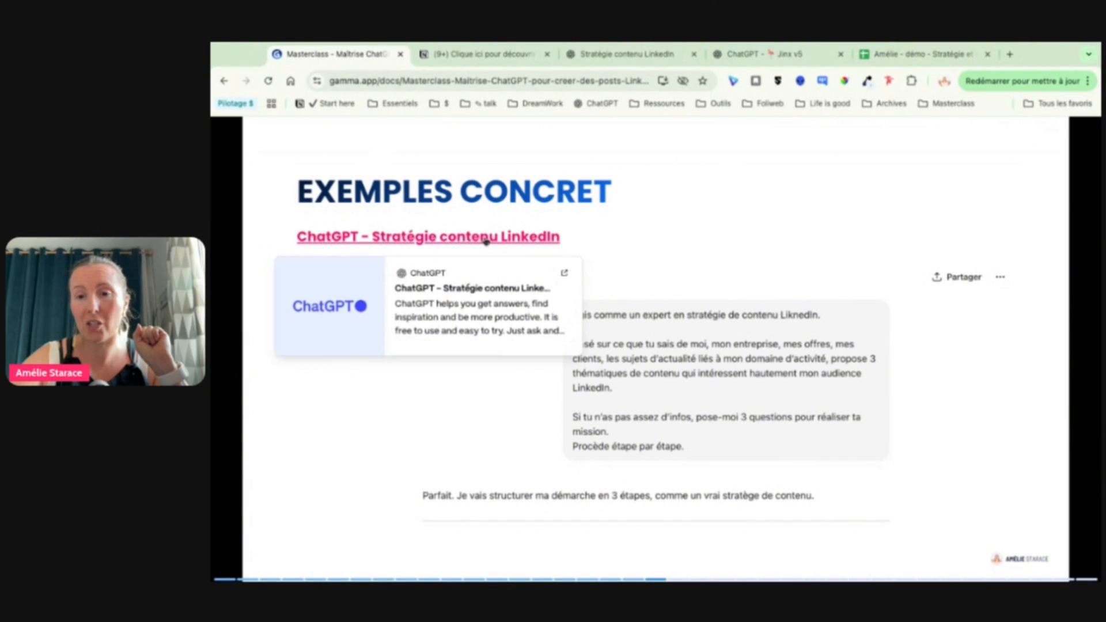
left_click(464, 243)
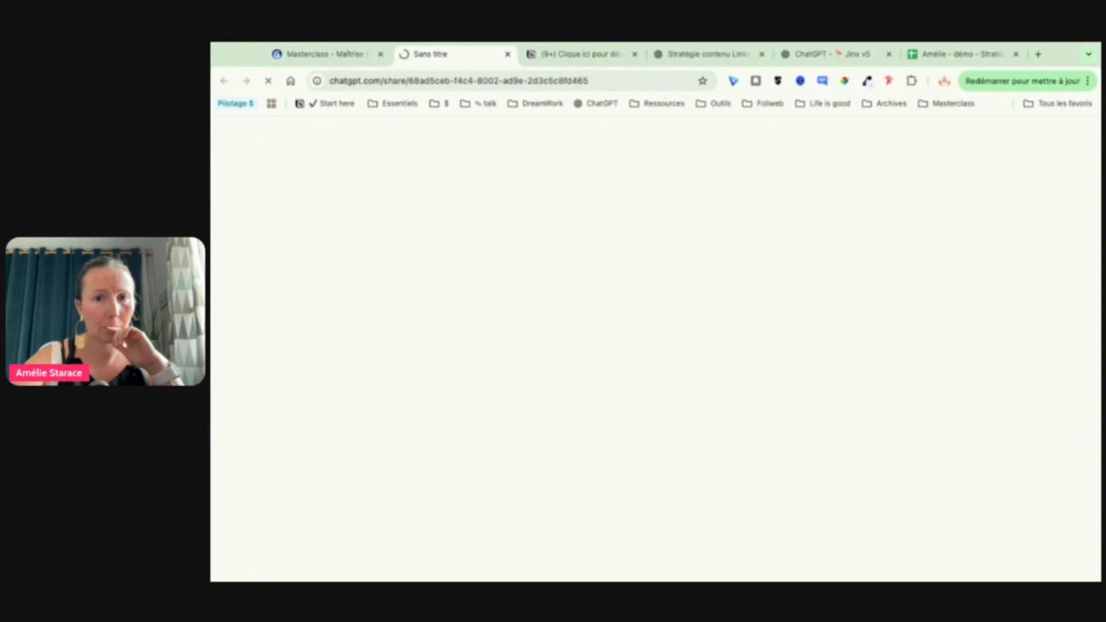
scroll(564, 308, "up", 20)
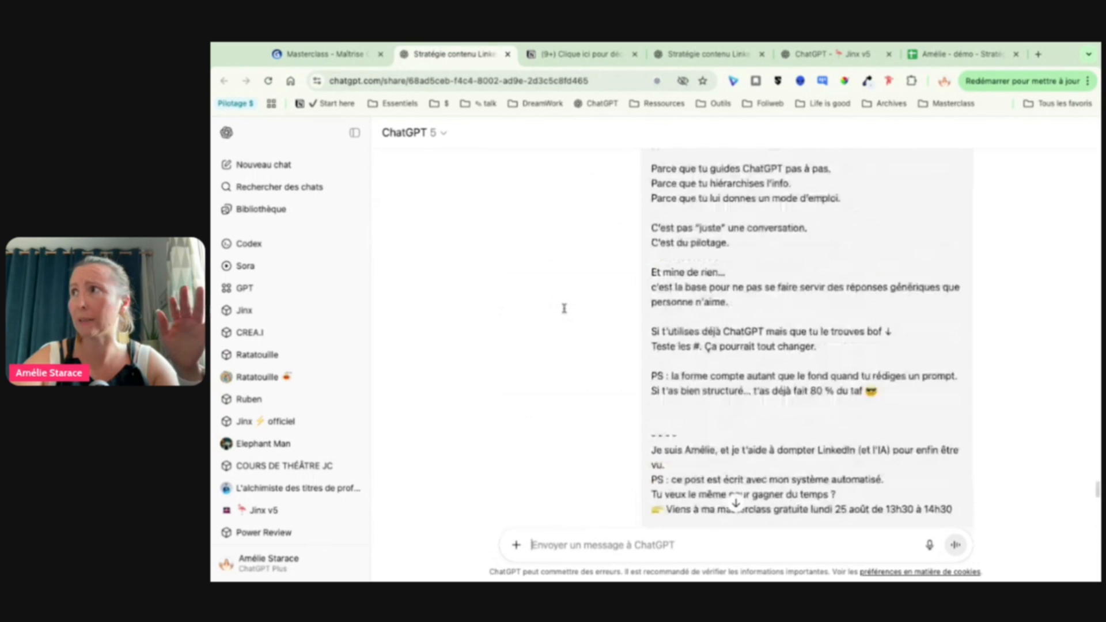
scroll(668, 211, "up", 10)
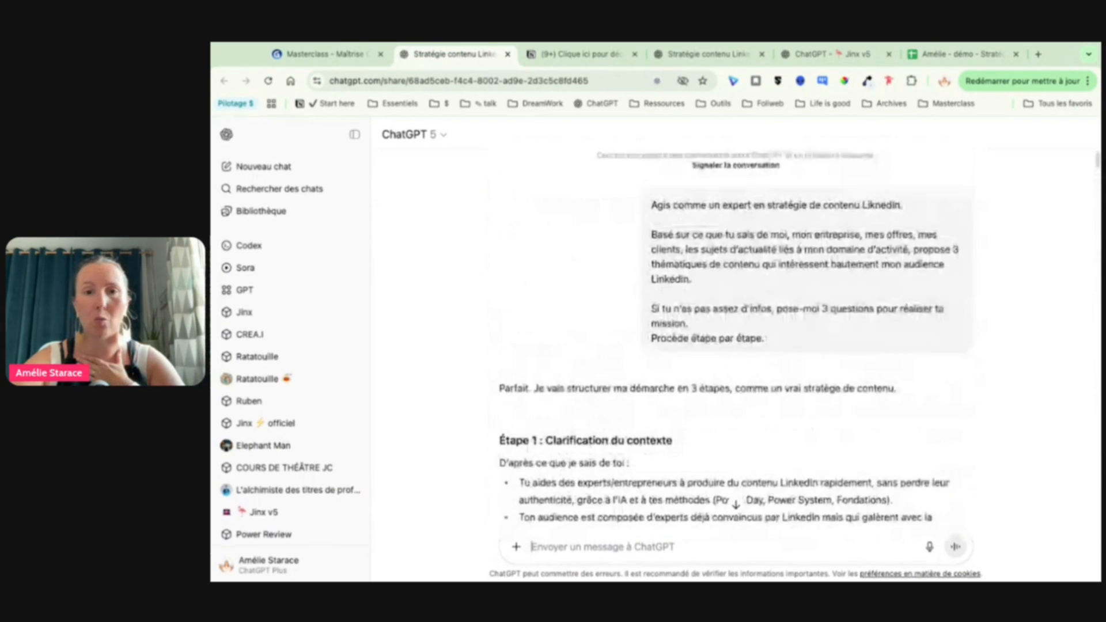
Step: Review the strategy prompt and the reply's sections on context clarification and the audience's main interests
left_click_drag(656, 205, 789, 233)
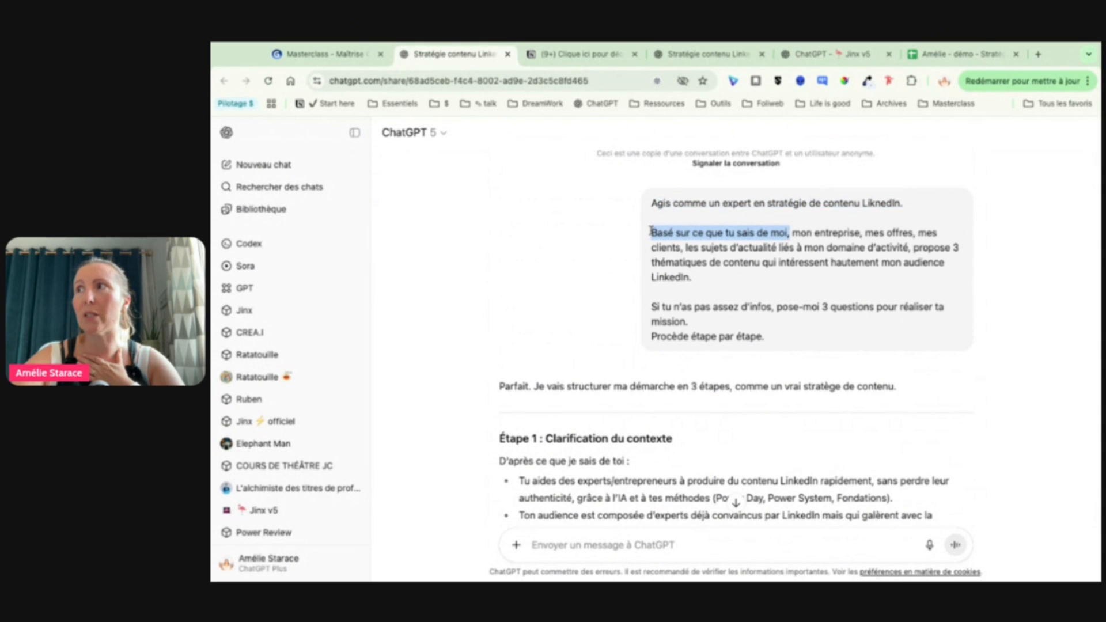
left_click_drag(923, 247, 900, 296)
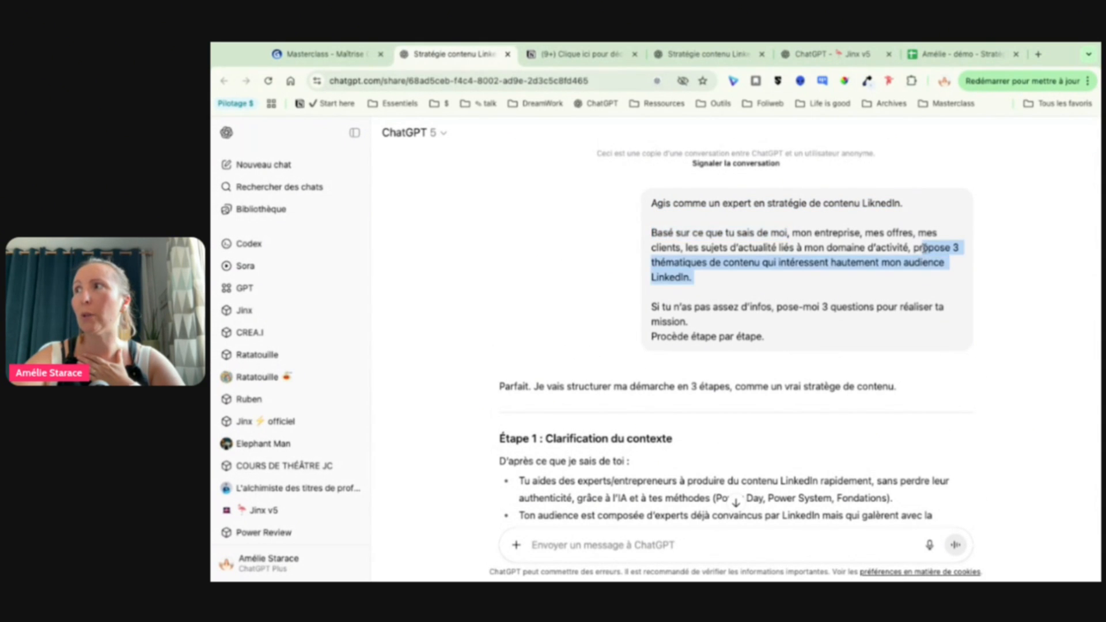
scroll(683, 420, "down", 4)
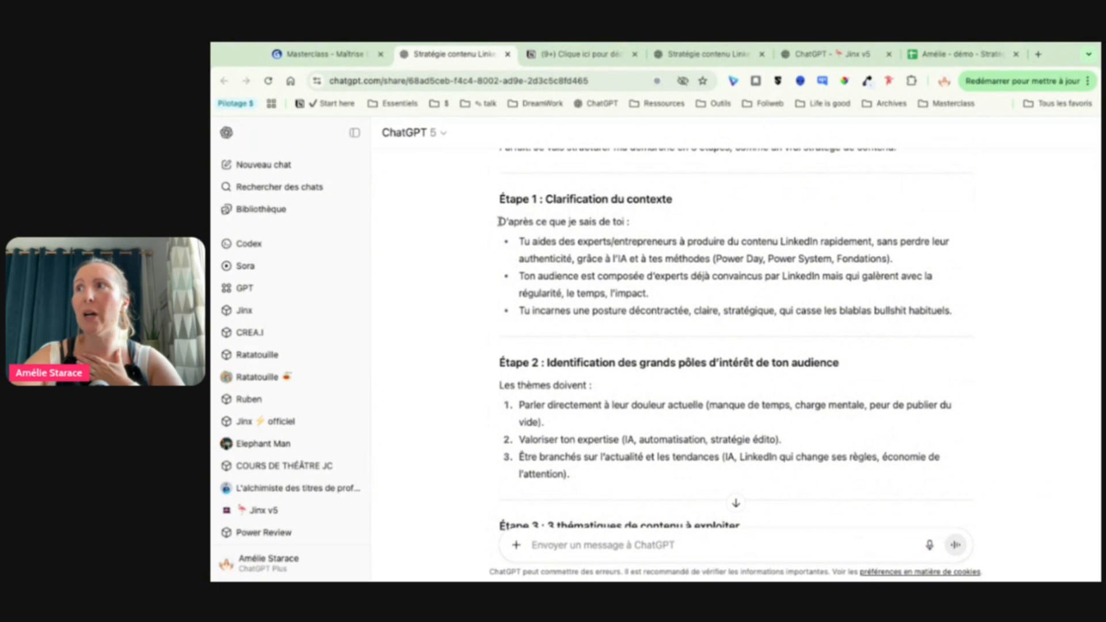
left_click_drag(499, 221, 814, 298)
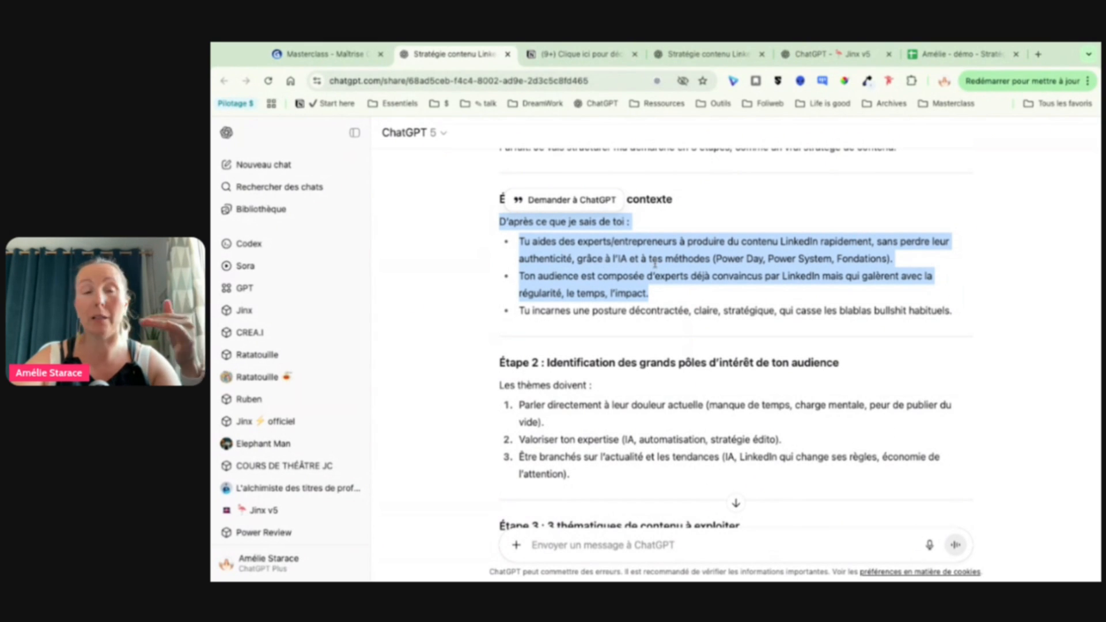
scroll(654, 263, "down", 3)
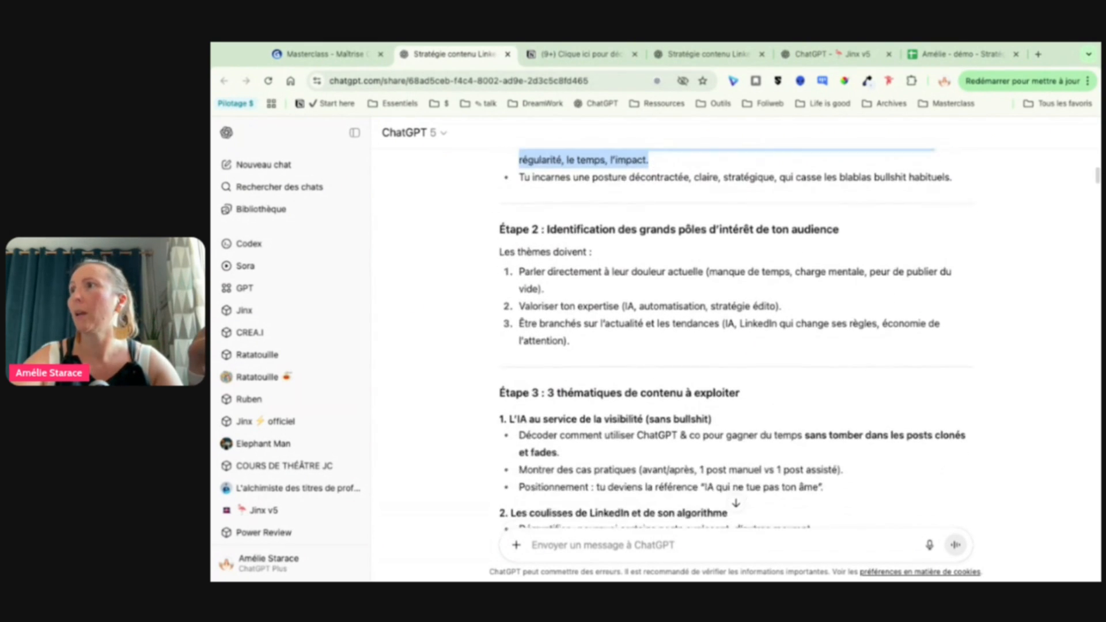
left_click_drag(517, 247, 639, 338)
scroll(639, 338, "down", 2)
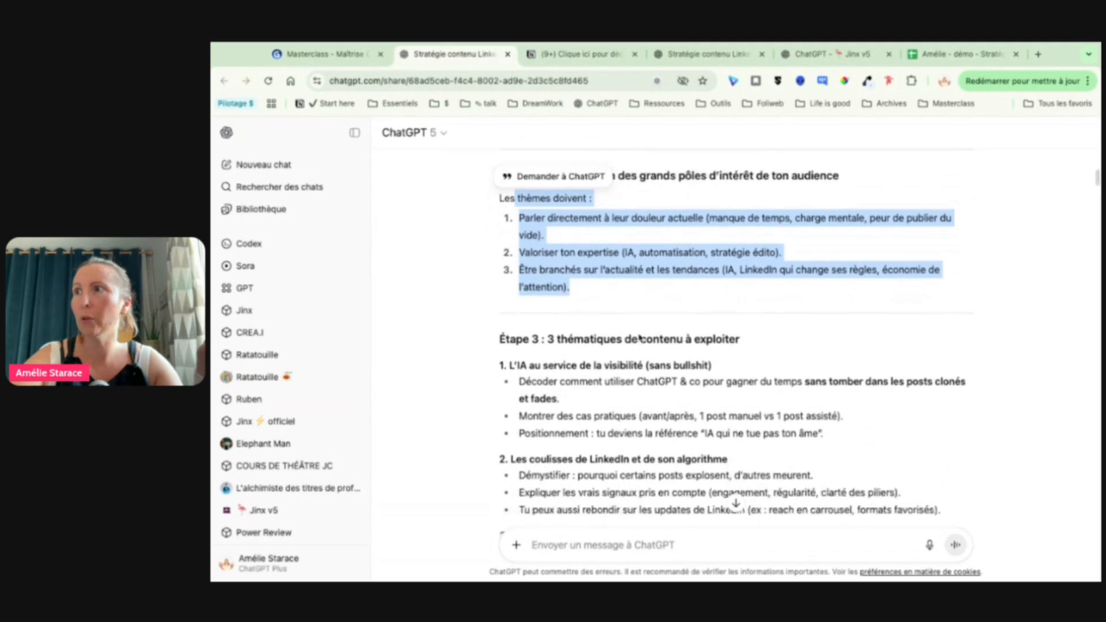
Step: Review the "3 thématiques de contenu à exploiter" section, highlighting the title of each proposed theme
left_click(535, 281)
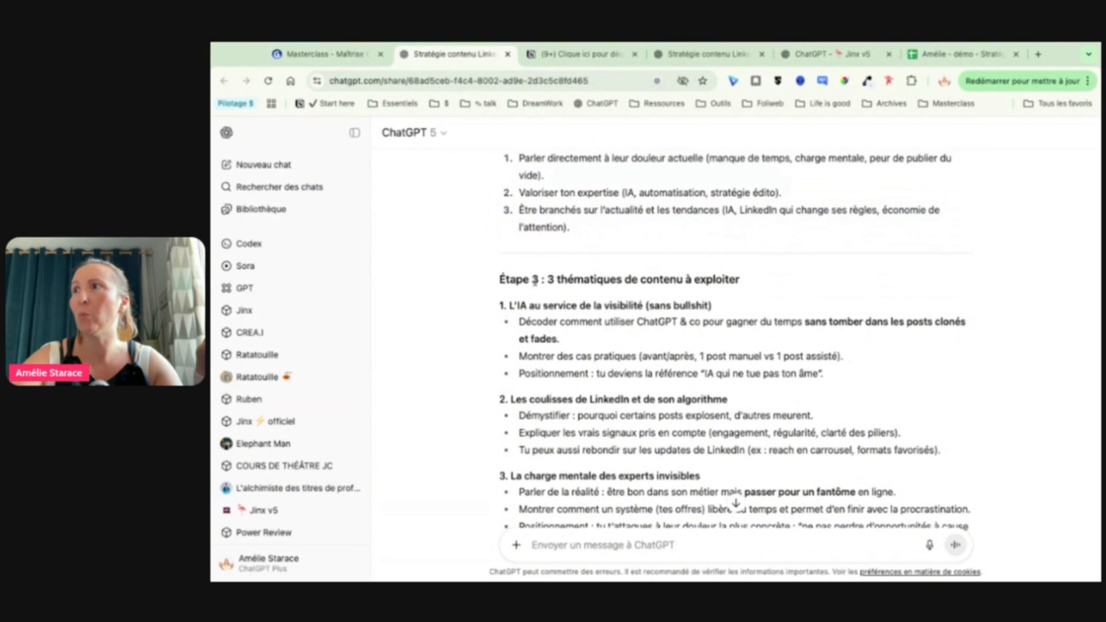
left_click_drag(548, 281, 752, 288)
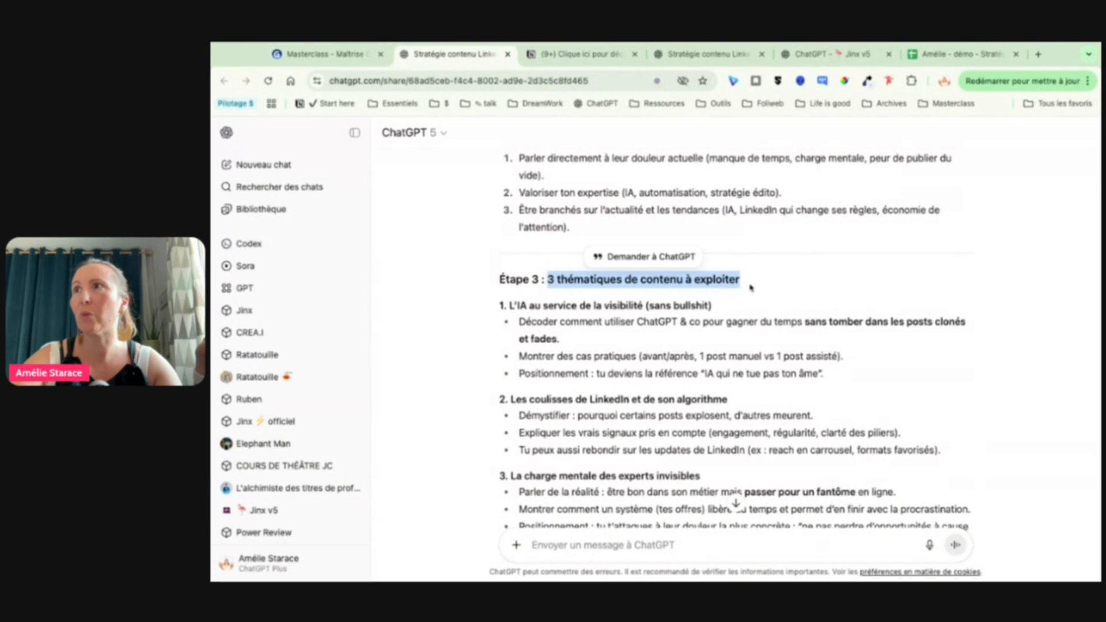
scroll(521, 262, "down", 1)
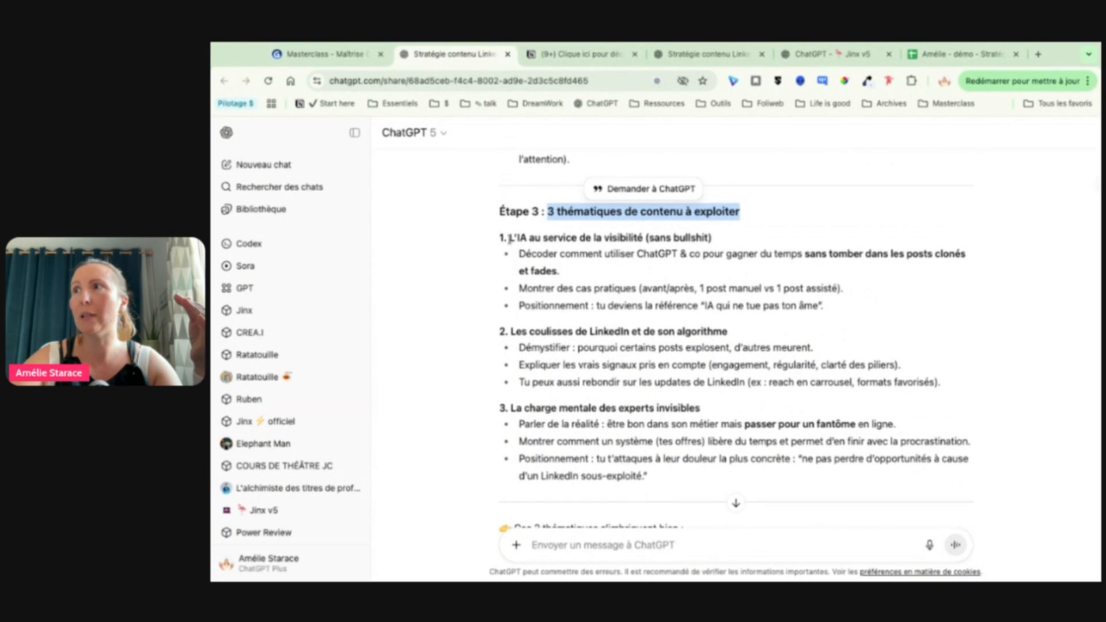
left_click_drag(509, 237, 712, 238)
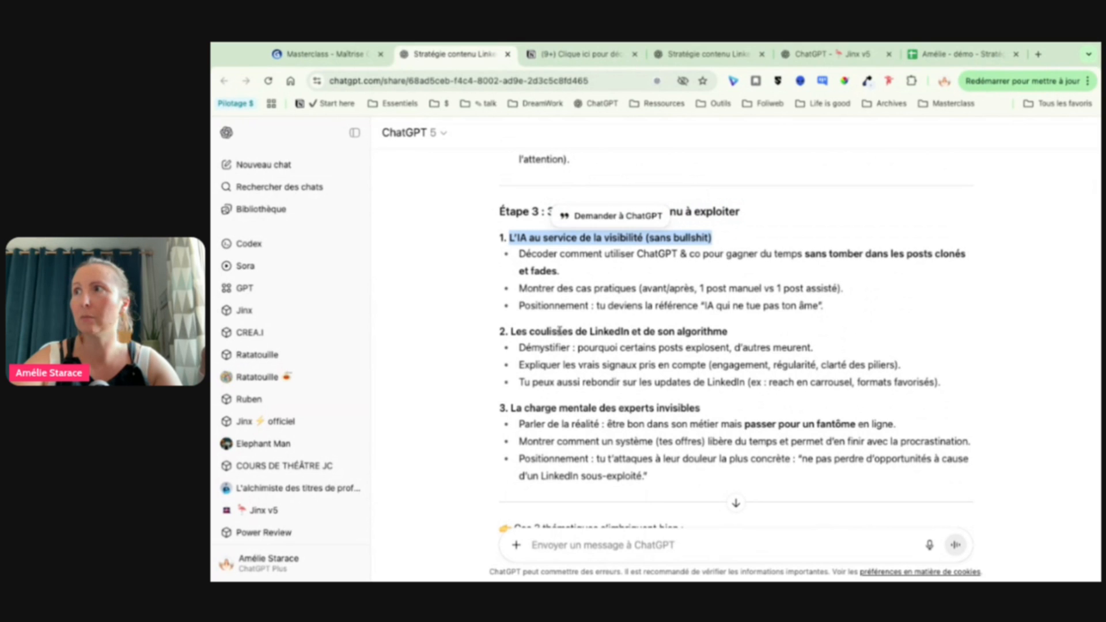
left_click_drag(511, 331, 728, 332)
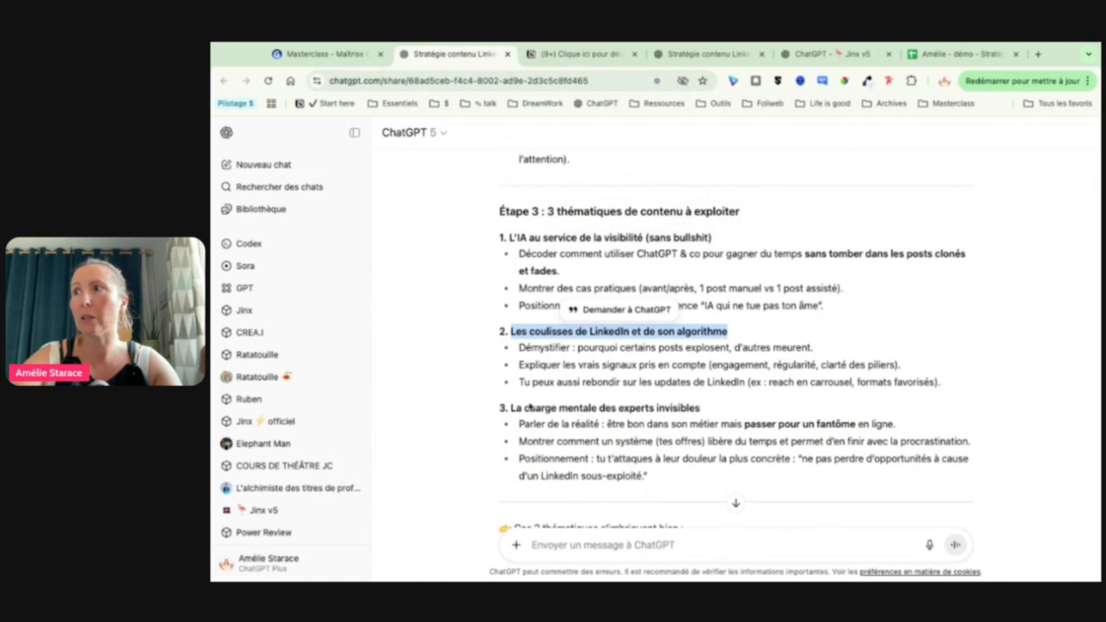
triple_click(512, 408)
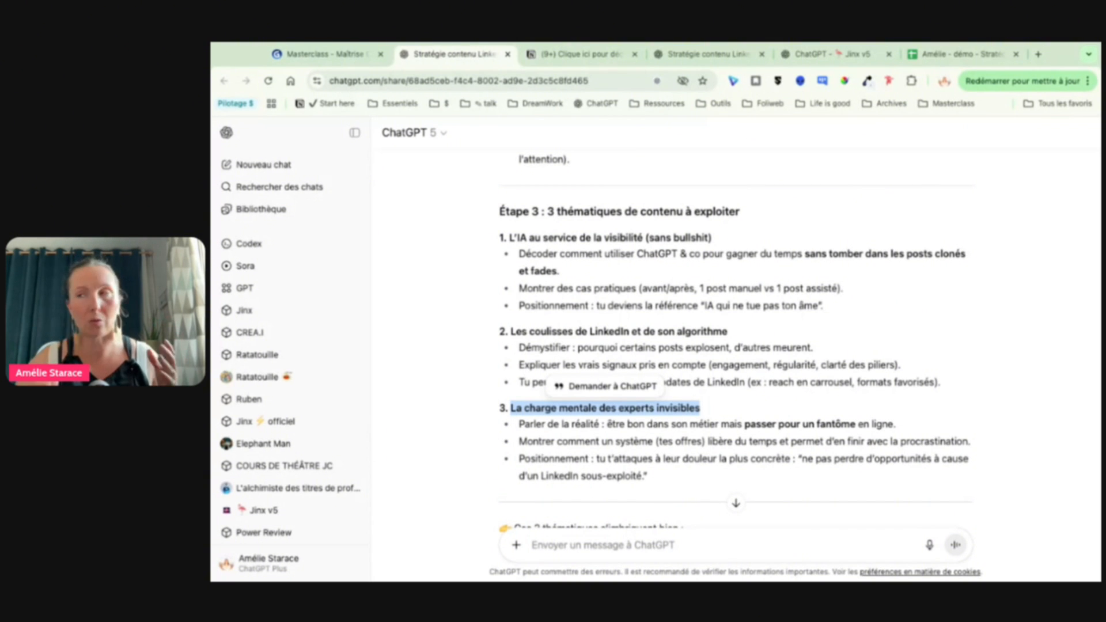
Step: Find the content-monitoring prompt on "Les coulisses de LinkedIn et de son algorithme" and highlight its whole text
scroll(736, 335, "down", 5)
scroll(735, 339, "down", 4)
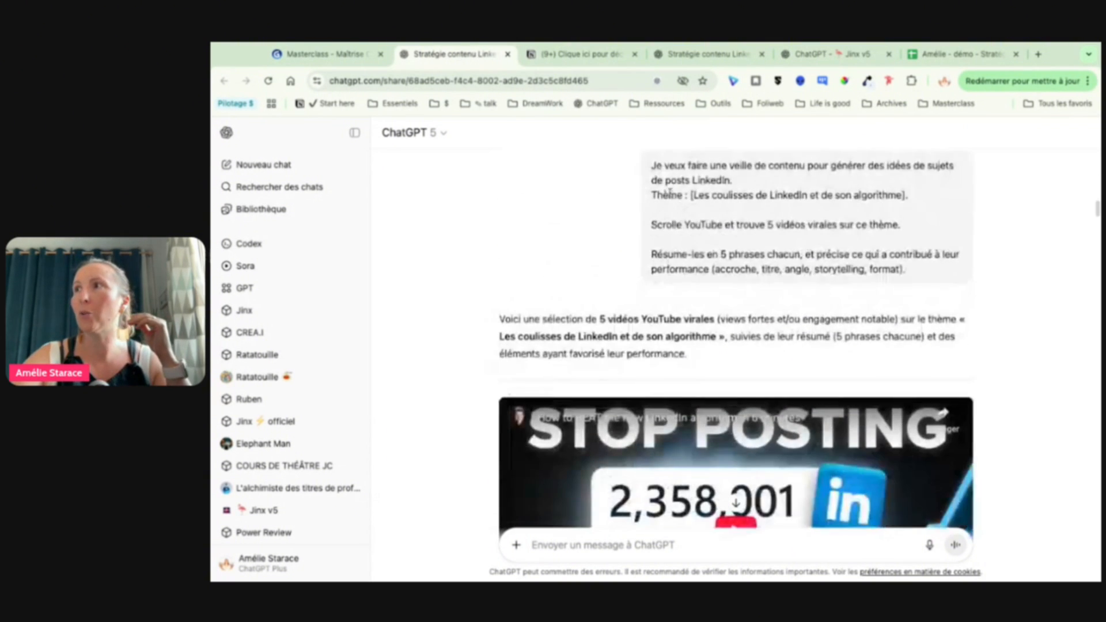
triple_click(651, 166)
left_click_drag(650, 165, 928, 271)
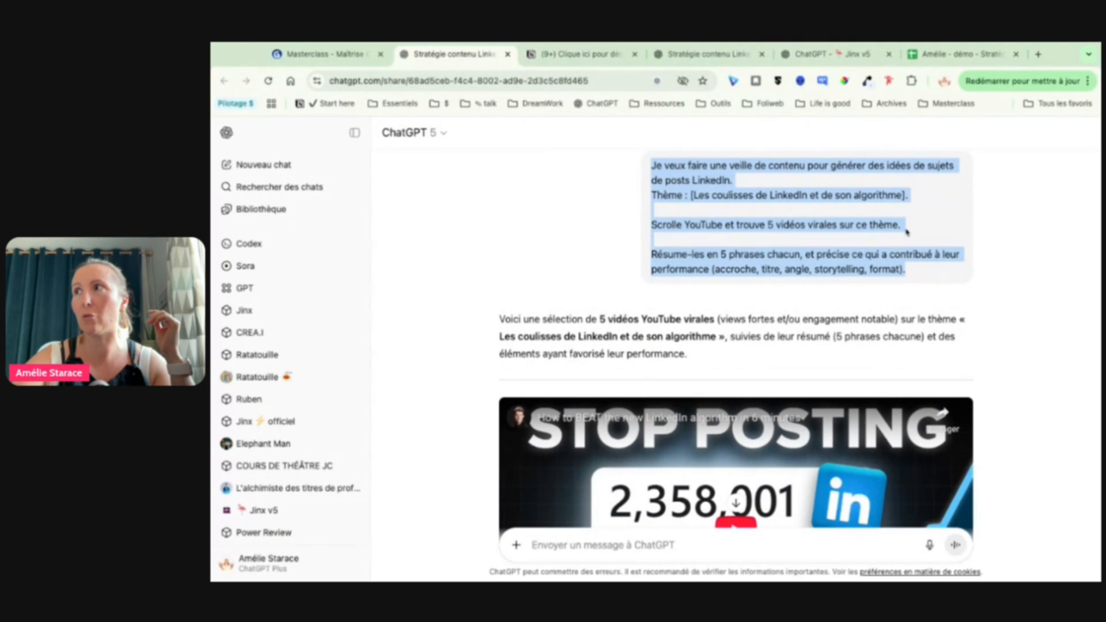
Step: Highlight the theme in the content-monitoring prompt and review the reply's summary and performance factors for the first YouTube video
left_click(742, 191)
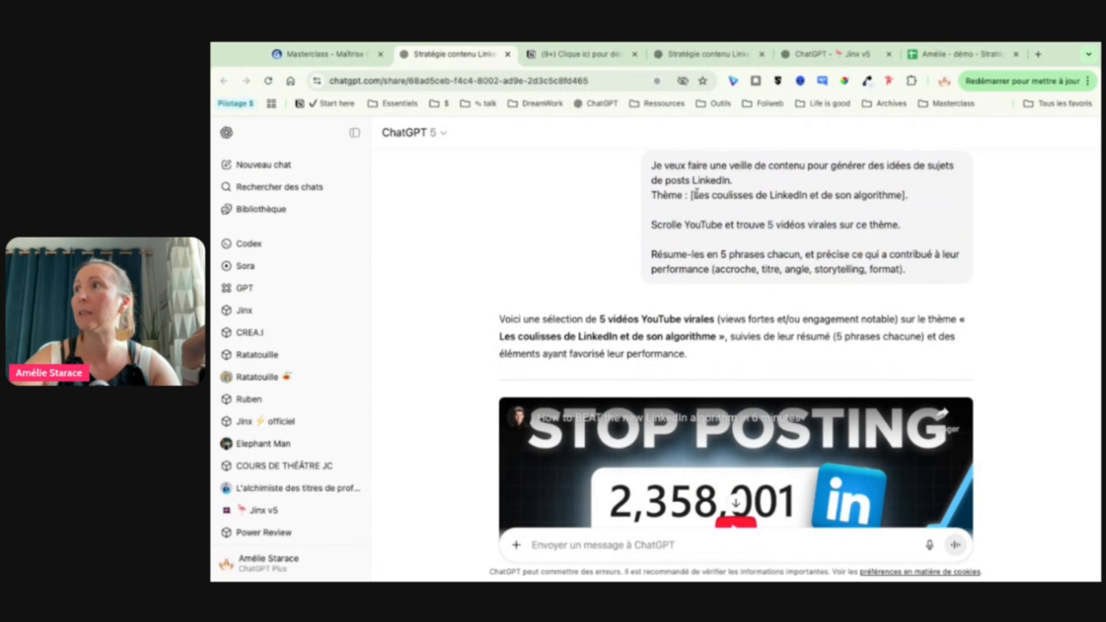
left_click_drag(698, 194, 897, 195)
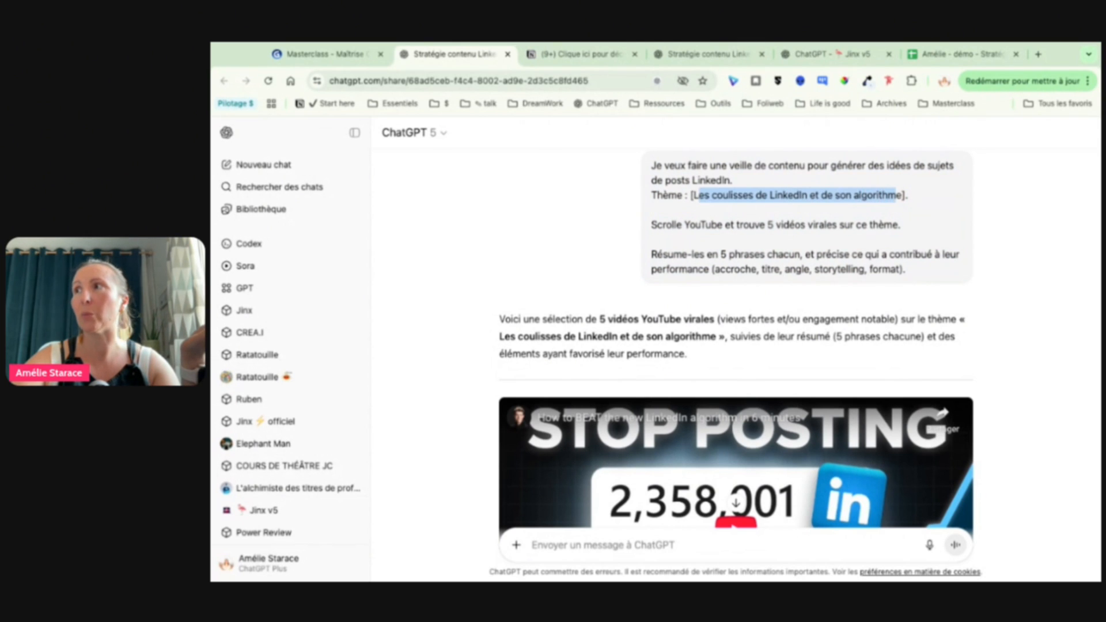
scroll(788, 316, "down", 1)
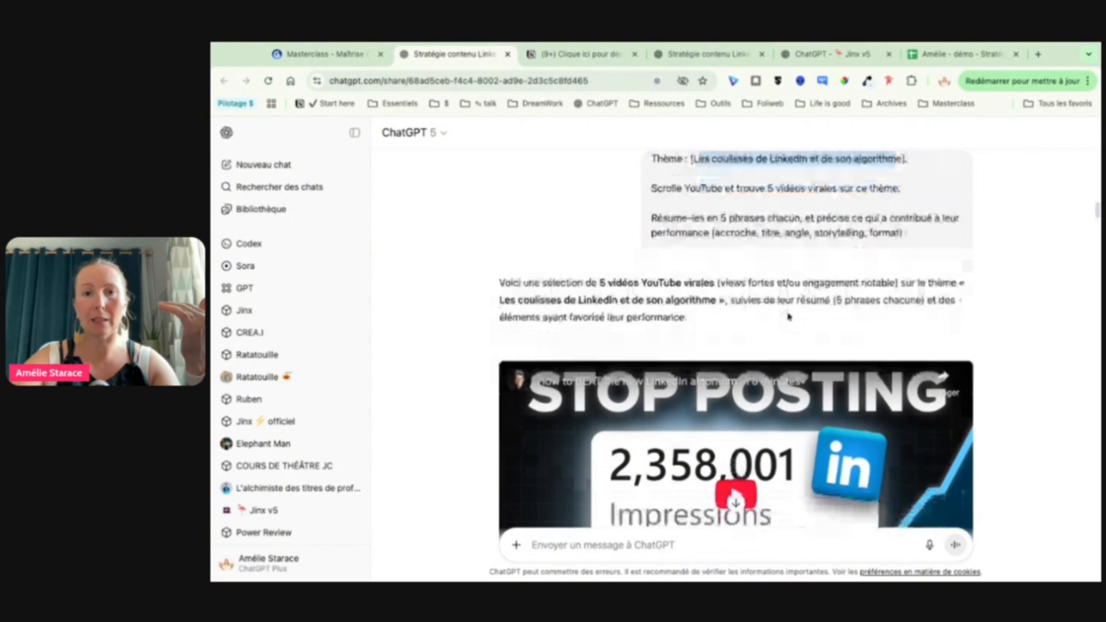
scroll(788, 316, "down", 5)
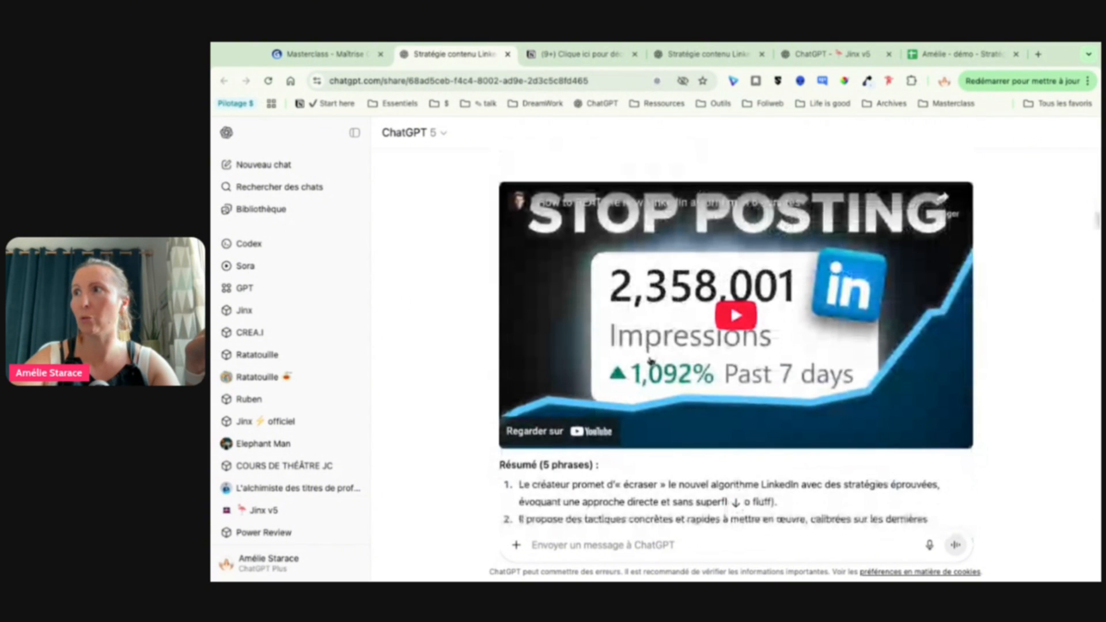
scroll(650, 360, "down", 6)
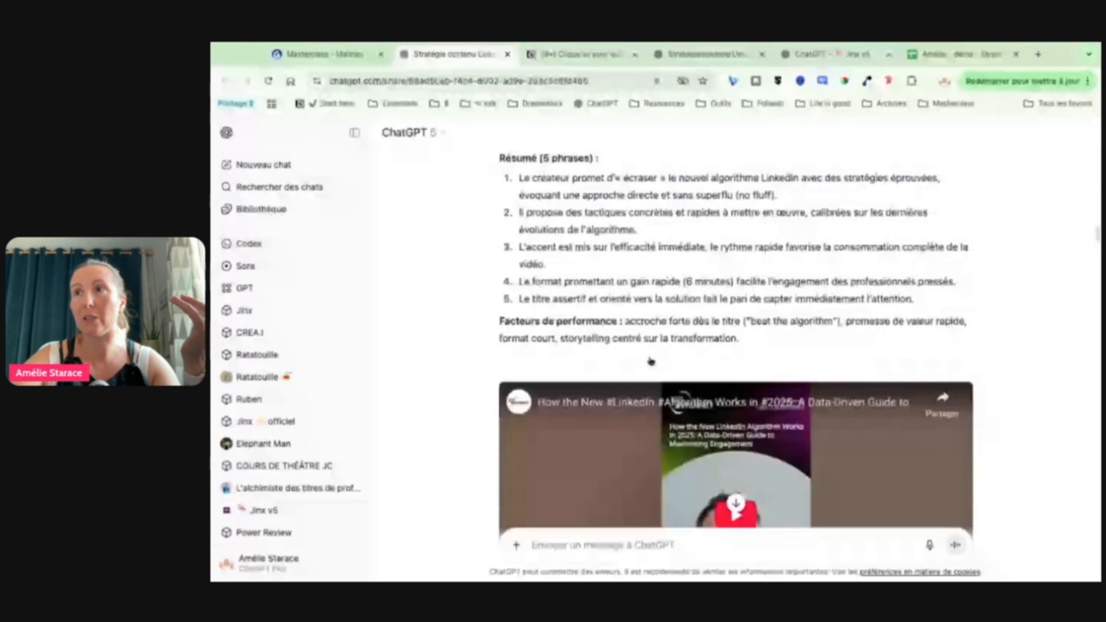
Step: Review the five-sentence summaries and performance factors of the remaining viral YouTube videos in the content-monitoring reply
scroll(650, 360, "down", 3)
scroll(651, 361, "down", 8)
scroll(736, 344, "down", 10)
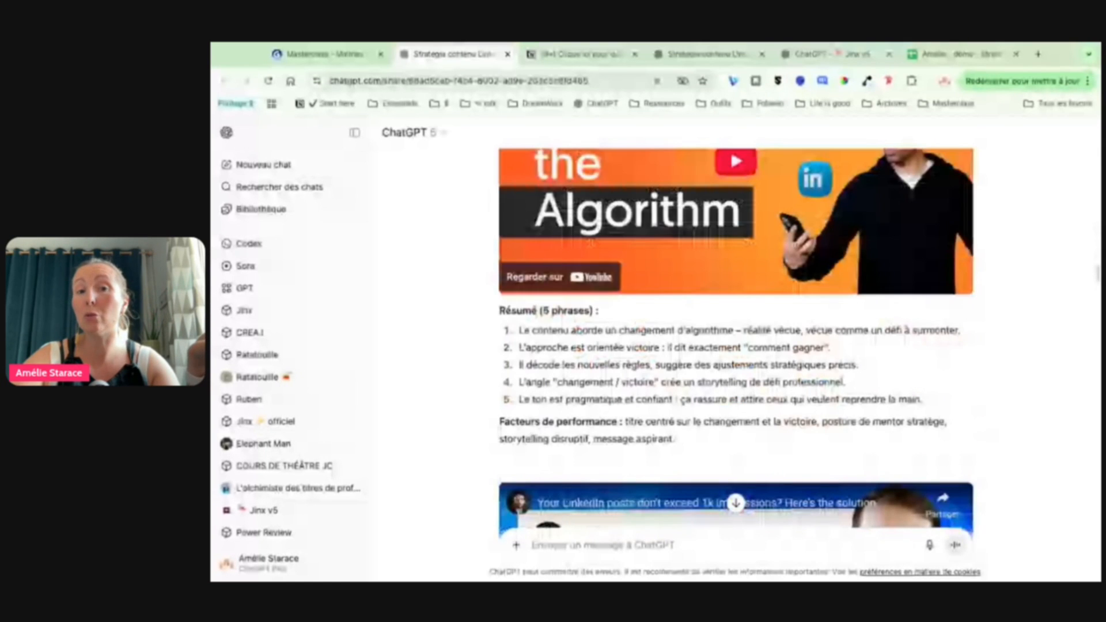
scroll(736, 346, "down", 10)
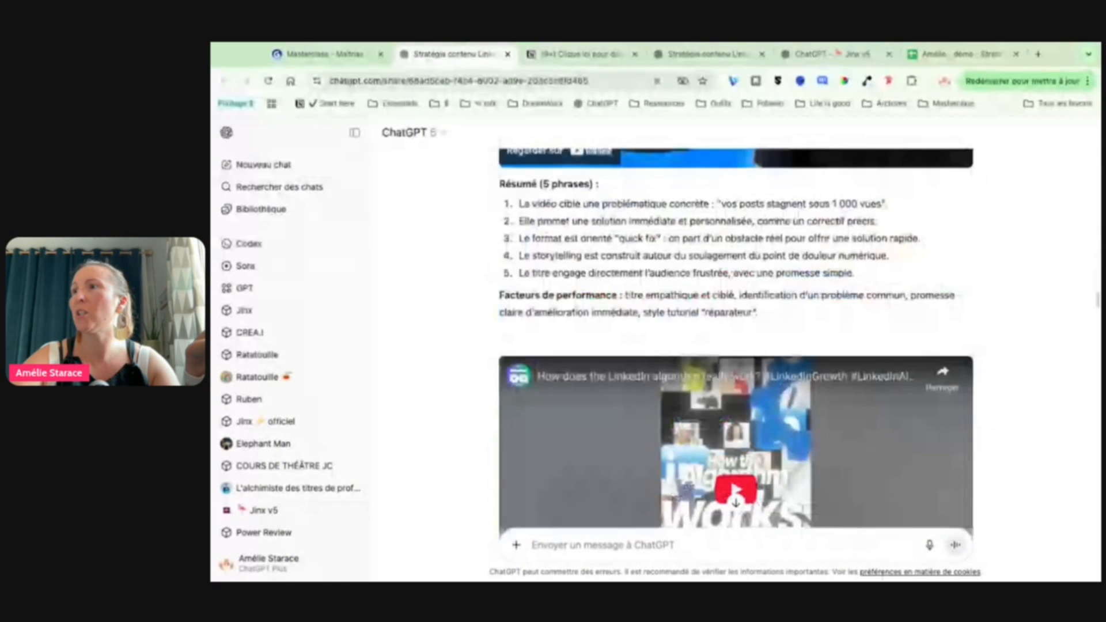
scroll(641, 345, "down", 20)
scroll(641, 346, "up", 9)
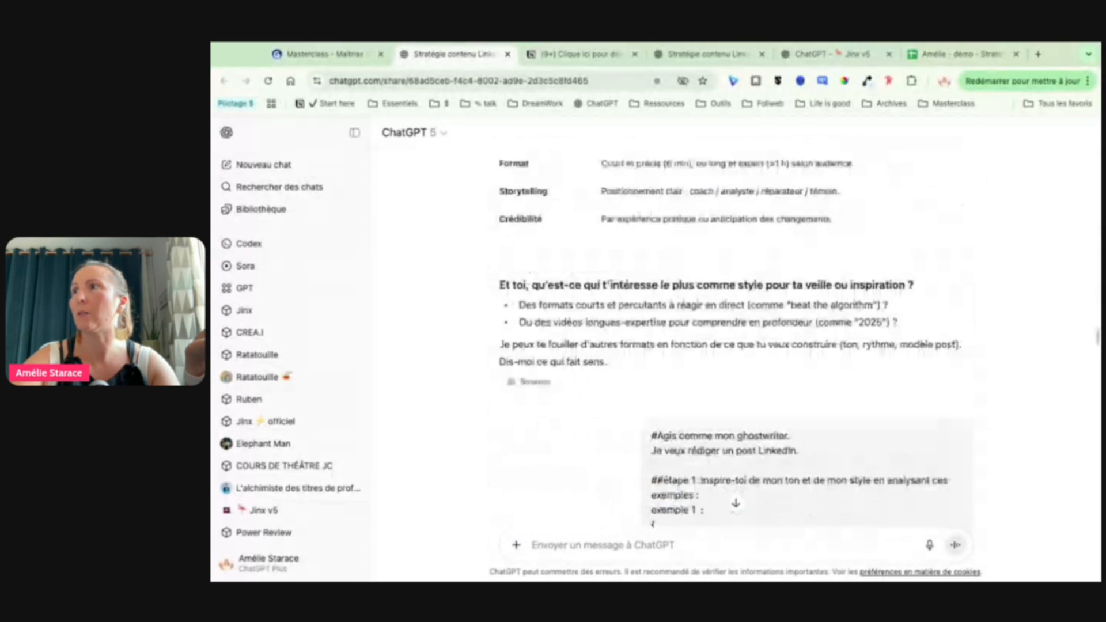
scroll(642, 346, "up", 10)
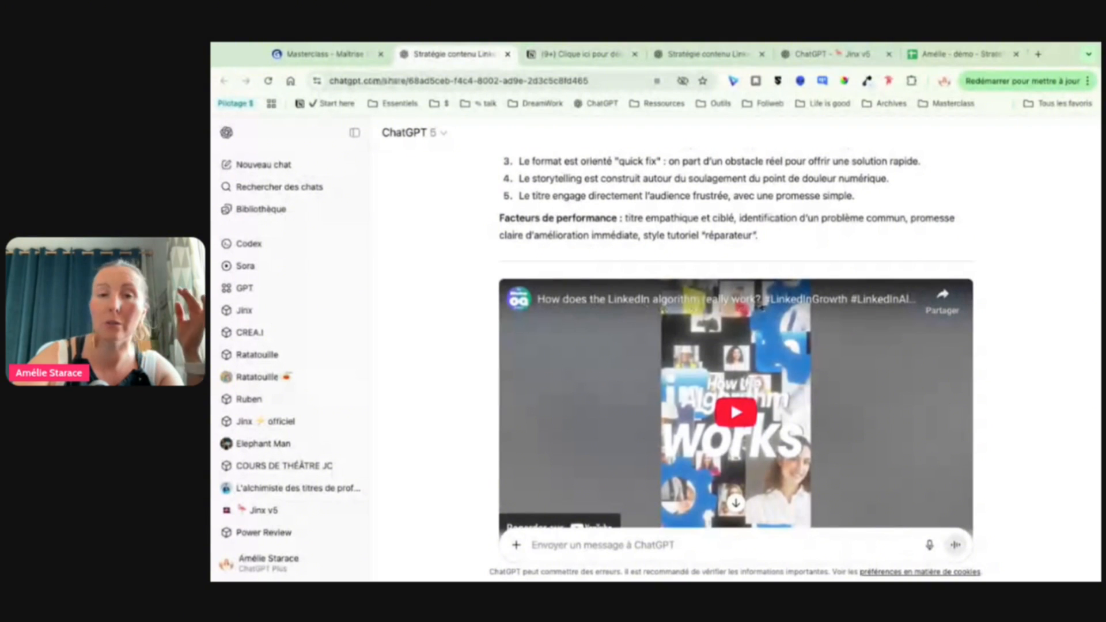
scroll(760, 323, "down", 2)
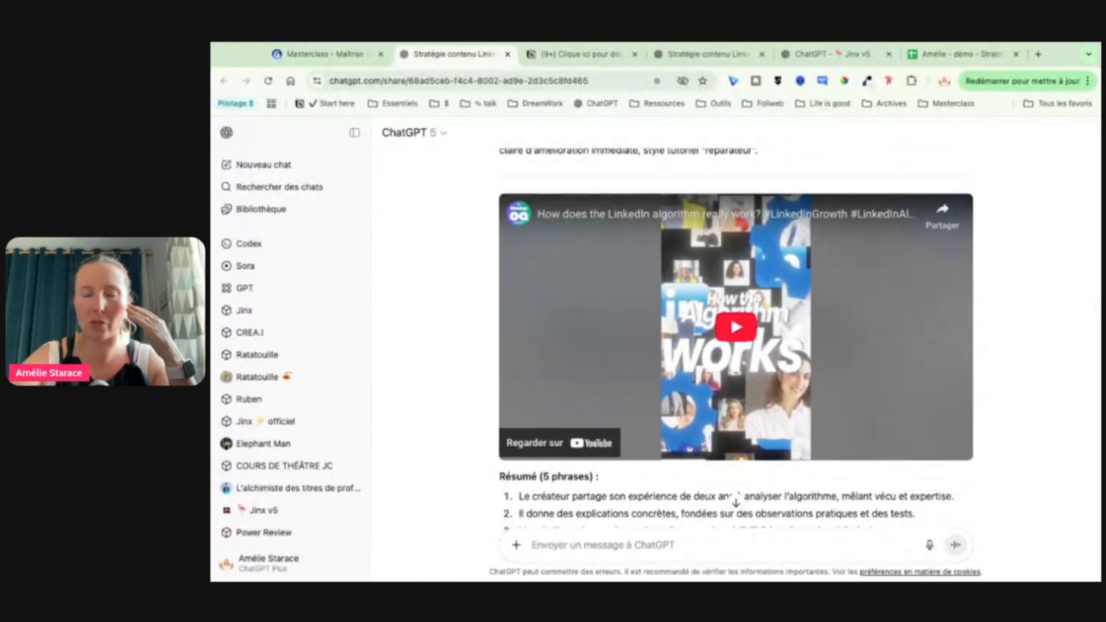
scroll(736, 340, "down", 6)
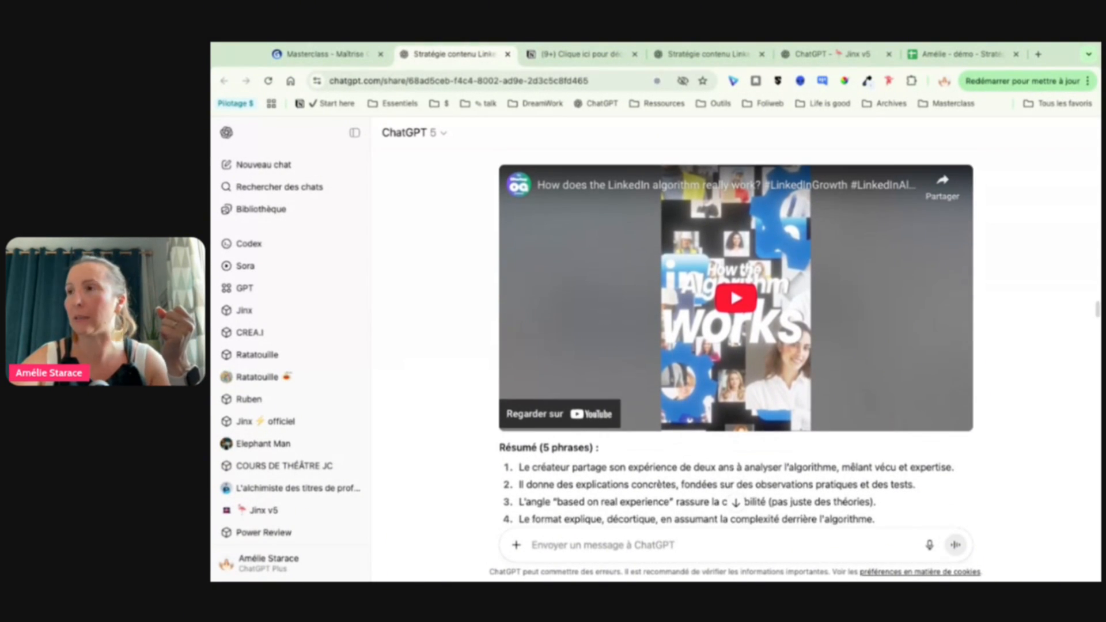
Step: Find the ghostwriter prompt, highlight its opening through "étape 1" and the start of "exemple 1", and review the example posts
scroll(733, 503, "down", 8)
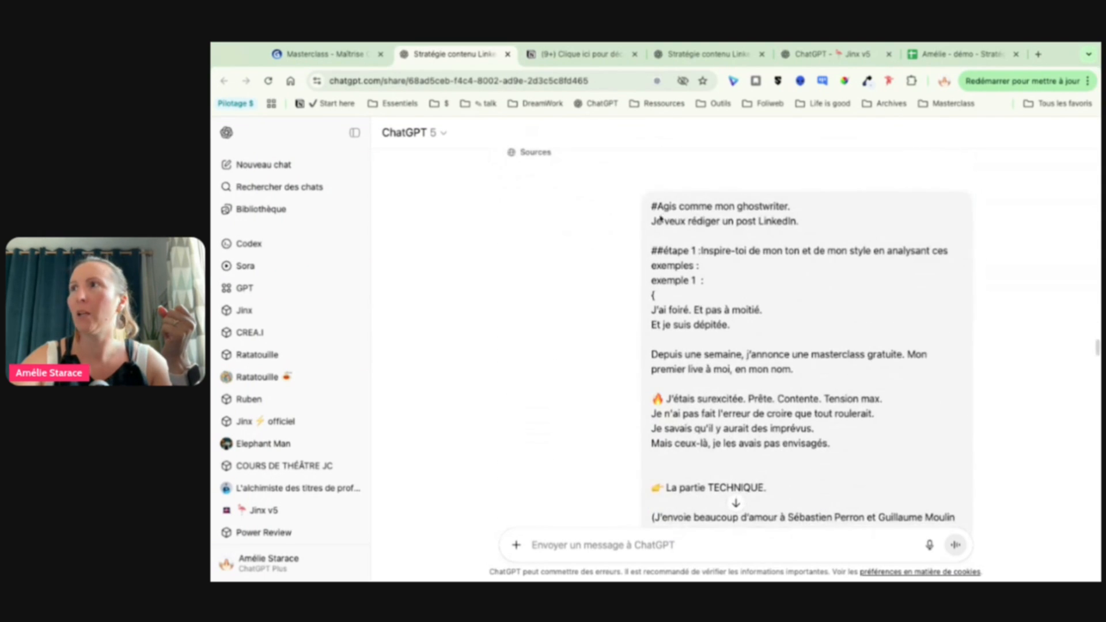
left_click_drag(652, 207, 700, 266)
scroll(700, 265, "down", 2)
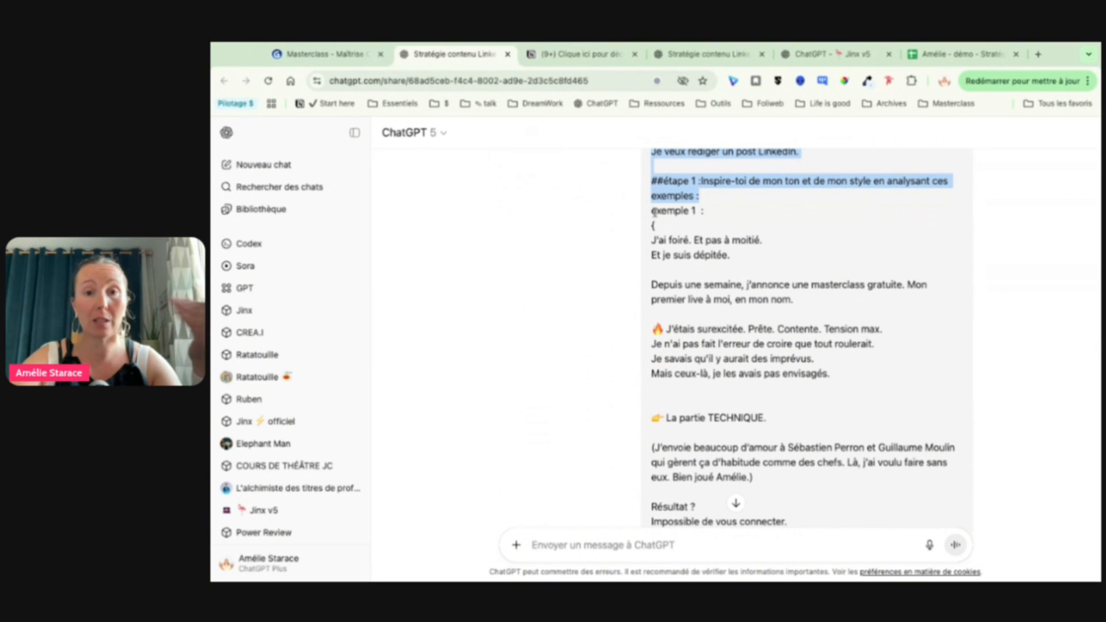
left_click_drag(655, 211, 731, 373)
scroll(730, 374, "down", 3)
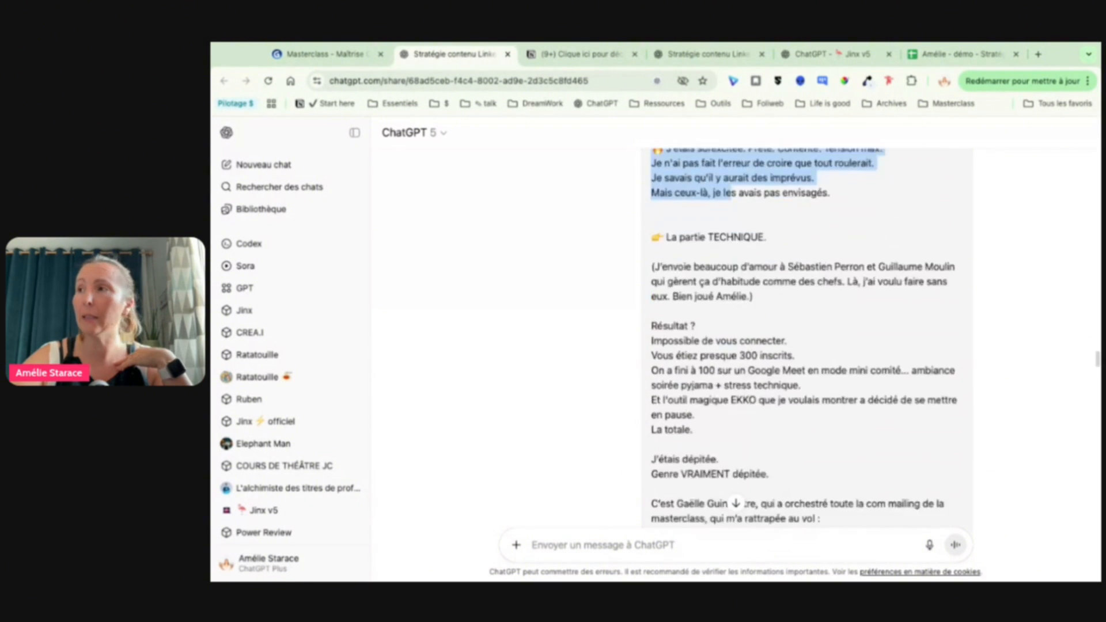
scroll(731, 373, "down", 20)
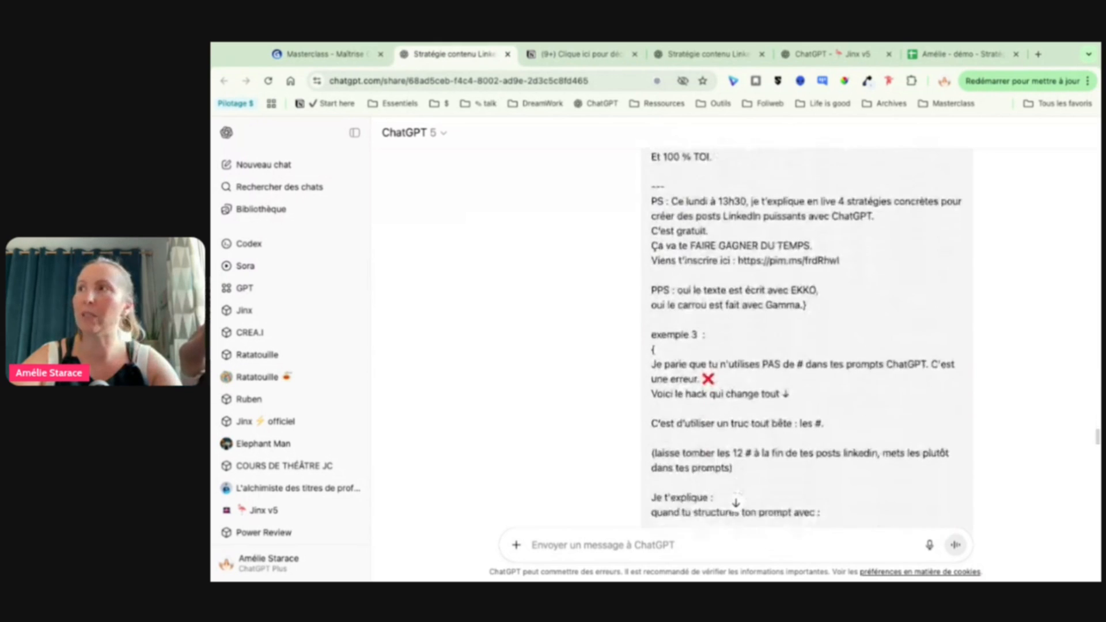
scroll(735, 346, "down", 20)
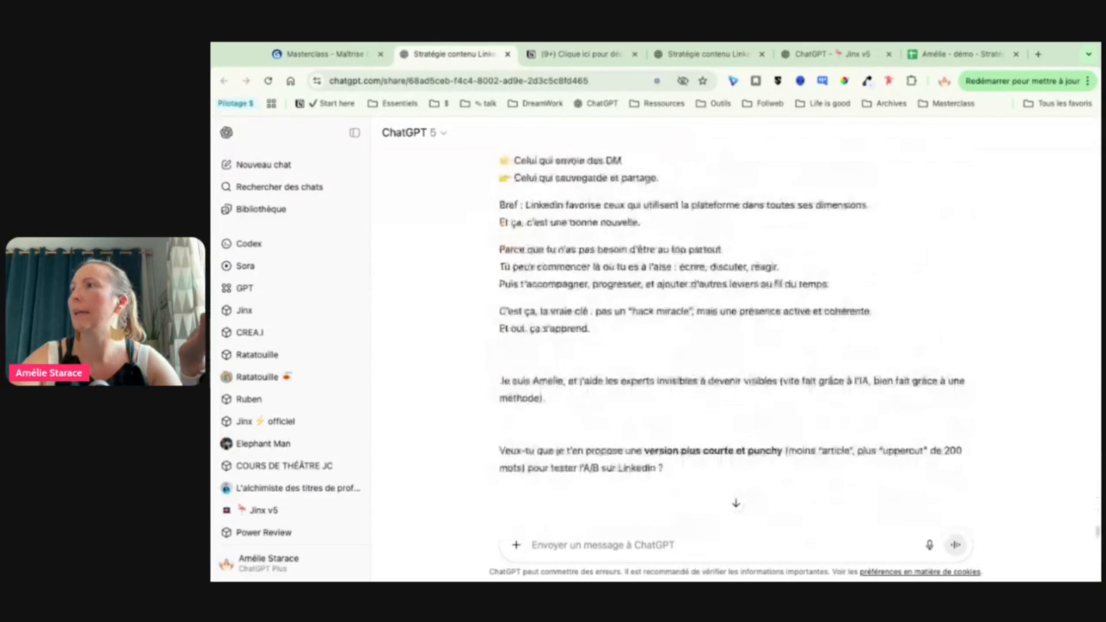
Step: Highlight the ghostwriter prompt's "etape 2" inspiration link, the "étape 3" opinion text and the closing request for one structured post version
scroll(657, 254, "up", 10)
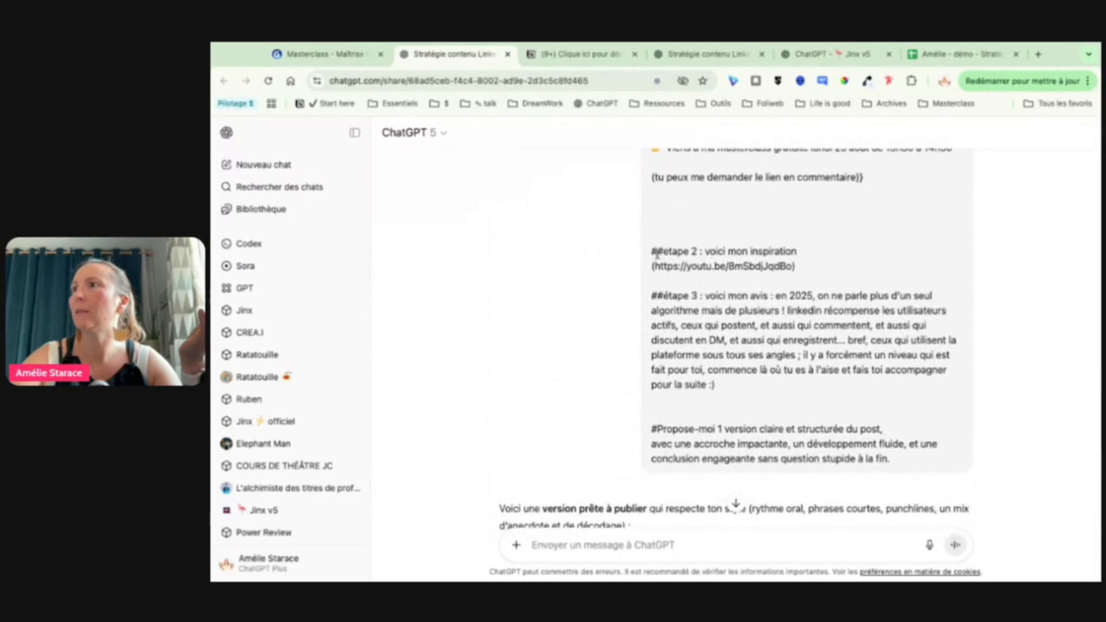
left_click_drag(658, 254, 847, 279)
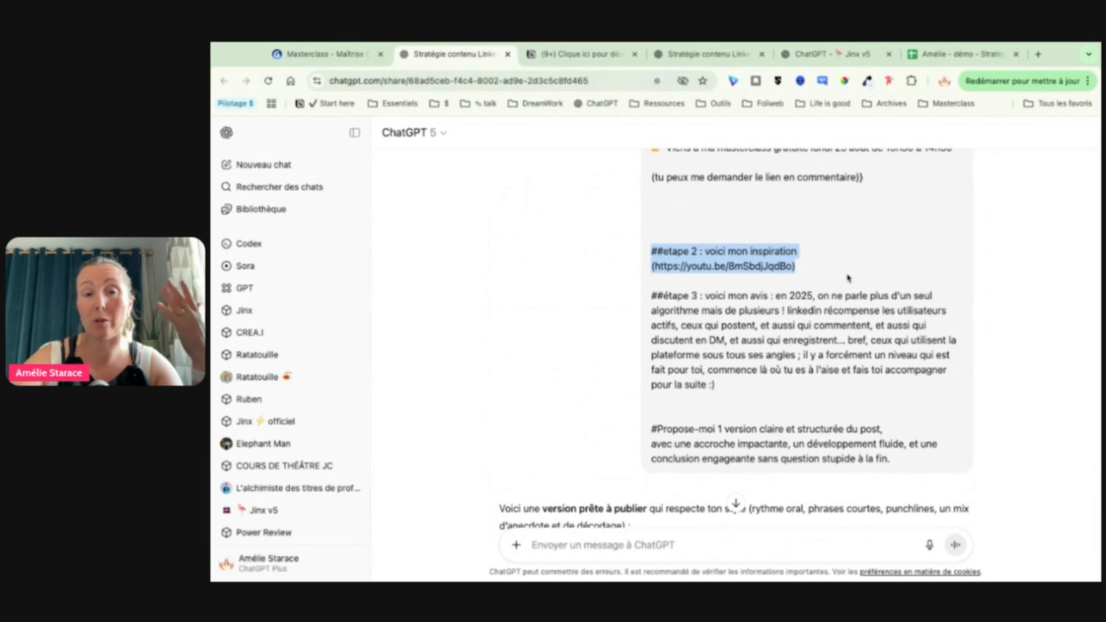
left_click(726, 292)
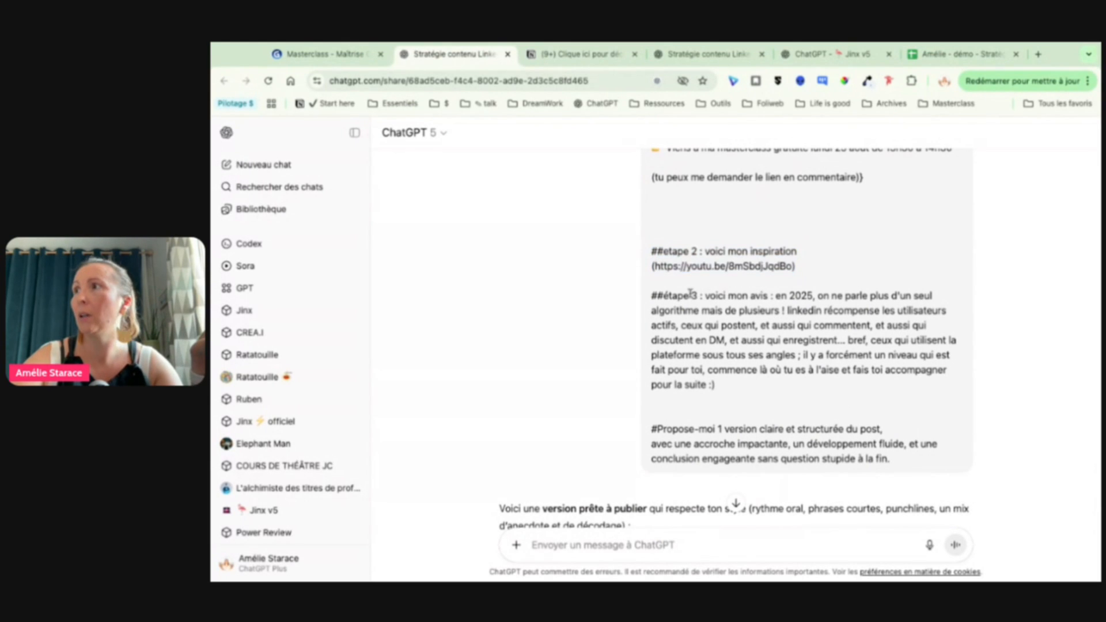
left_click_drag(779, 296, 776, 382)
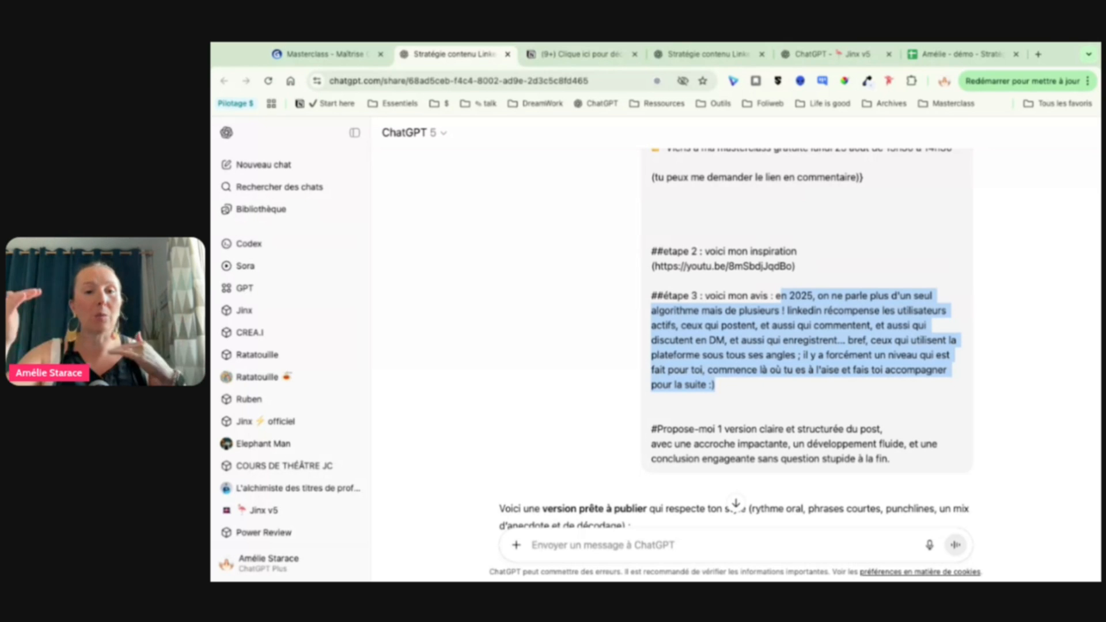
scroll(736, 339, "down", 1)
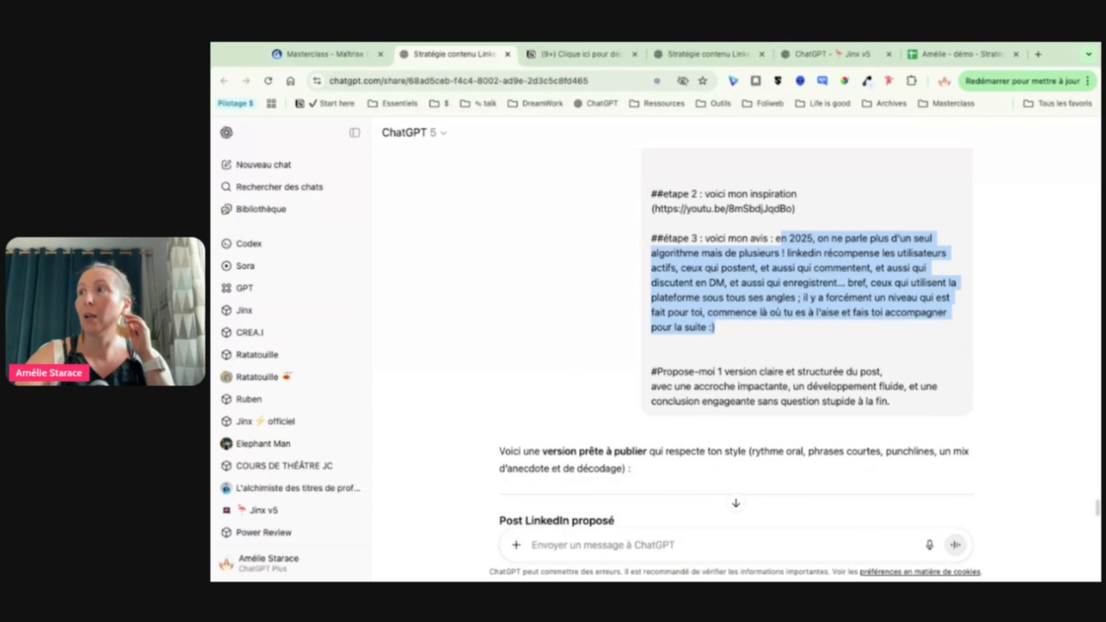
left_click_drag(658, 357, 798, 388)
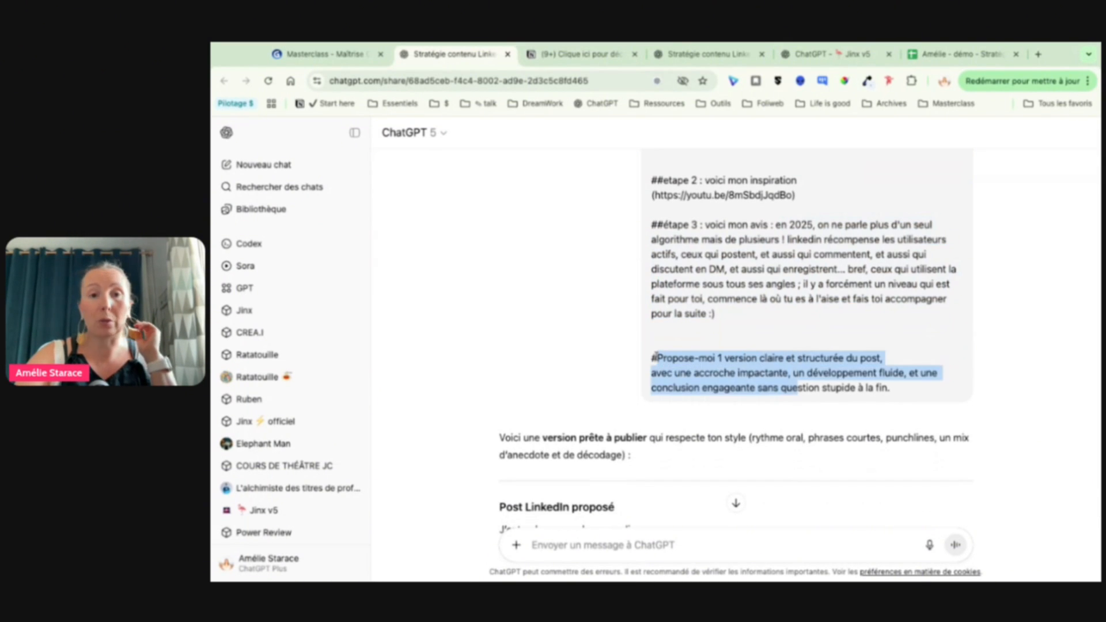
Step: Review the "Post LinkedIn proposé" section and highlight the full text of the generated post
scroll(736, 338, "down", 6)
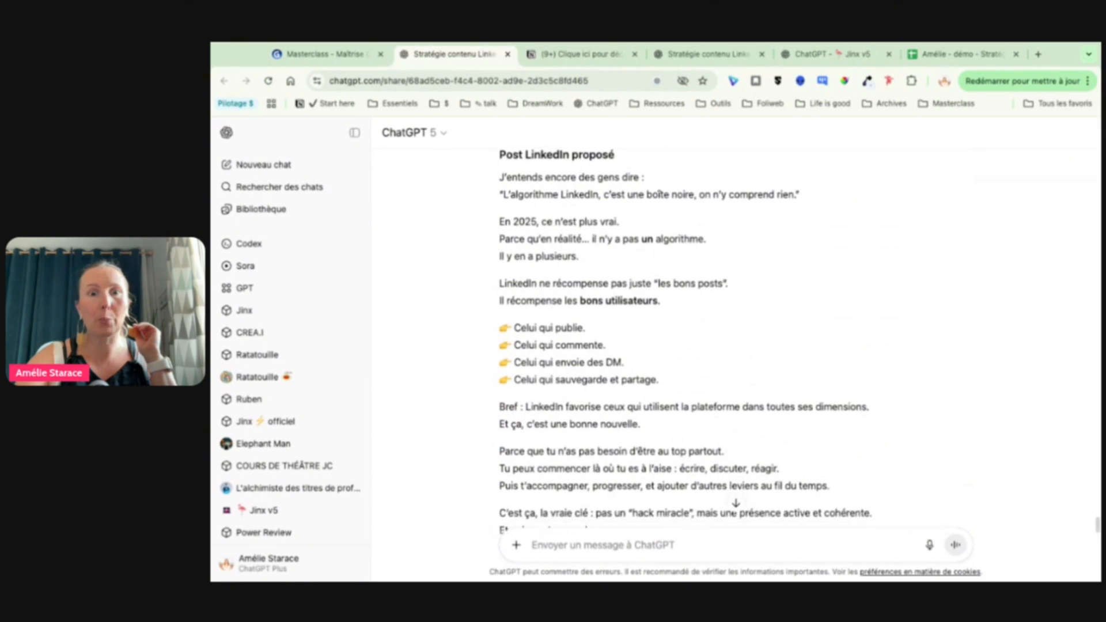
left_click_drag(501, 167, 674, 521)
scroll(701, 424, "down", 2)
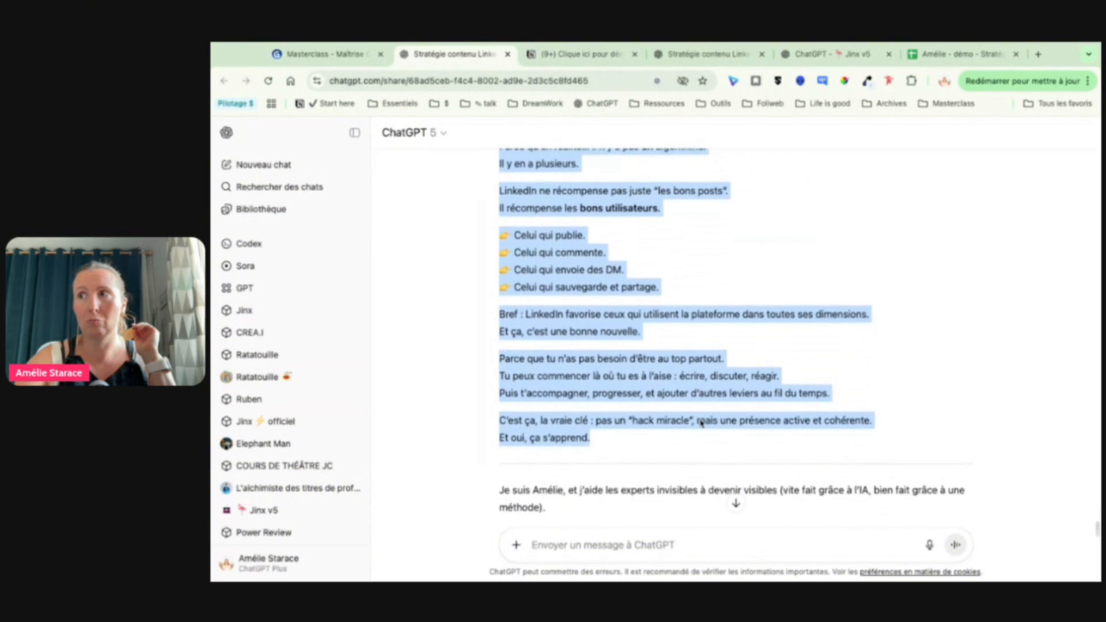
scroll(701, 423, "up", 1)
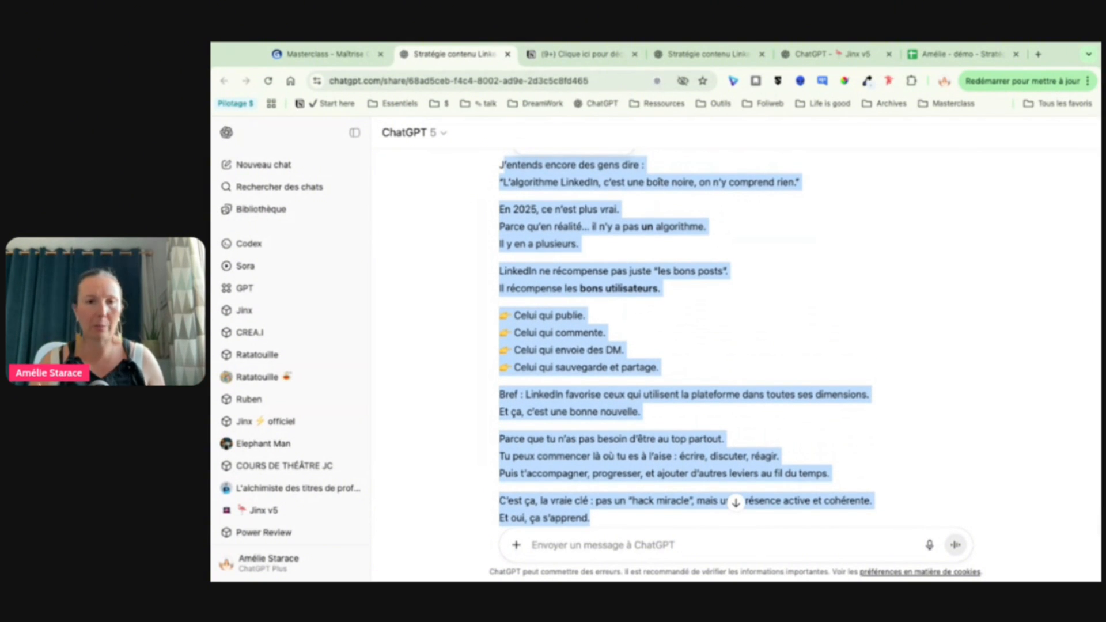
Step: Advance the Gamma presentation to the "Avec LinkedIn Power et EKKO : en 1 clic" slide and switch to the "Stratégie et Liste posts" demo spreadsheet
left_click(281, 49)
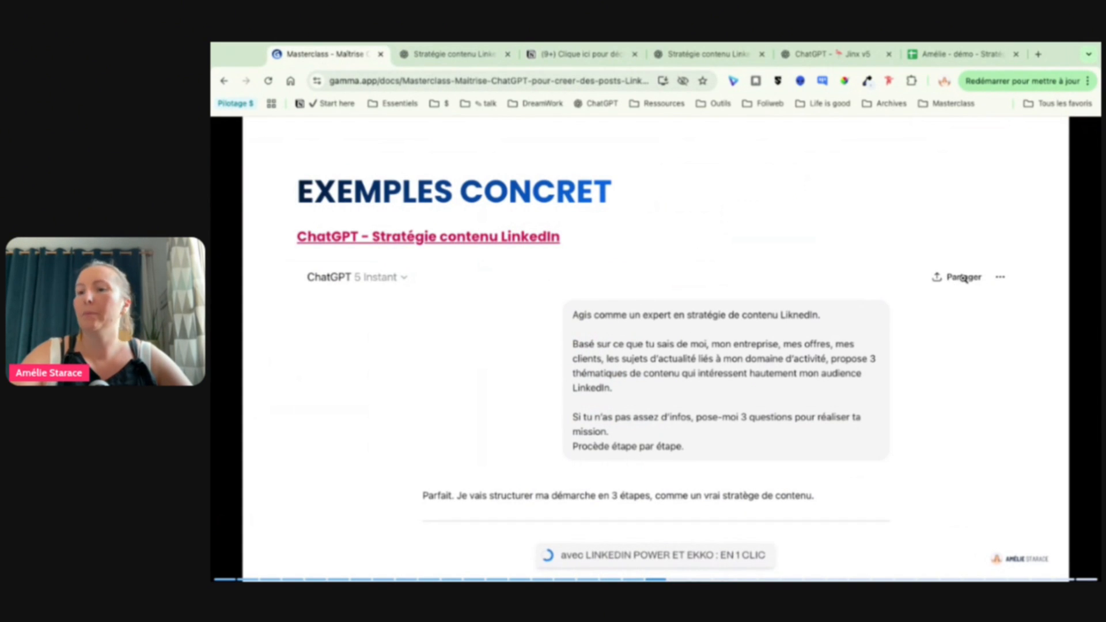
scroll(963, 278, "down", 10)
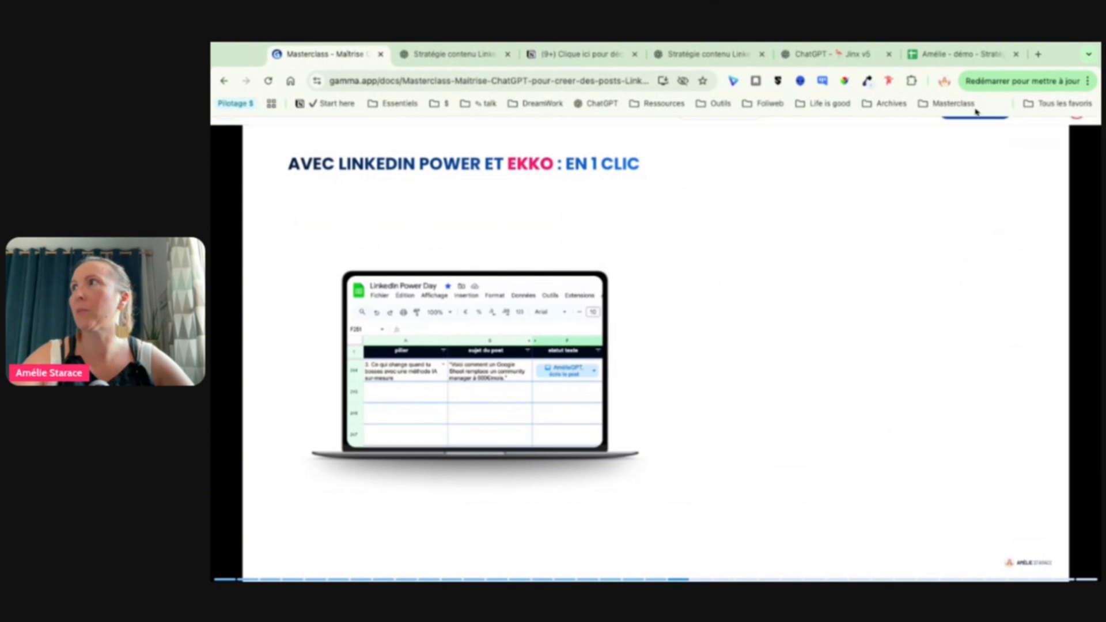
left_click(958, 55)
Step: Examine the pillar, post subject and full "mon point de vue" text in row 2 of the Posts sheet
left_click(247, 268)
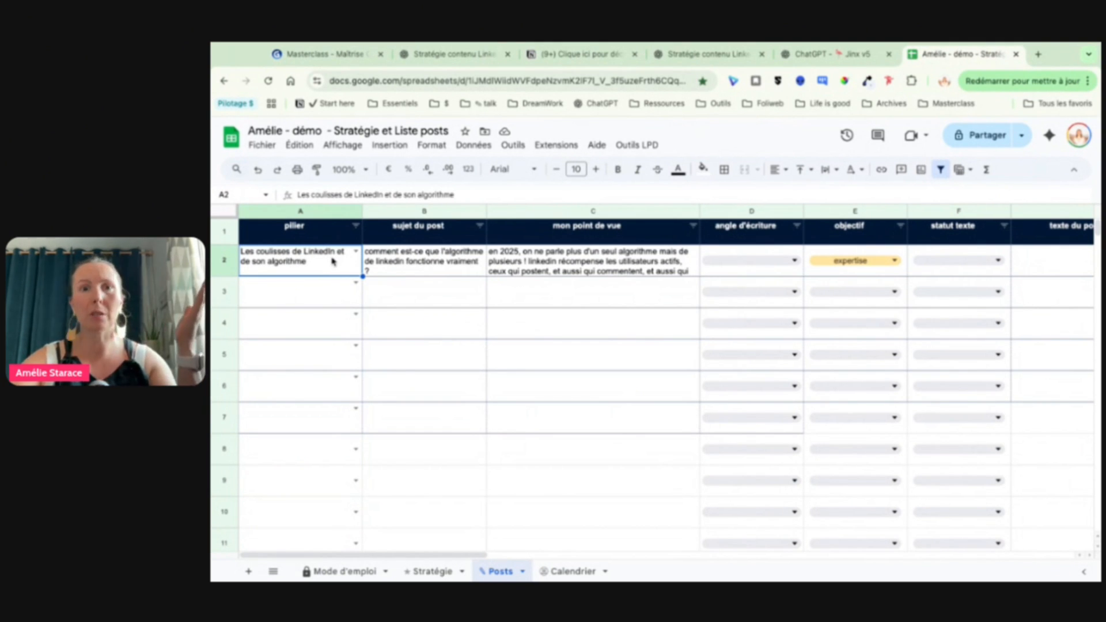
left_click(374, 265)
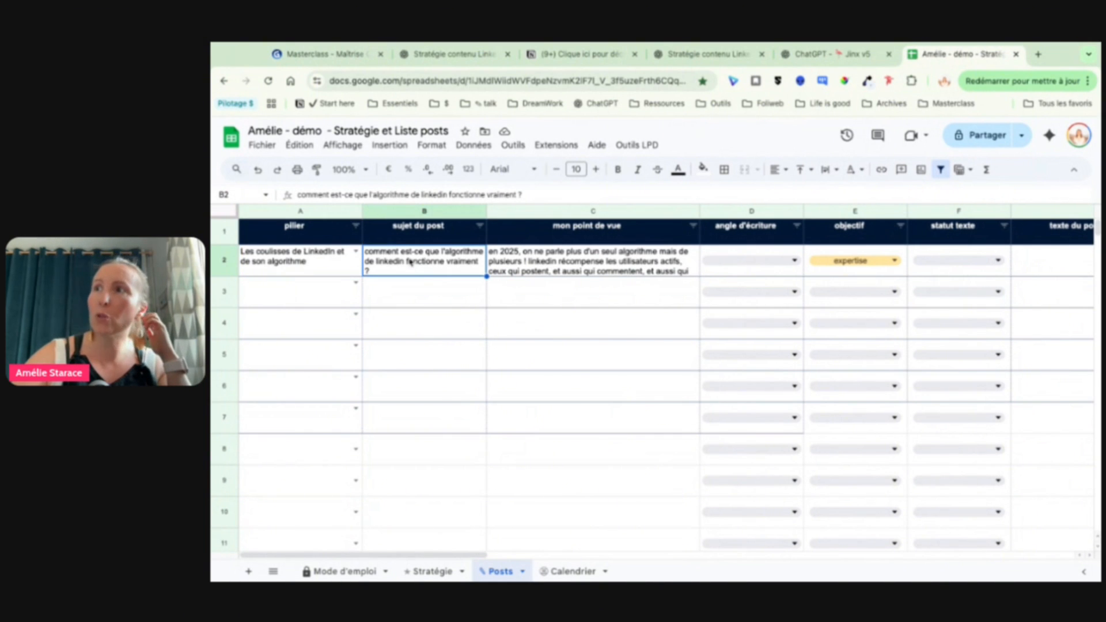
scroll(476, 268, "right", 3)
double_click(475, 269)
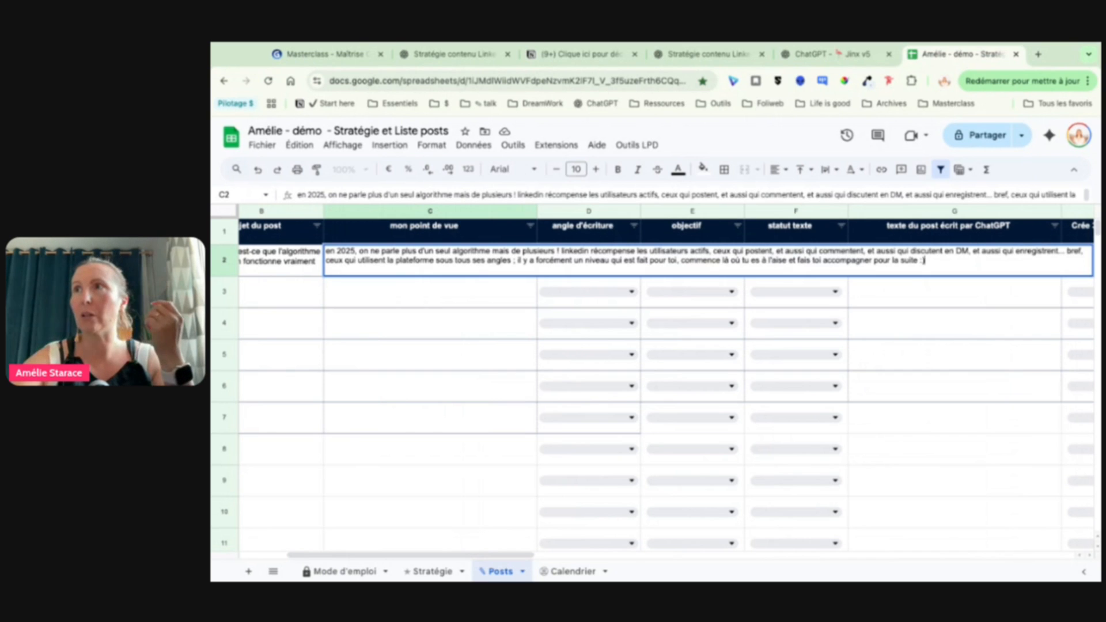
left_click_drag(328, 252, 605, 260)
left_click(503, 300)
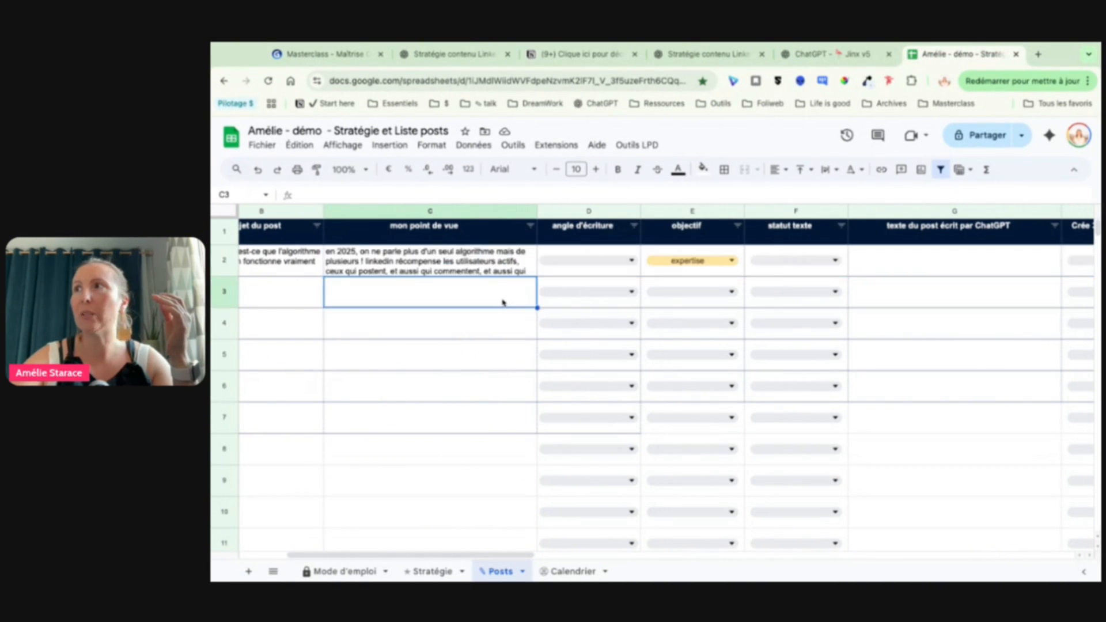
Step: Set the "angle d'écriture" of the row 2 post to "analytique"
left_click(612, 267)
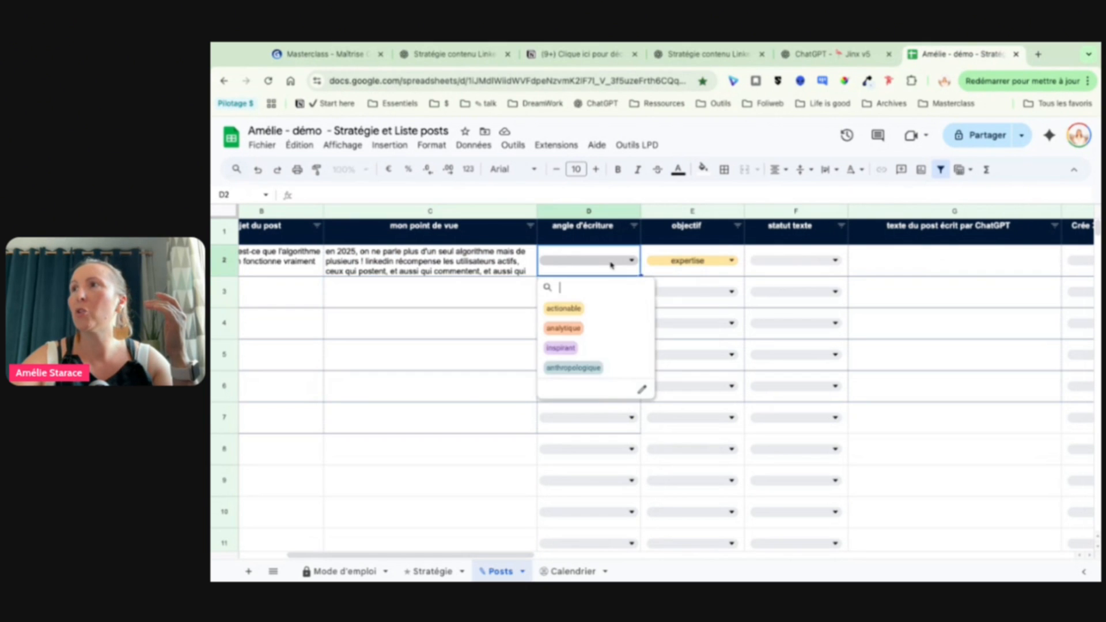
left_click(565, 329)
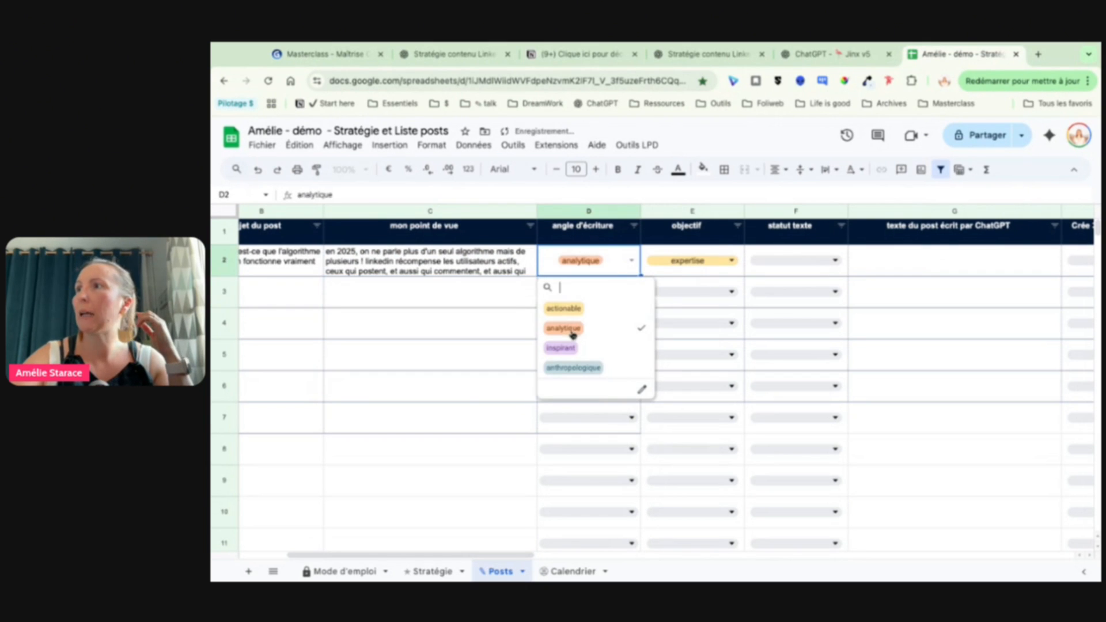
left_click(478, 333)
scroll(512, 330, "right", 2)
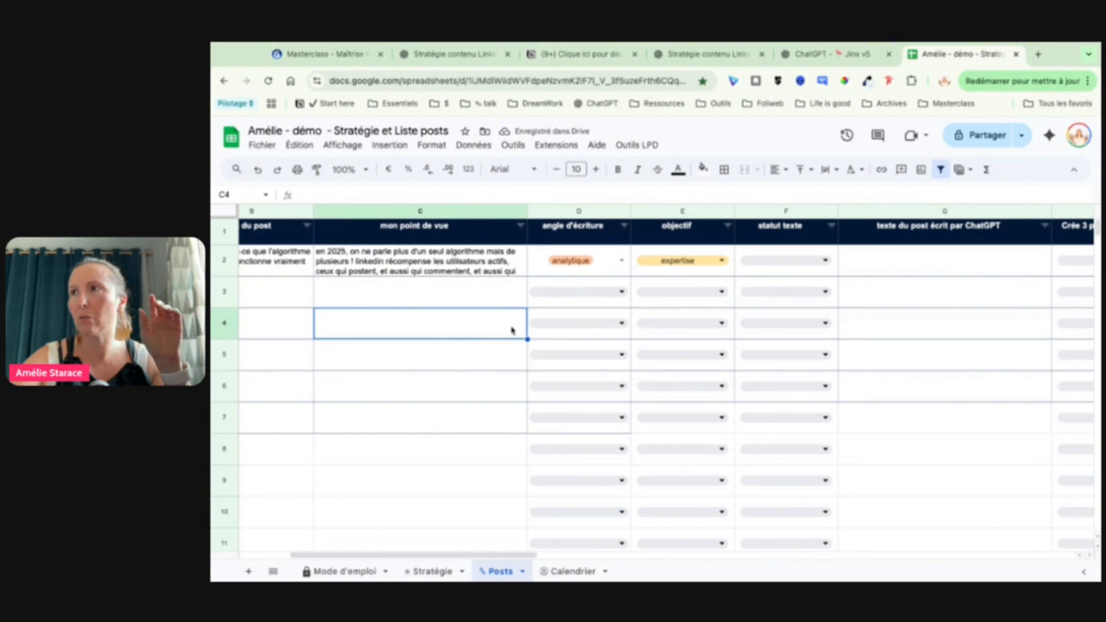
scroll(667, 380, "right", 1)
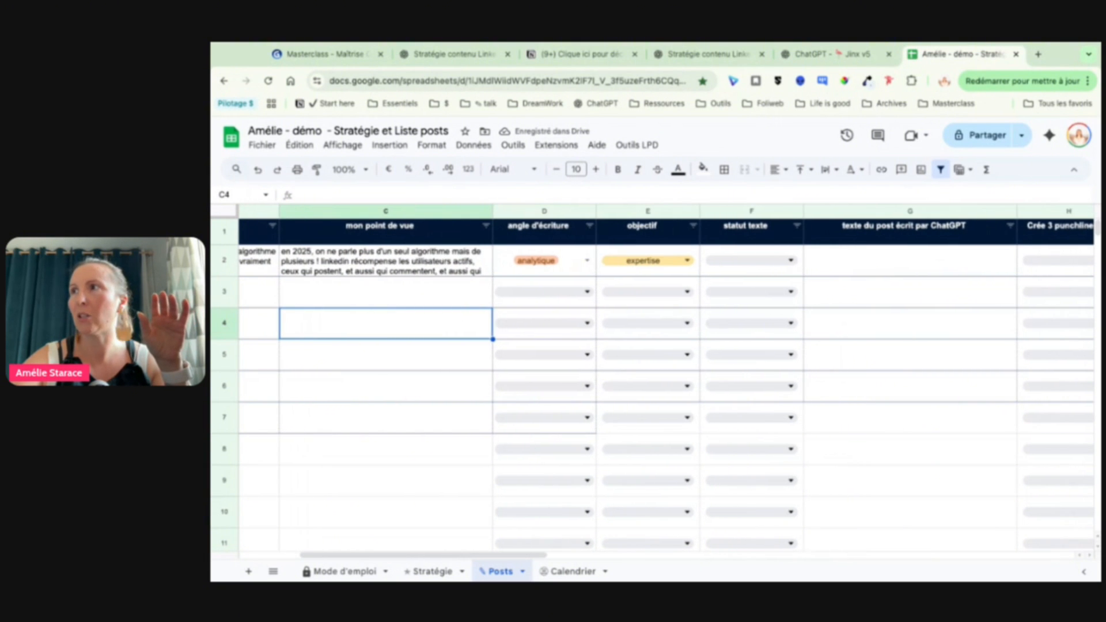
Step: Set the "statut texte" of the row 2 post to the option that has the custom GPT write the post ("écris le post")
scroll(577, 259, "right", 6)
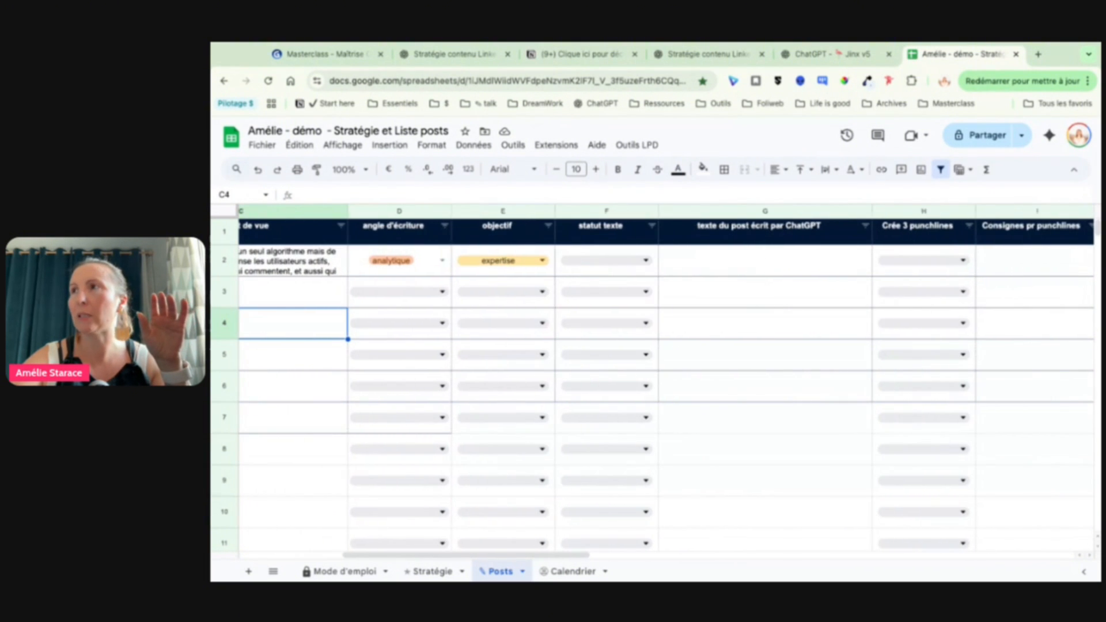
left_click(565, 267)
left_click(614, 290)
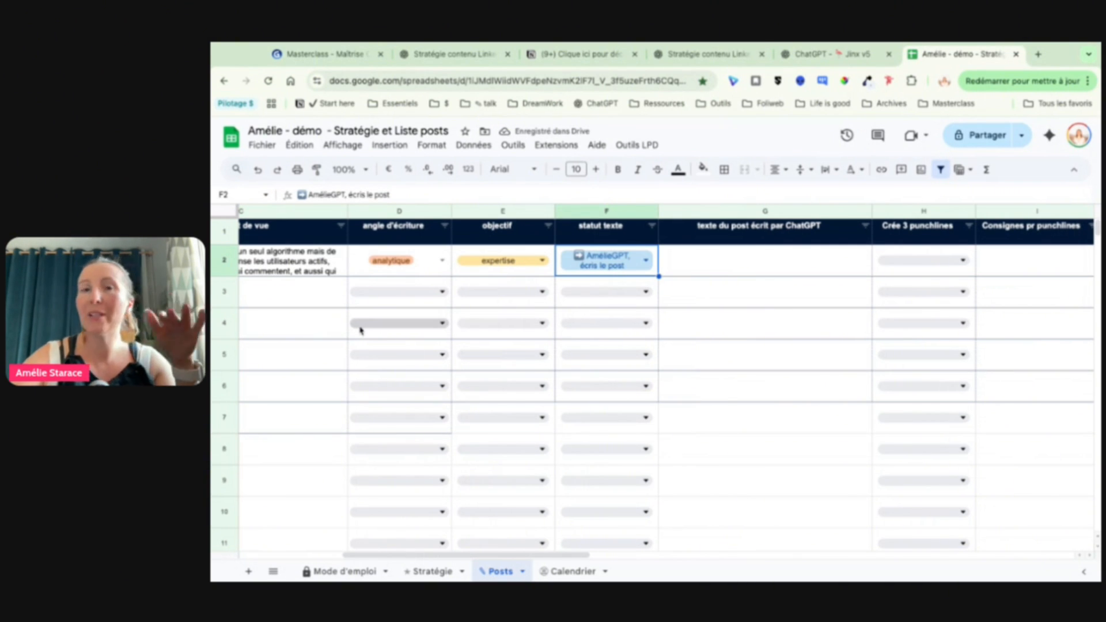
scroll(361, 330, "left", 2)
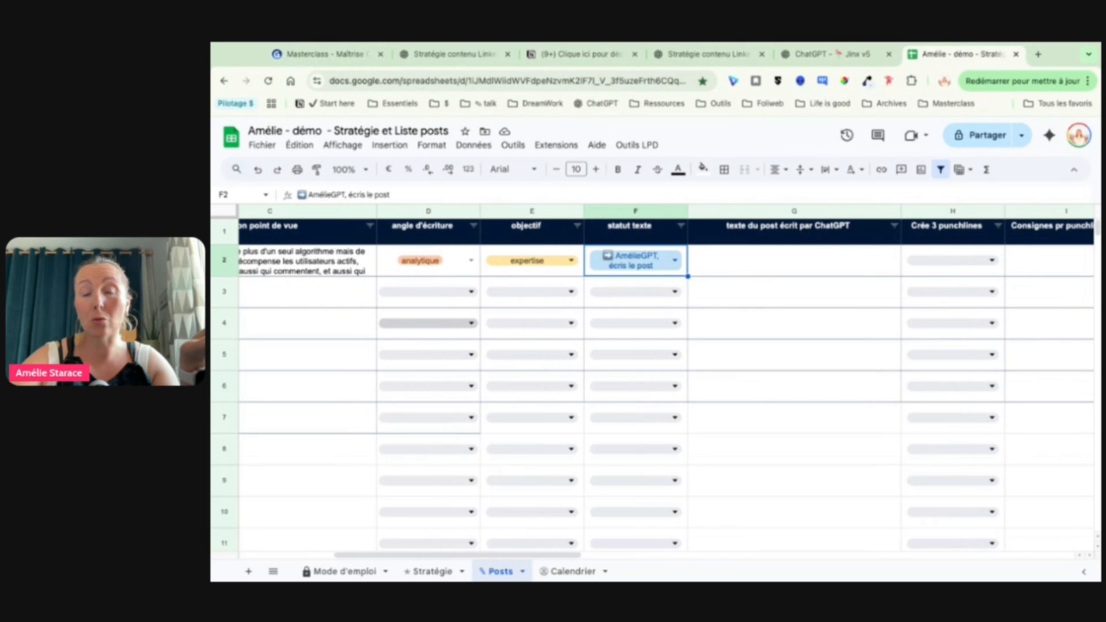
scroll(354, 318, "left", 2)
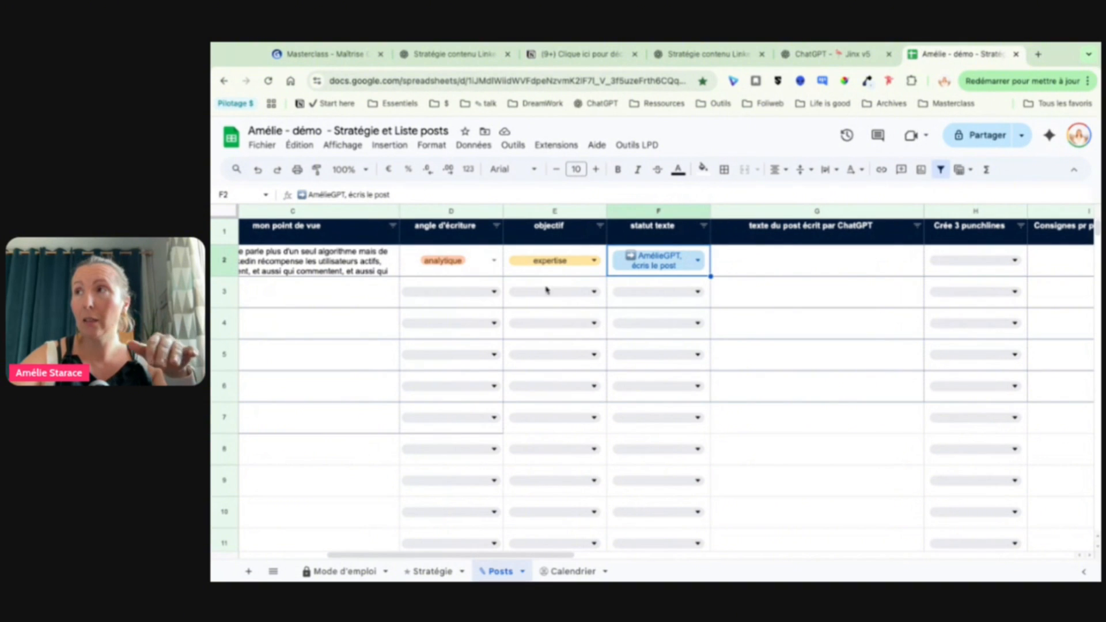
left_click(360, 332)
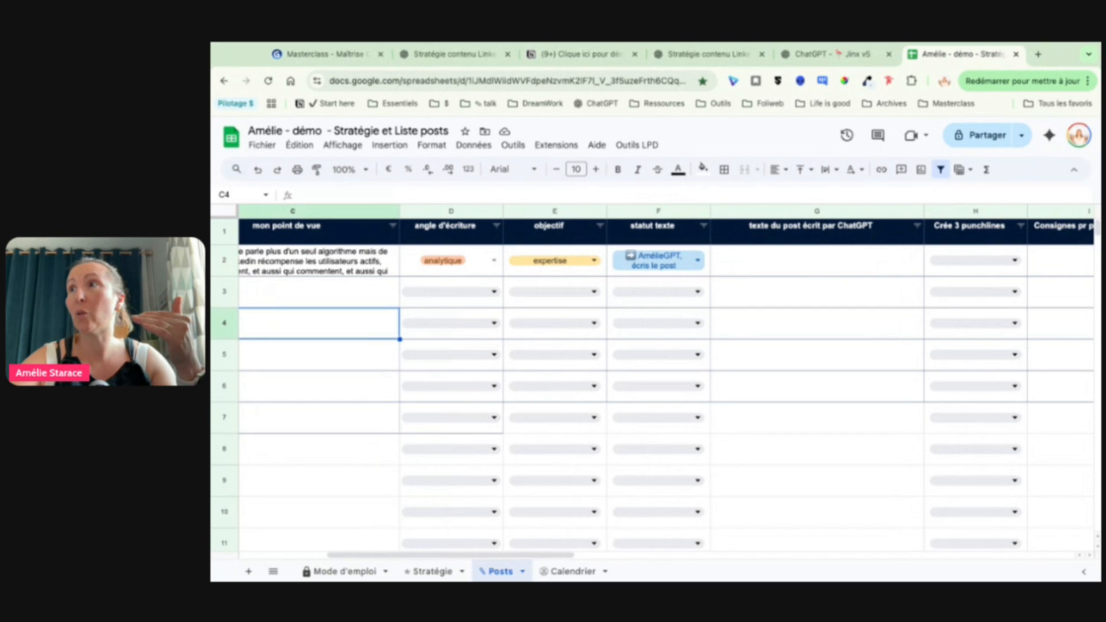
scroll(665, 380, "left", 1)
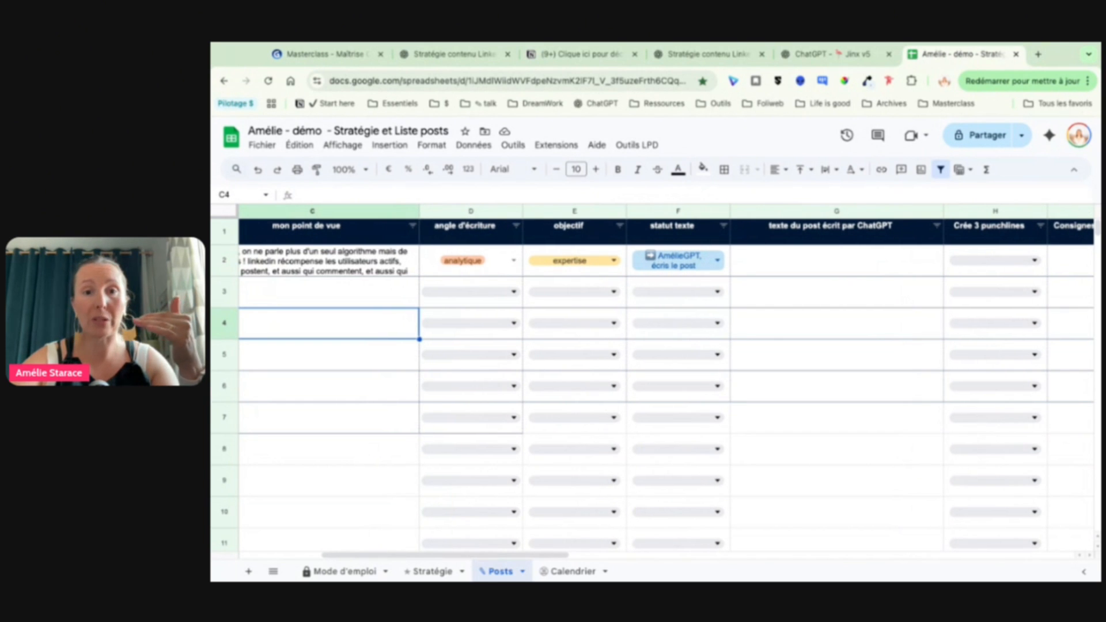
scroll(665, 380, "left", 2)
scroll(806, 291, "left", 4)
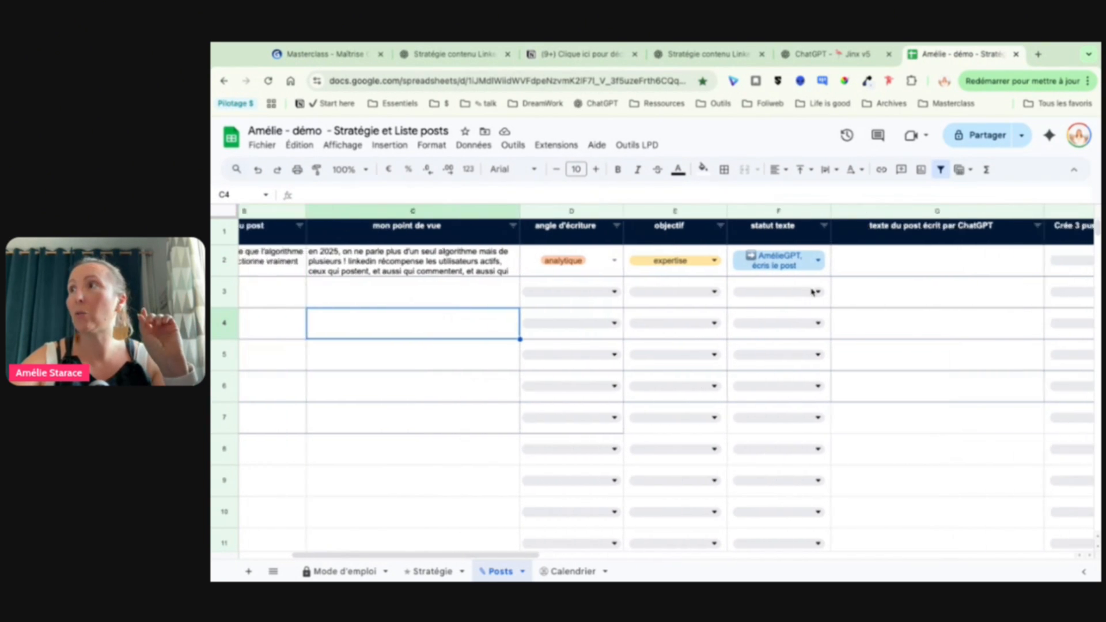
Step: Open the full text of the row 2 cell in the "texte du post écrit par ChatGPT" column
scroll(810, 292, "right", 6)
scroll(812, 292, "right", 5)
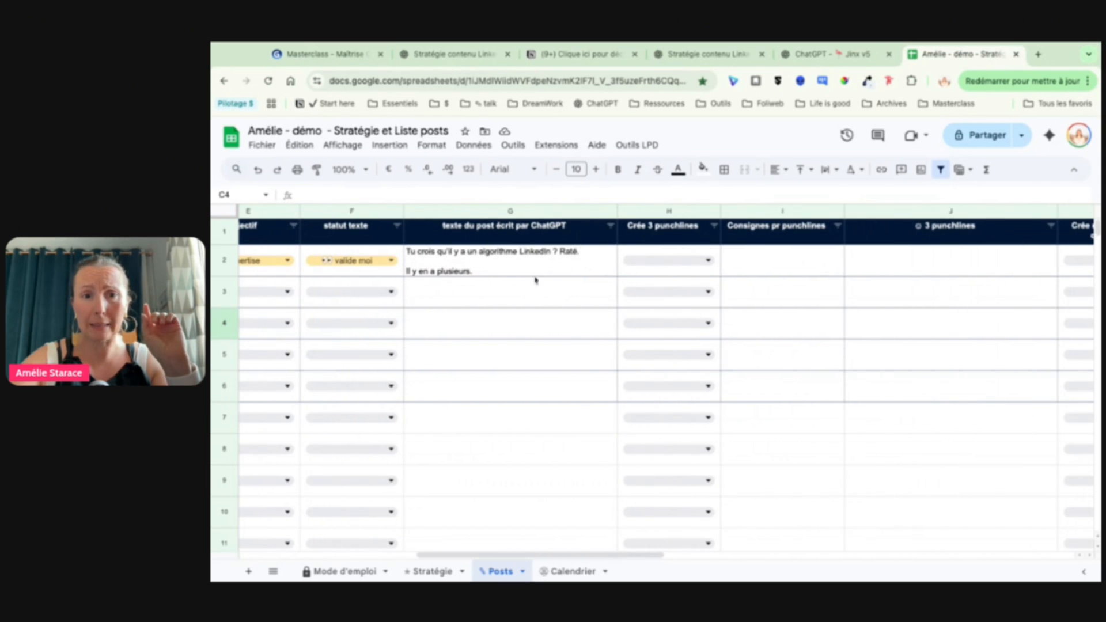
scroll(518, 270, "right", 2)
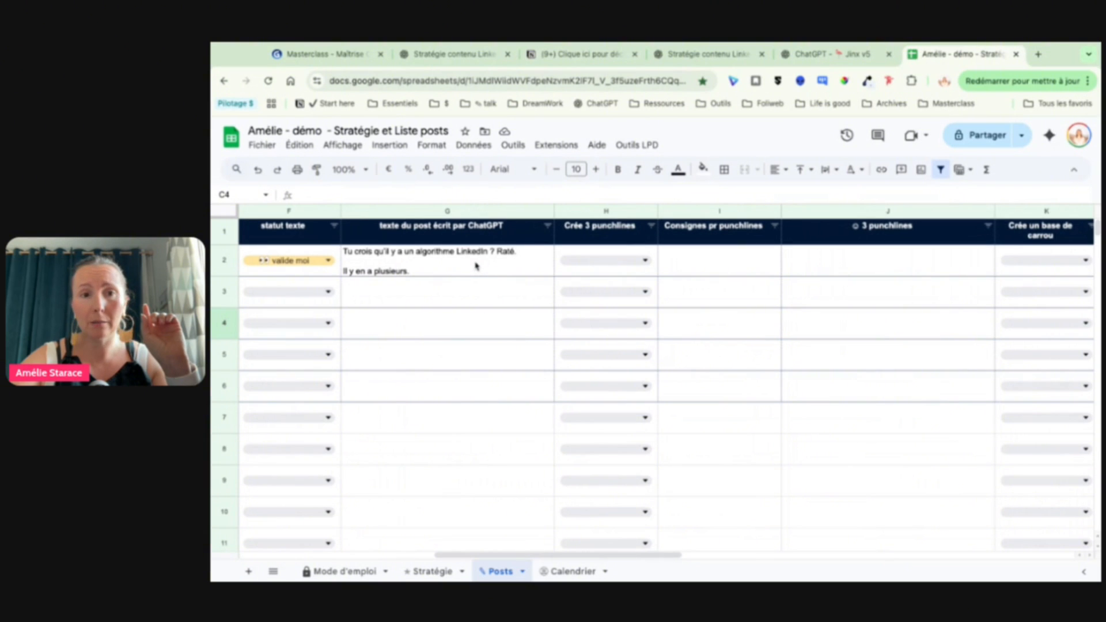
left_click(477, 265)
double_click(477, 266)
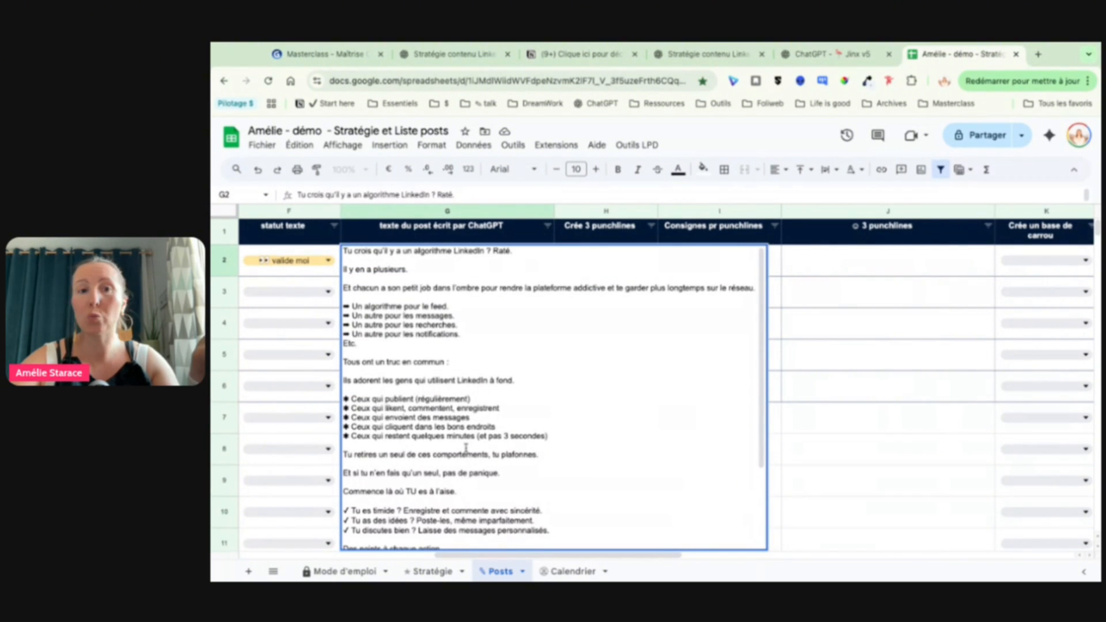
Step: Read the generated LinkedIn post from its hook to the closing signature, leave the cell, and return to the row's first columns
scroll(465, 447, "up", 5)
scroll(465, 447, "up", 3)
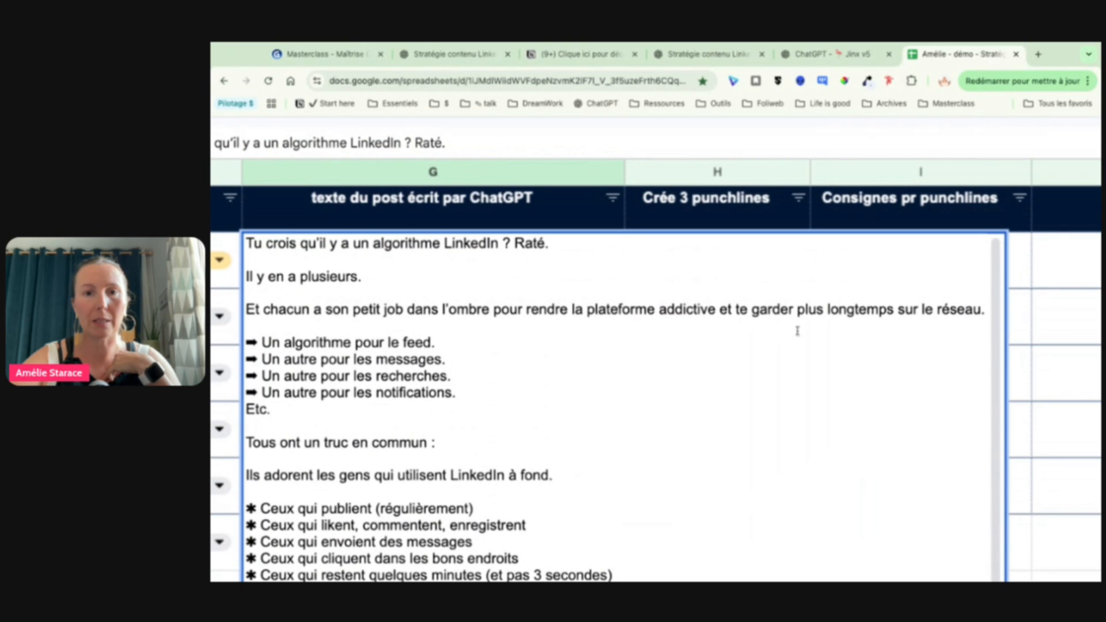
scroll(723, 380, "down", 1)
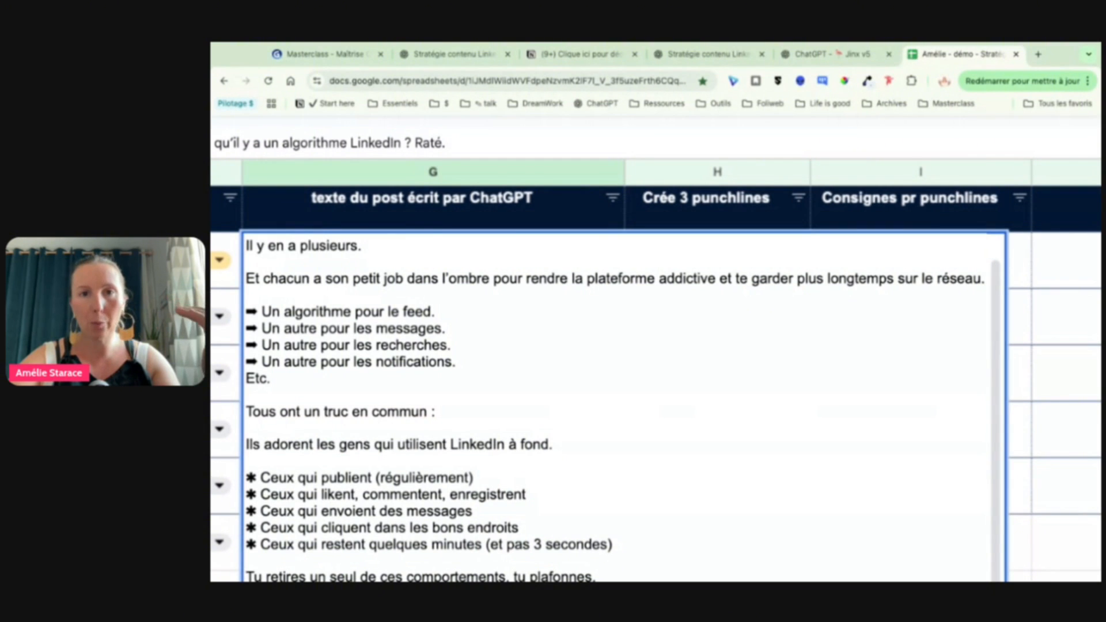
scroll(622, 408, "down", 1)
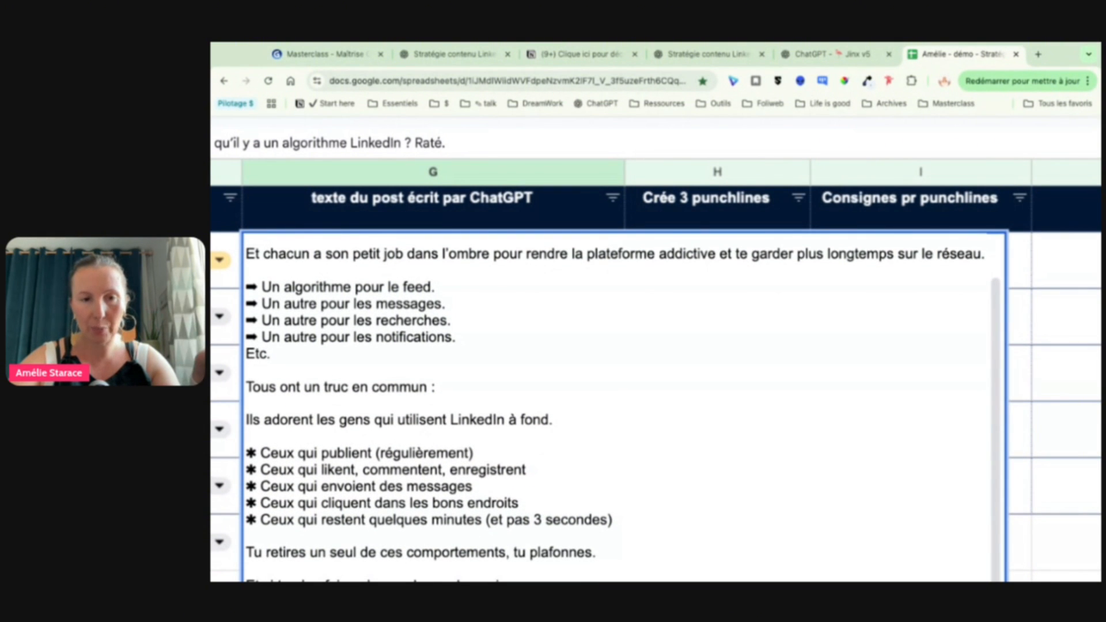
scroll(622, 403, "down", 15)
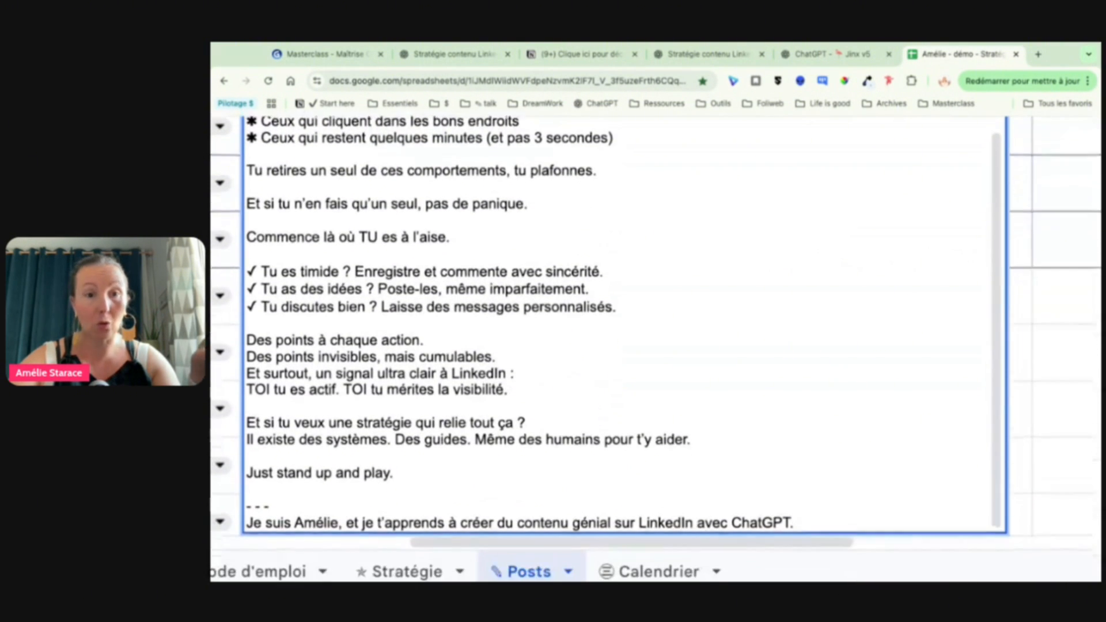
scroll(570, 289, "up", 2)
scroll(726, 331, "down", 2)
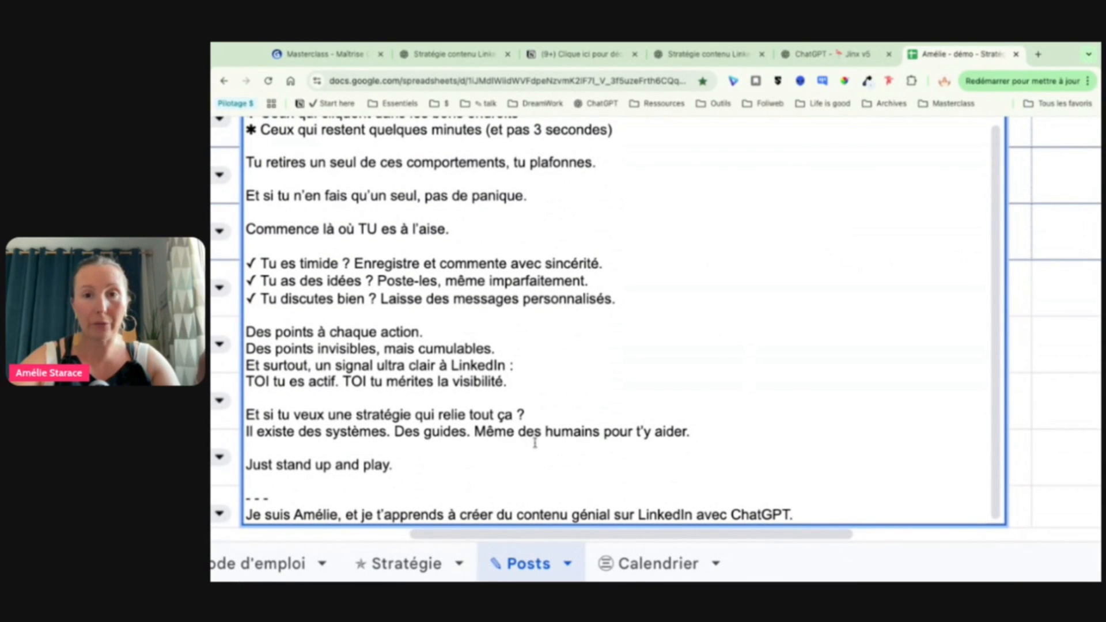
scroll(534, 442, "up", 5)
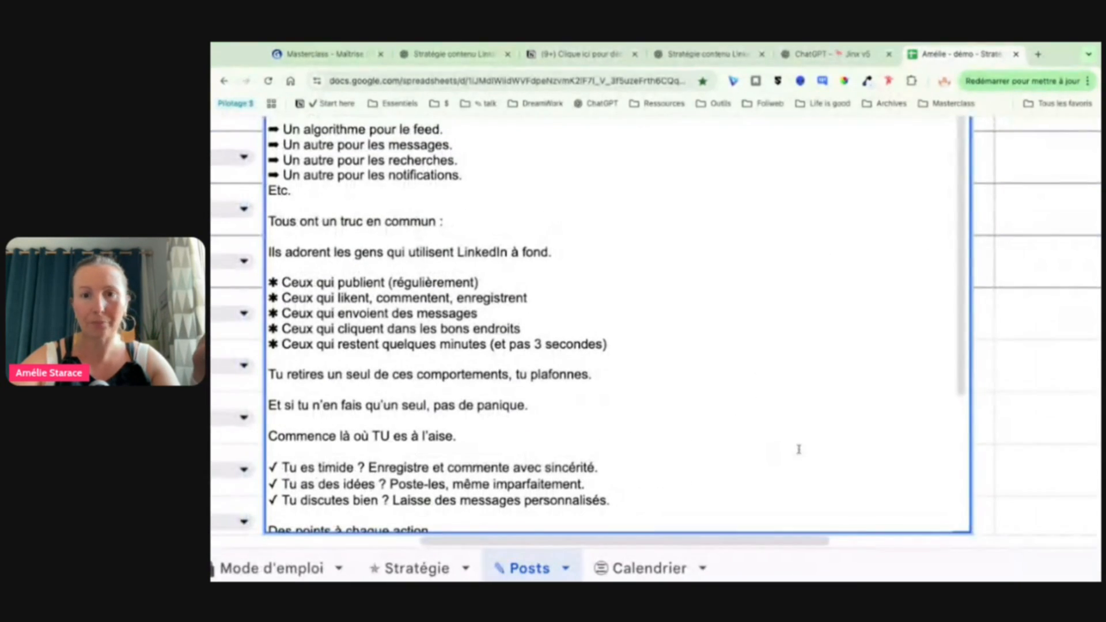
left_click(997, 415)
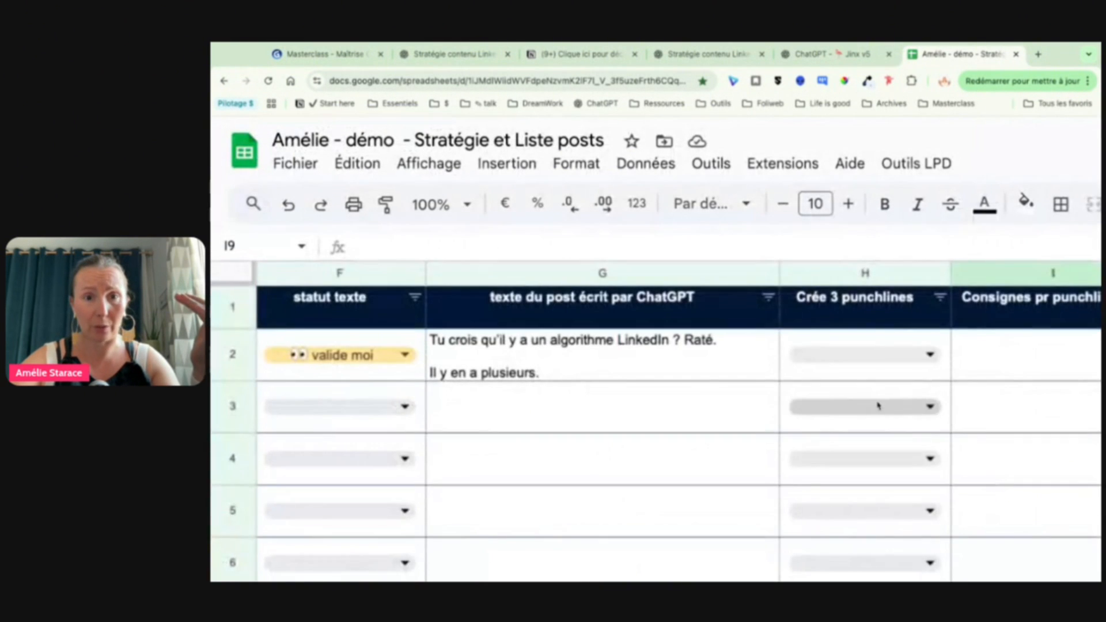
scroll(878, 406, "left", 10)
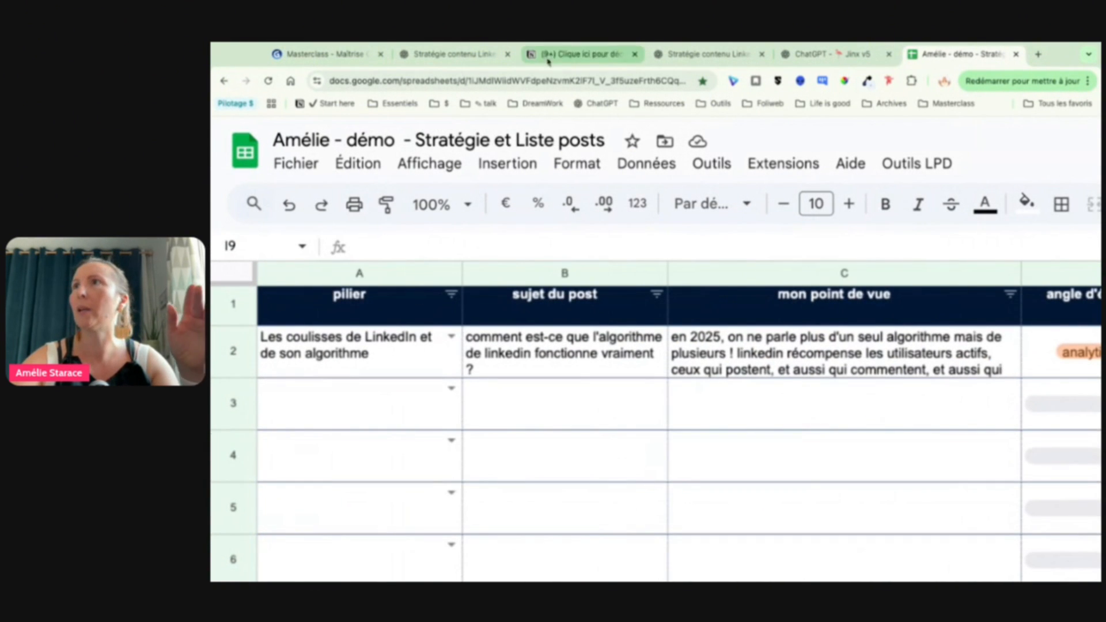
Step: Switch to the Gamma presentation and advance it to the "Méthode 2 : ChatGPT payant (mode projet)" slide
left_click(353, 56)
key("Right")
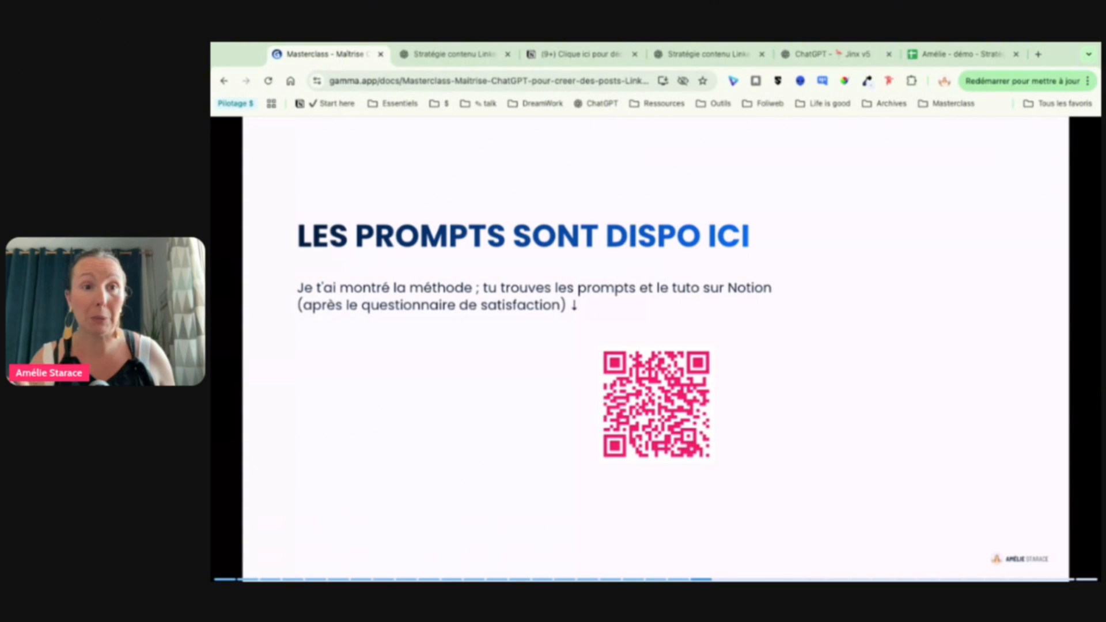
key("Right")
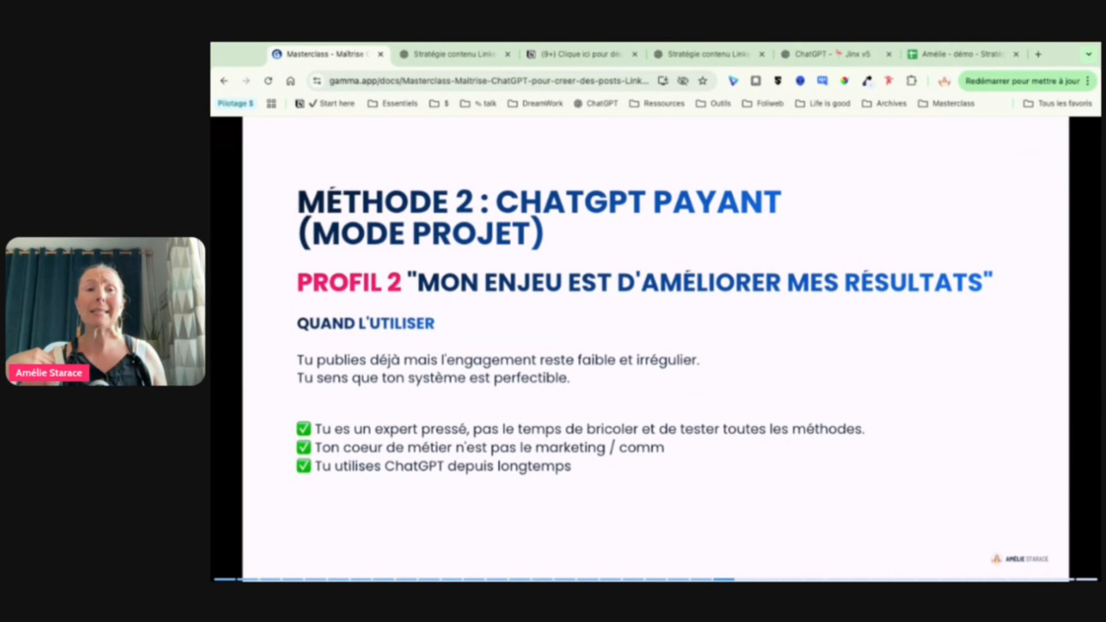
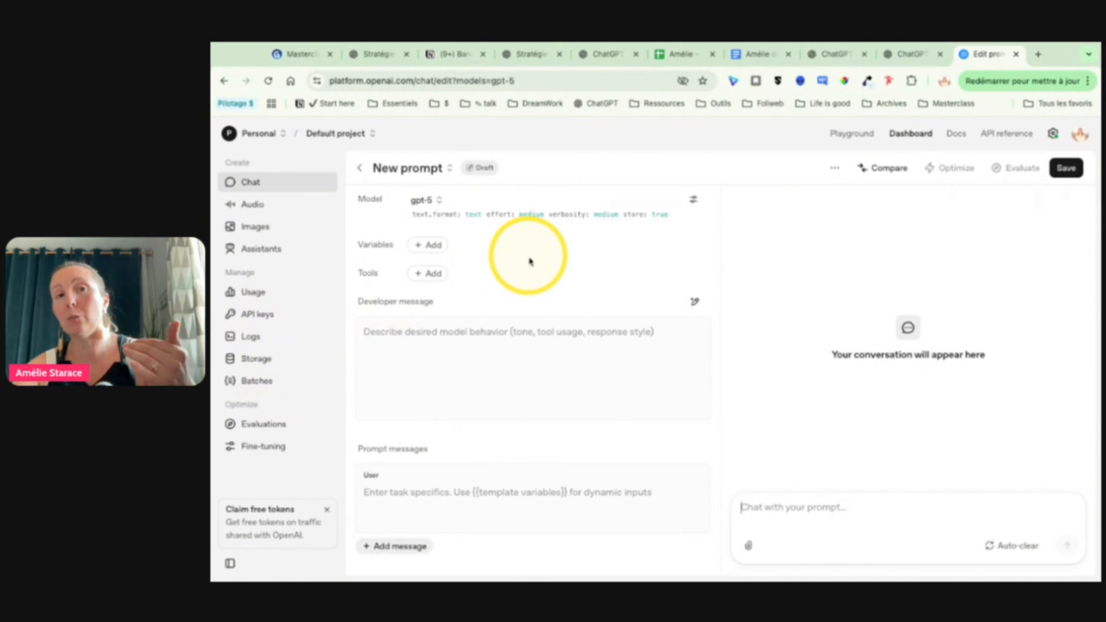
Step: Switch to the Gamma presentation, advance it to the "Étape 1 : Crée ton scénario" slide of method 3, and enlarge the scenario diagram
left_click(314, 58)
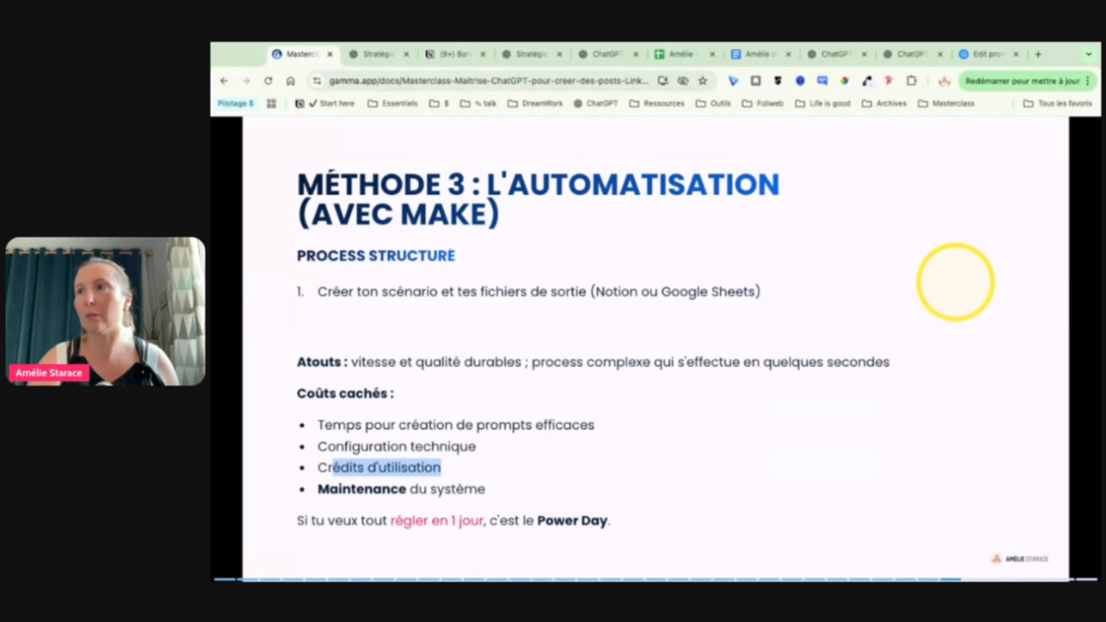
scroll(956, 282, "down", 5)
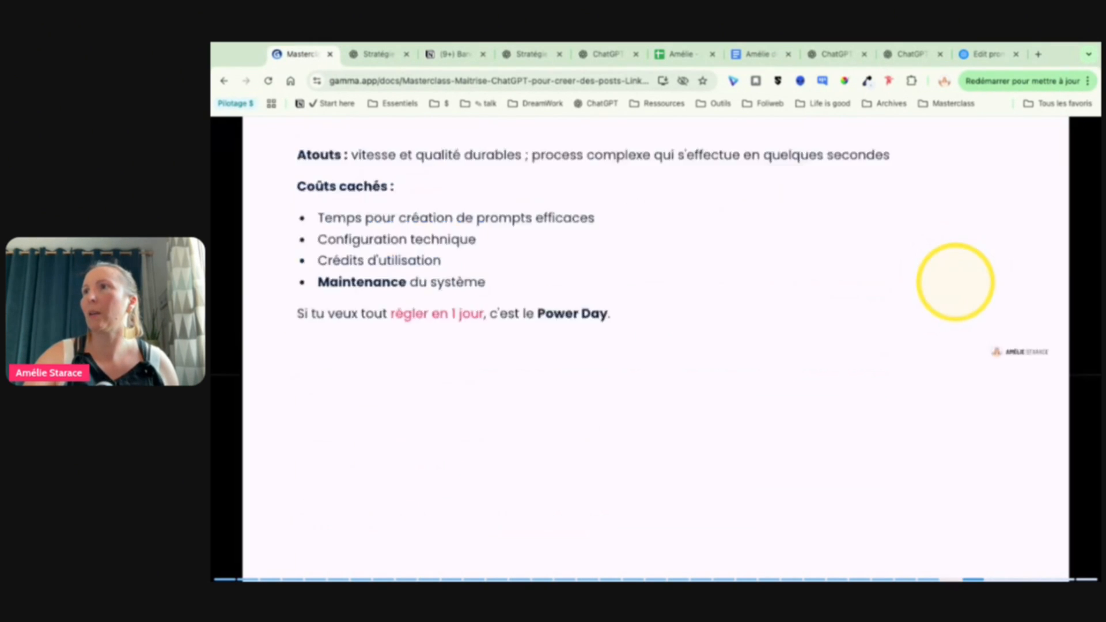
scroll(955, 283, "up", 3)
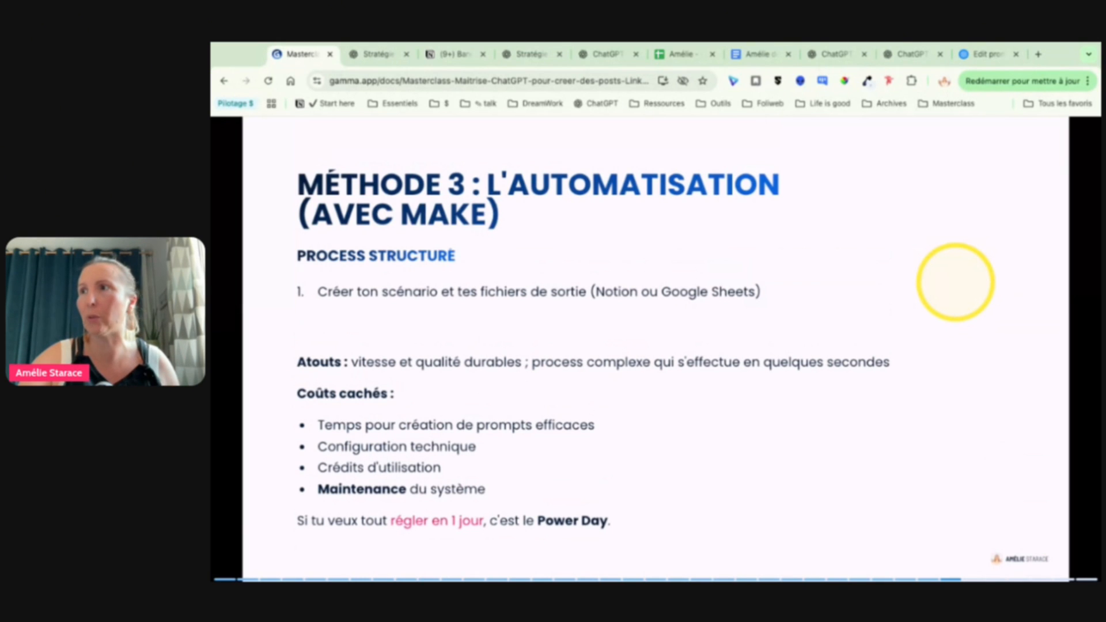
key("Right")
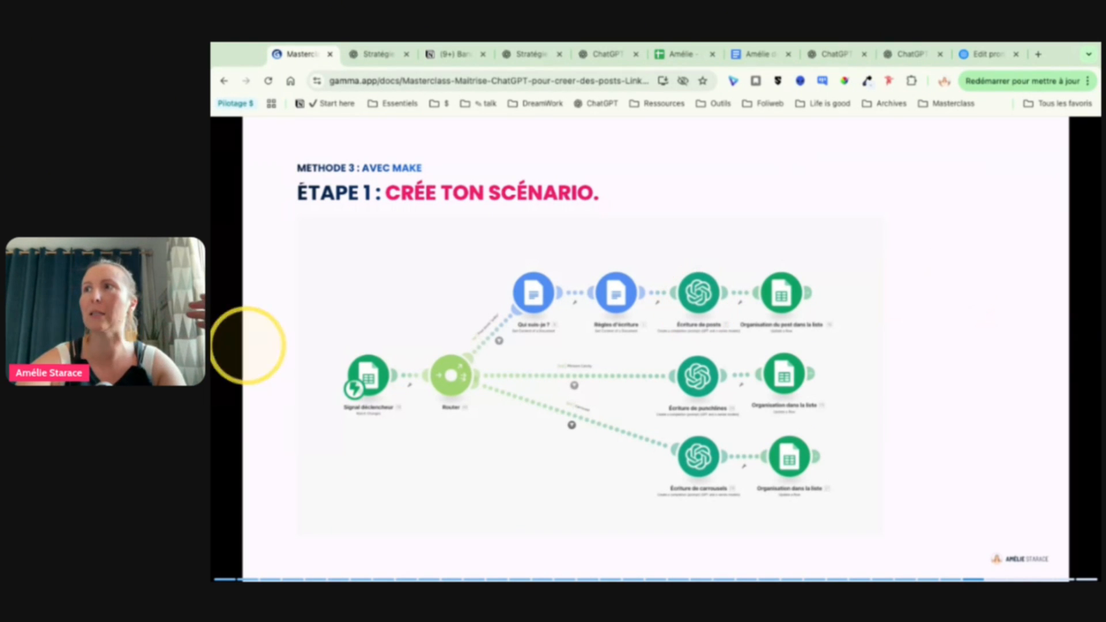
left_click(369, 375)
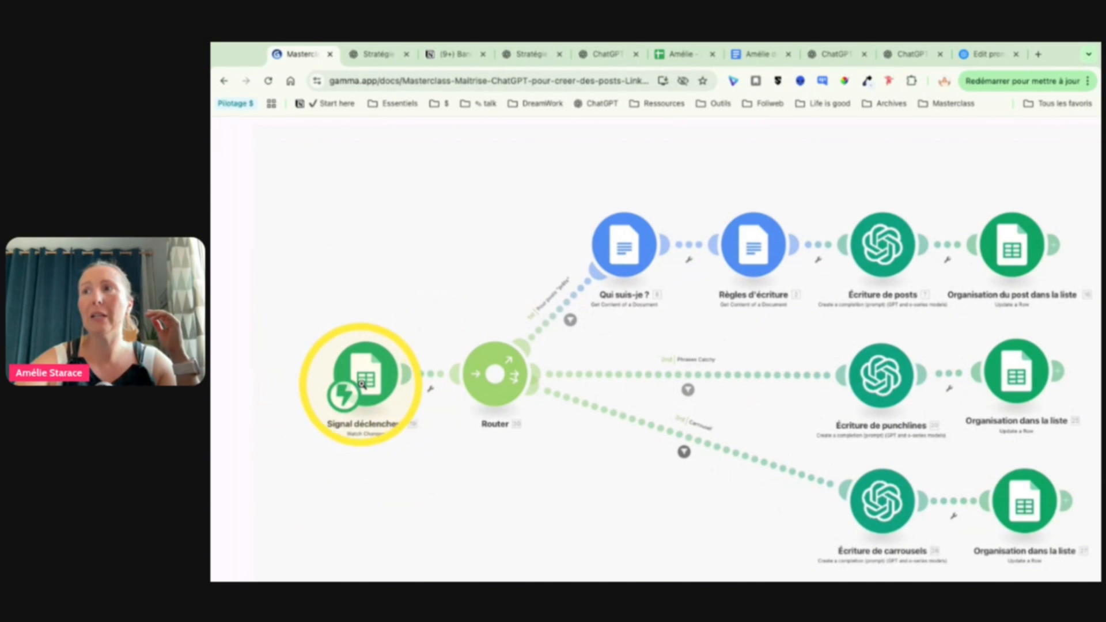
Step: Show the "statut texte" options for row 3 of the Posts sheet, and leave the cell without choosing one
left_click(682, 53)
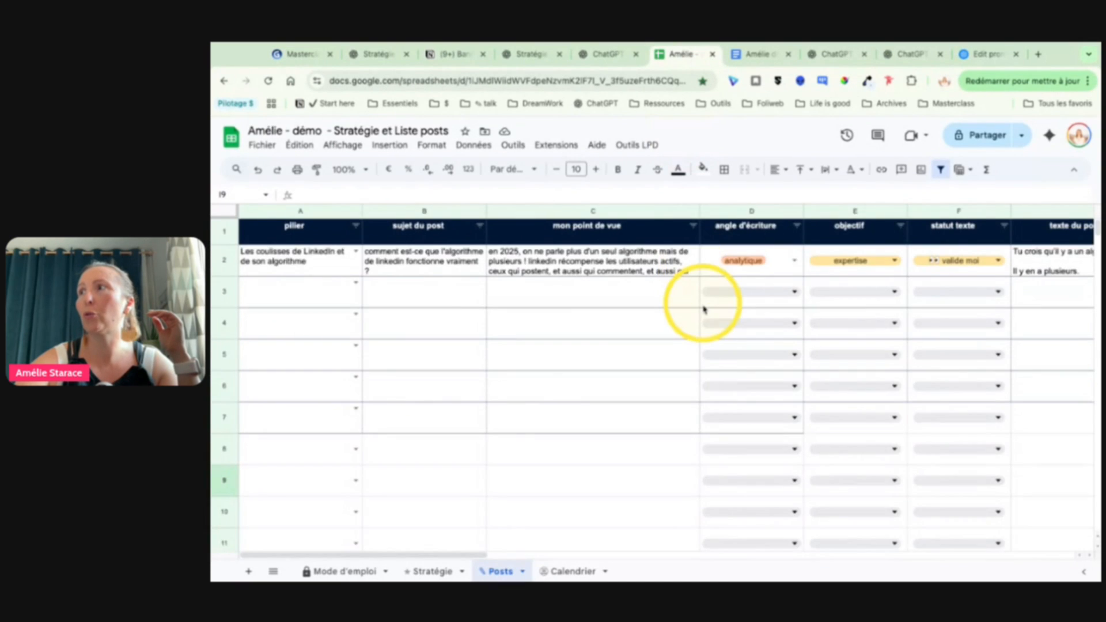
scroll(706, 302, "right", 5)
left_click(661, 287)
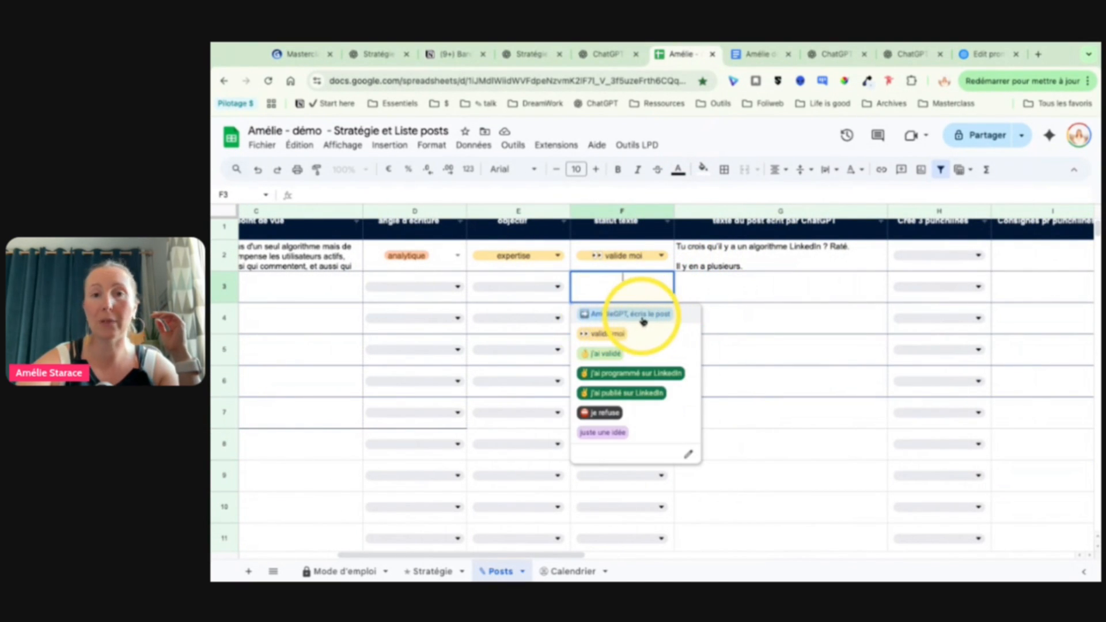
left_click(742, 318)
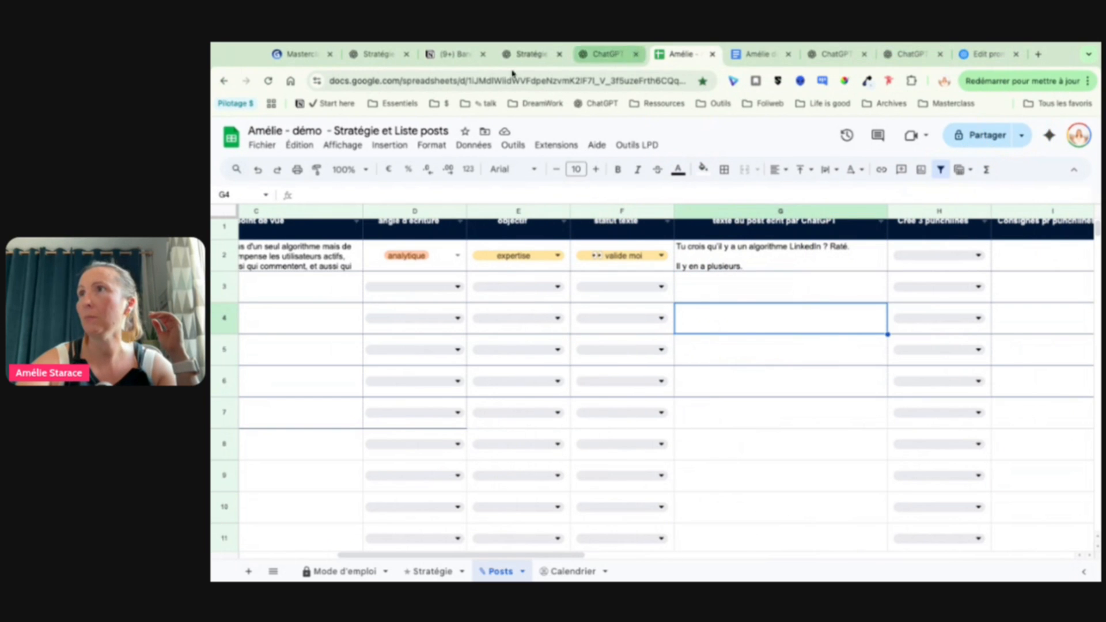
Step: Return to the enlarged Make scenario and examine its trigger, router, and the post, punchline and carousel branches
left_click(301, 56)
scroll(538, 409, "right", 2)
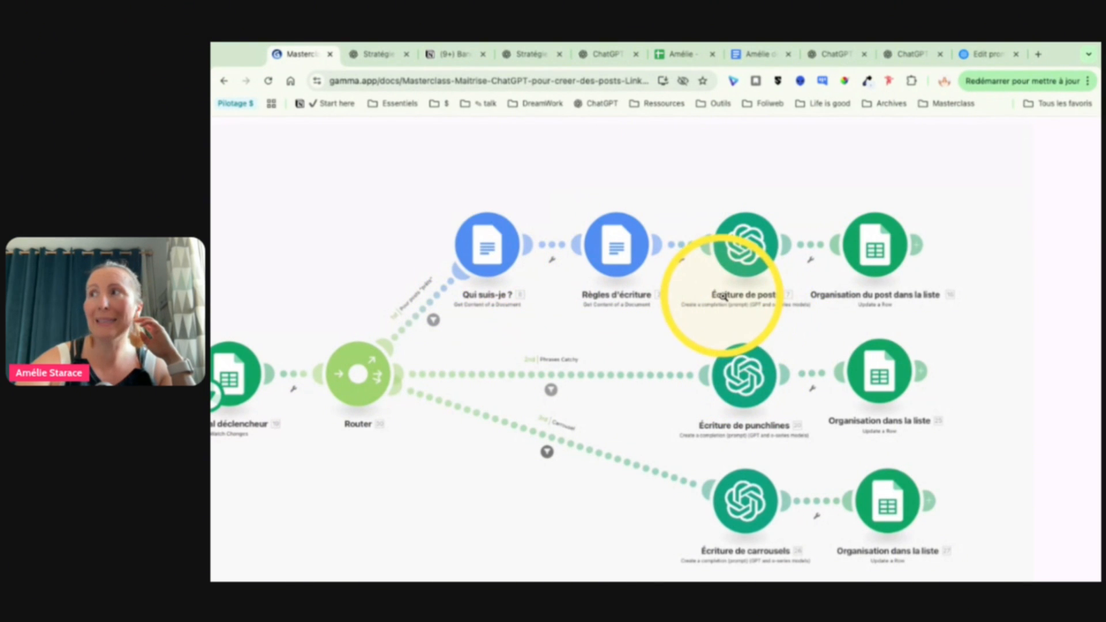
scroll(489, 254, "up", 1)
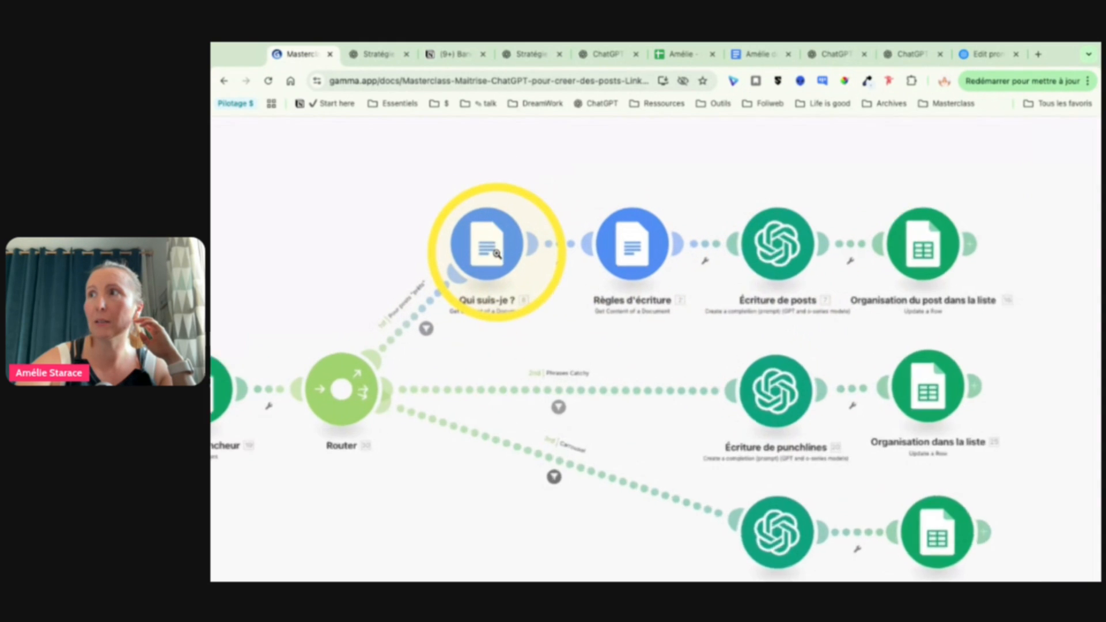
scroll(496, 254, "up", 2)
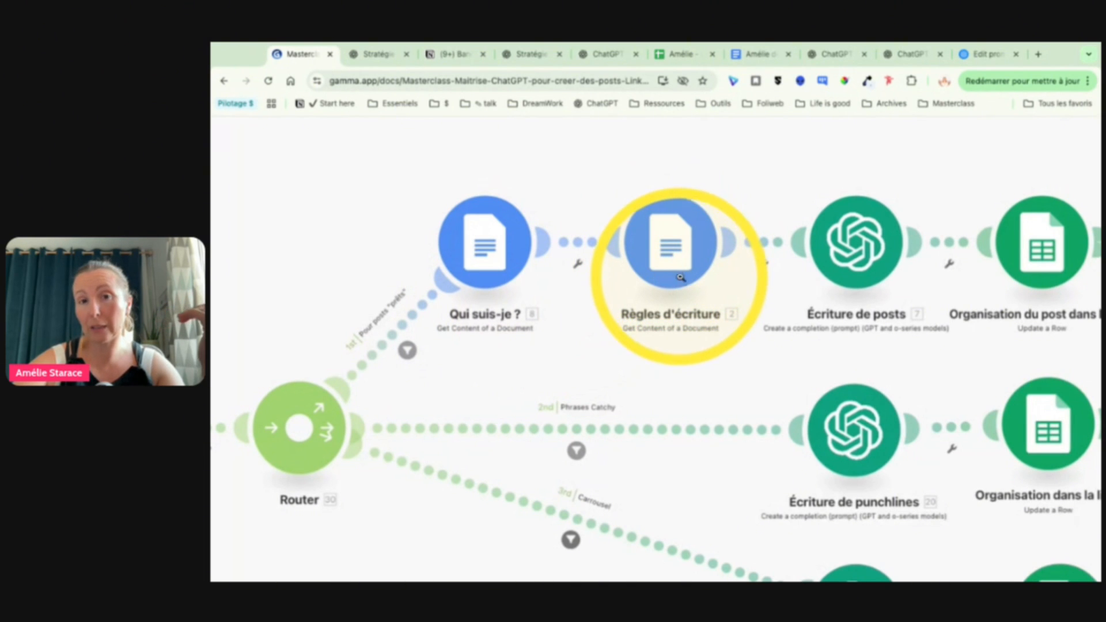
scroll(669, 259, "right", 3)
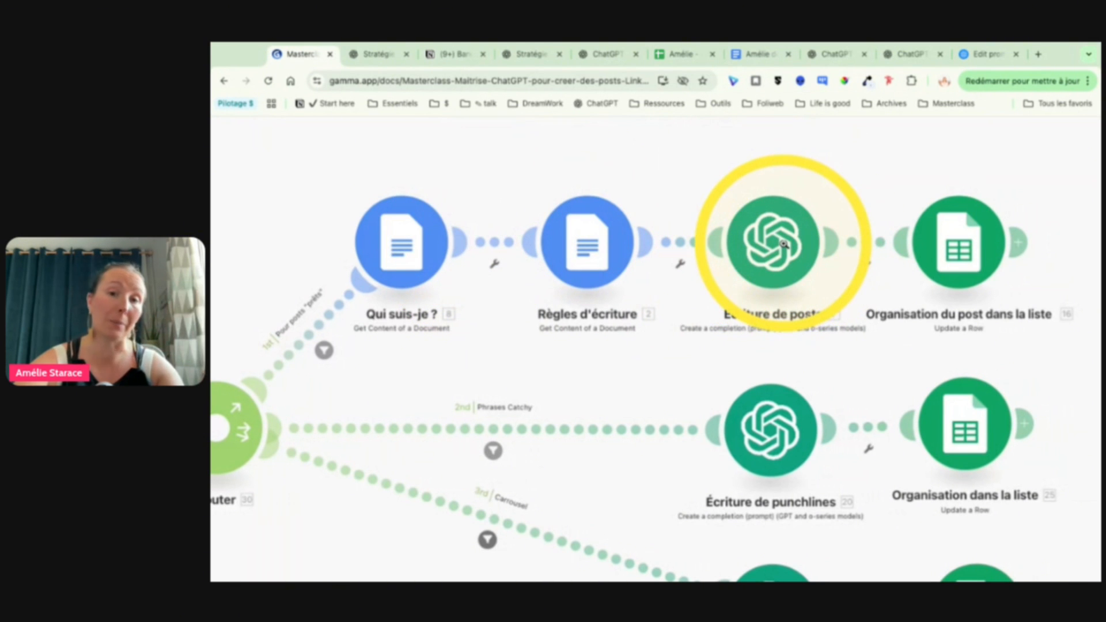
left_click_drag(784, 245, 1029, 242)
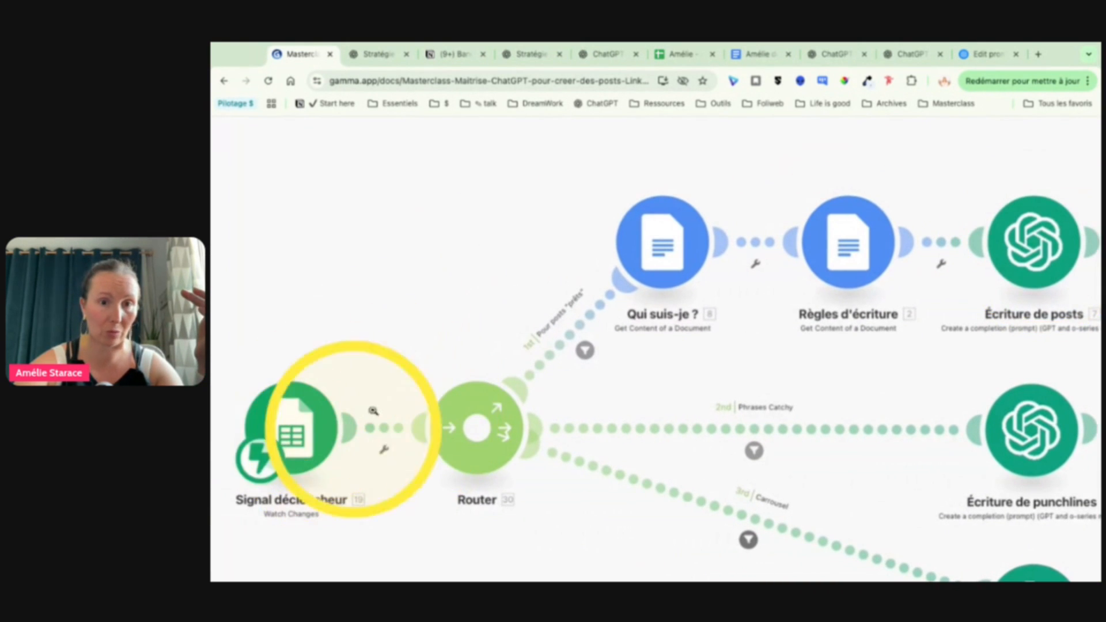
left_click_drag(655, 246, 205, 248)
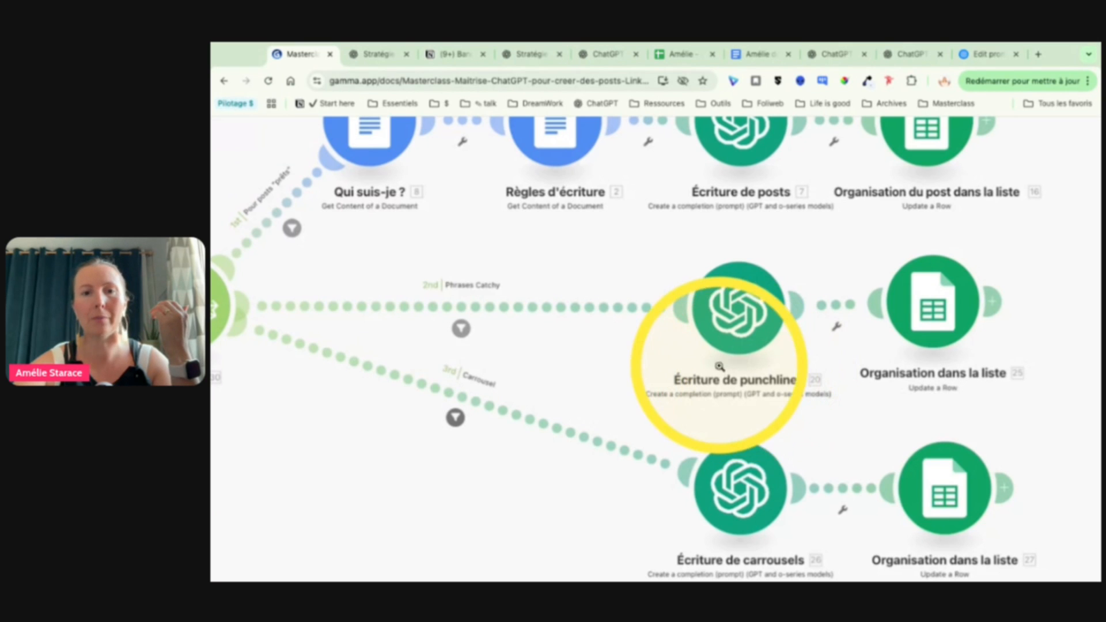
scroll(735, 340, "down", 2)
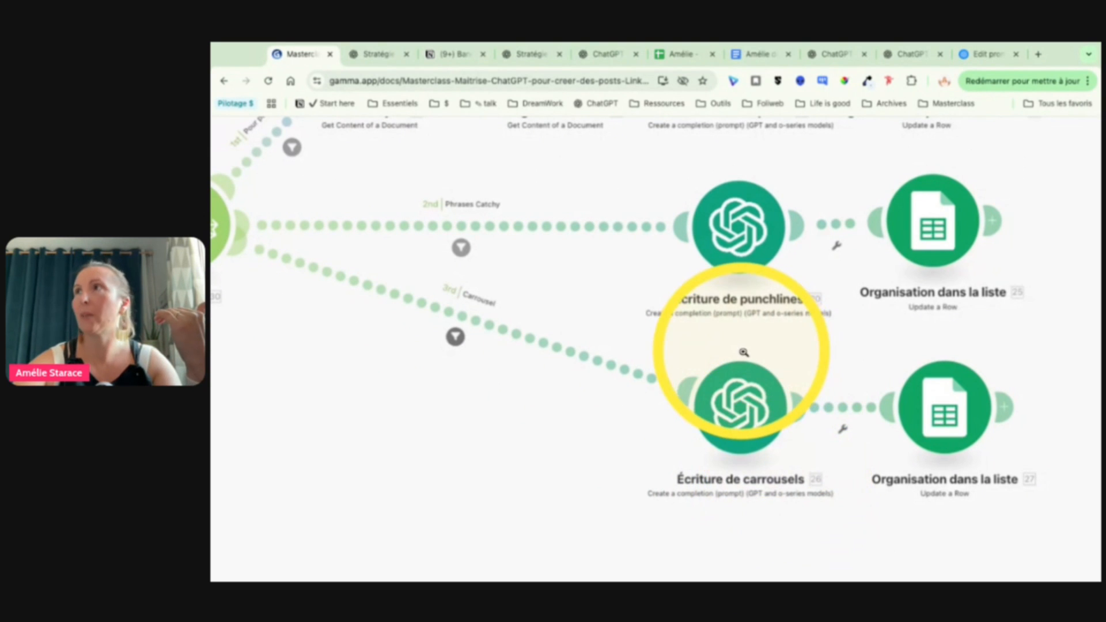
Step: In the Posts sheet, set "Crée 3 punchlines" for the row 2 post to the custom GPT option "écris 3 punchlines"
left_click(682, 53)
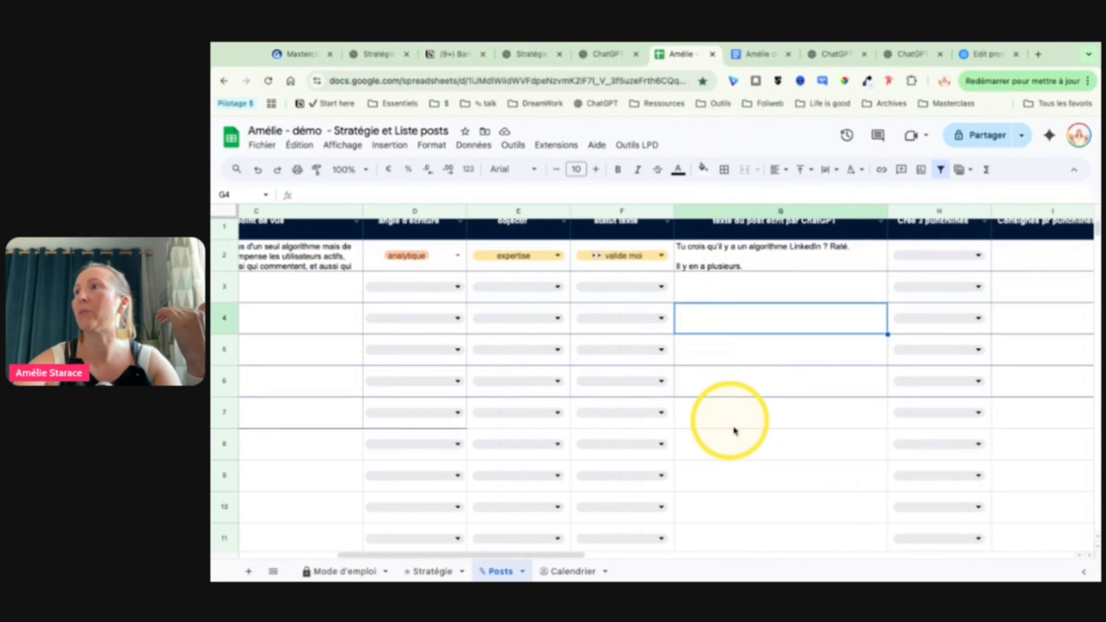
scroll(921, 290, "right", 5)
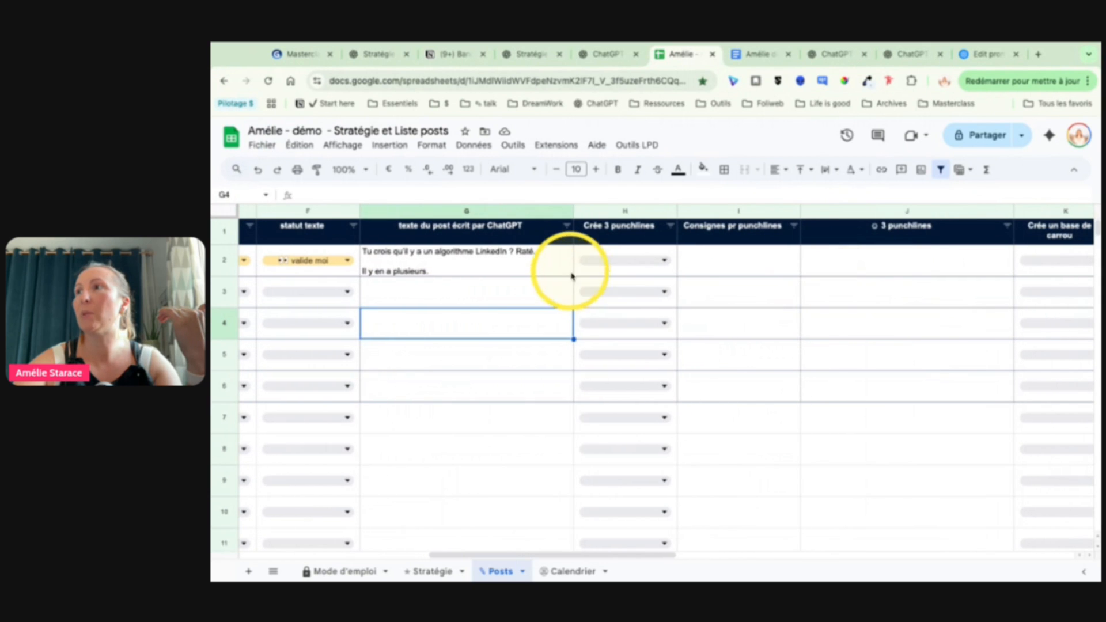
left_click(612, 266)
left_click(622, 288)
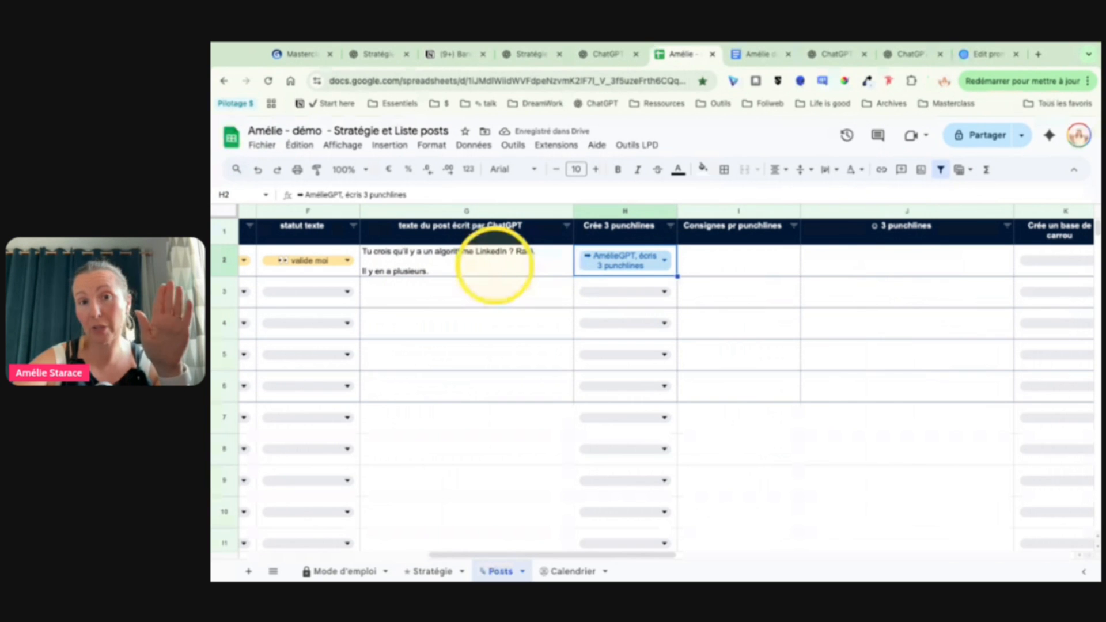
Step: Set the carousel creation status ("Crée un base de carrou") of row 2 to the custom GPT option "écris une base de carrou"
scroll(494, 265, "right", 4)
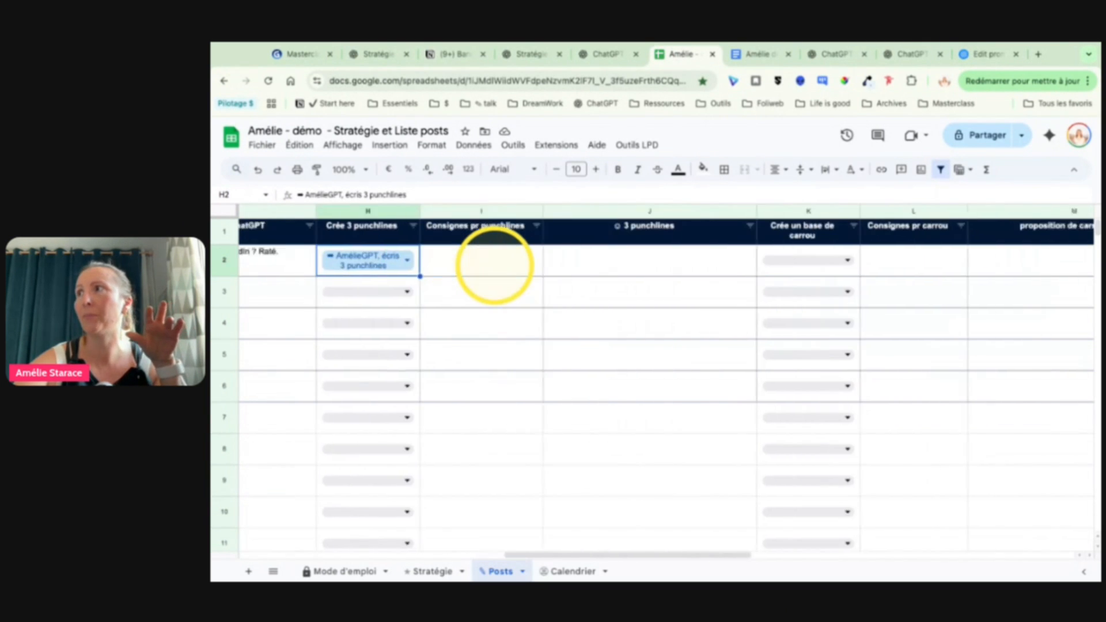
left_click(517, 266)
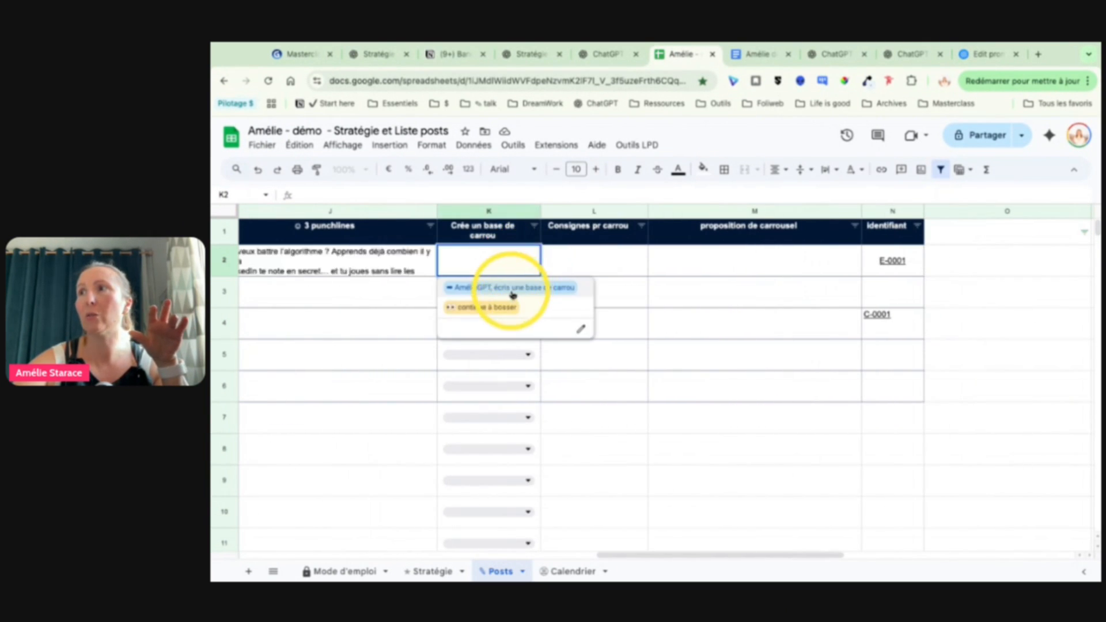
left_click(511, 288)
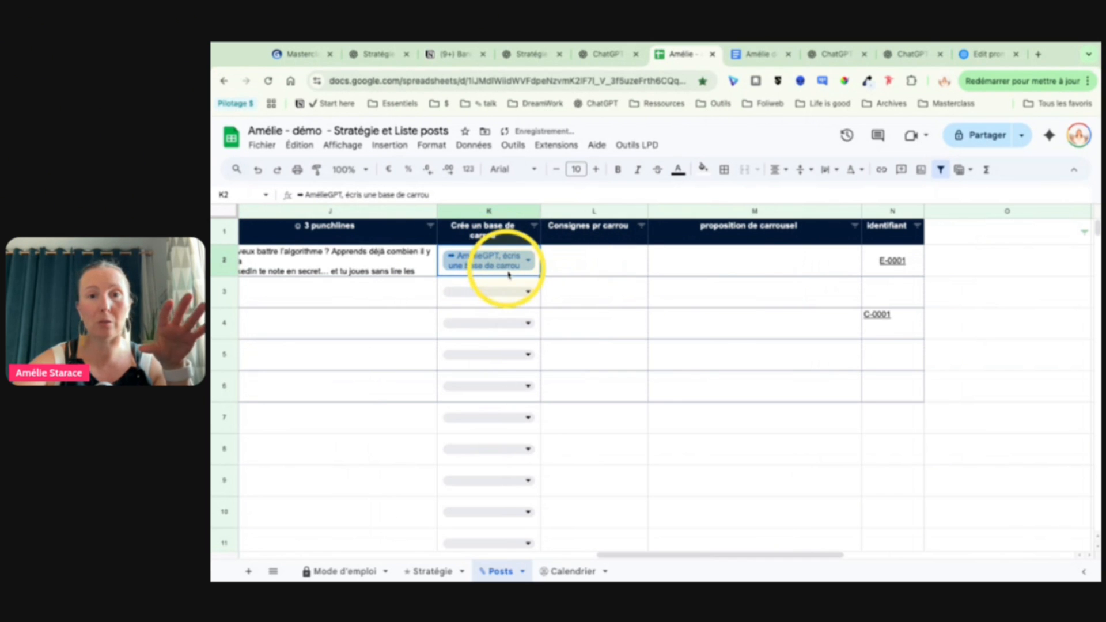
Step: Open the row 2 cell in the "3 punchlines" column, read its three lines one by one, and leave the cell
scroll(508, 274, "left", 3)
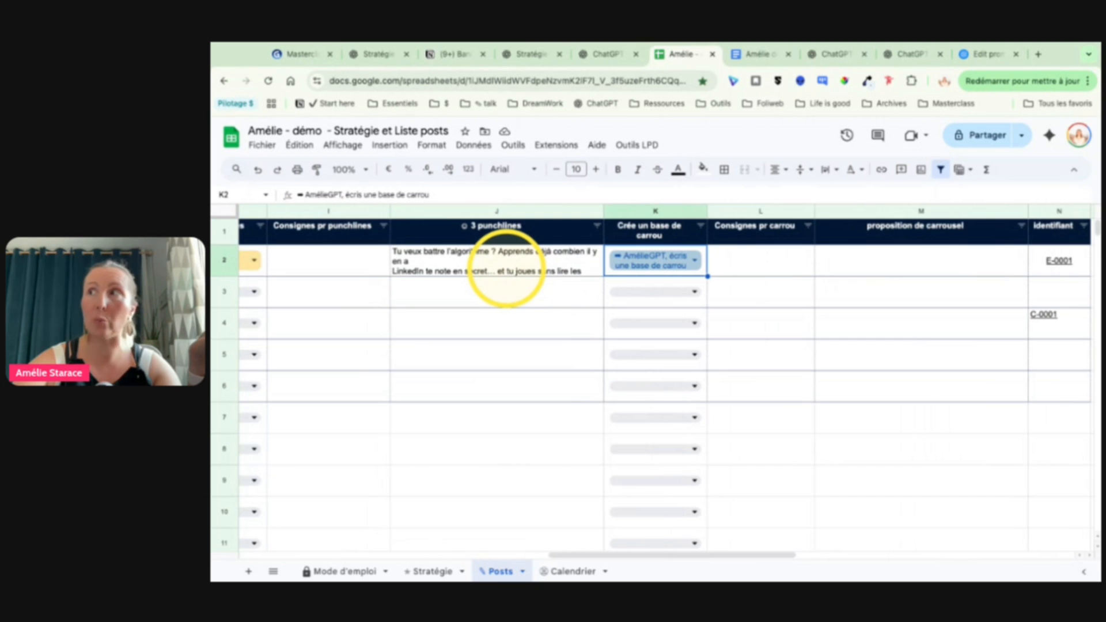
double_click(472, 262)
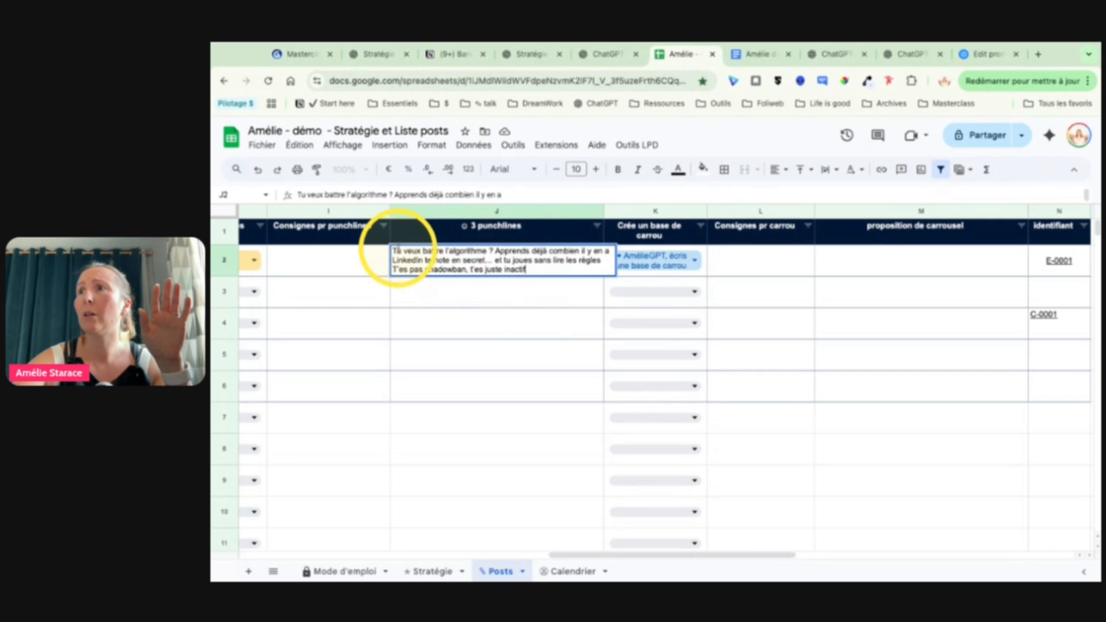
left_click_drag(393, 251, 610, 254)
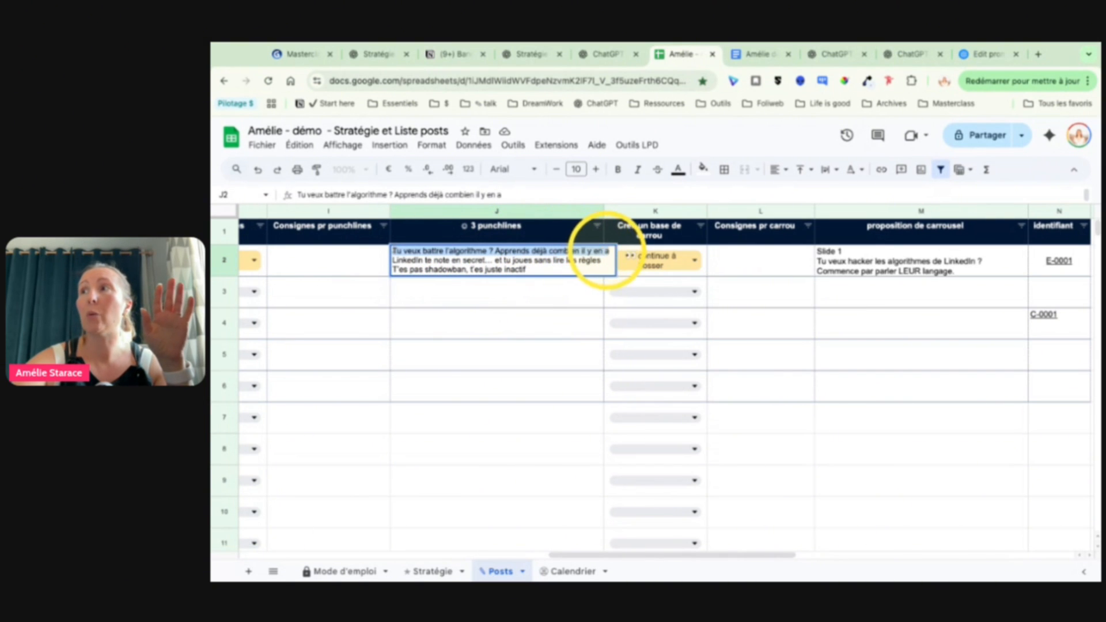
left_click_drag(393, 258, 605, 259)
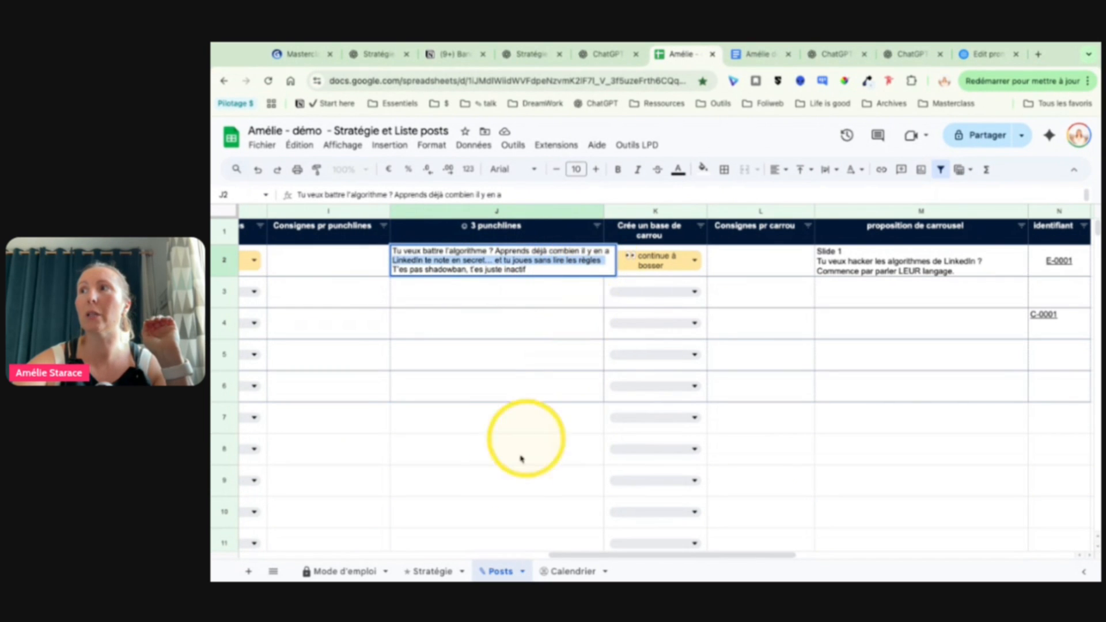
left_click_drag(394, 270, 538, 268)
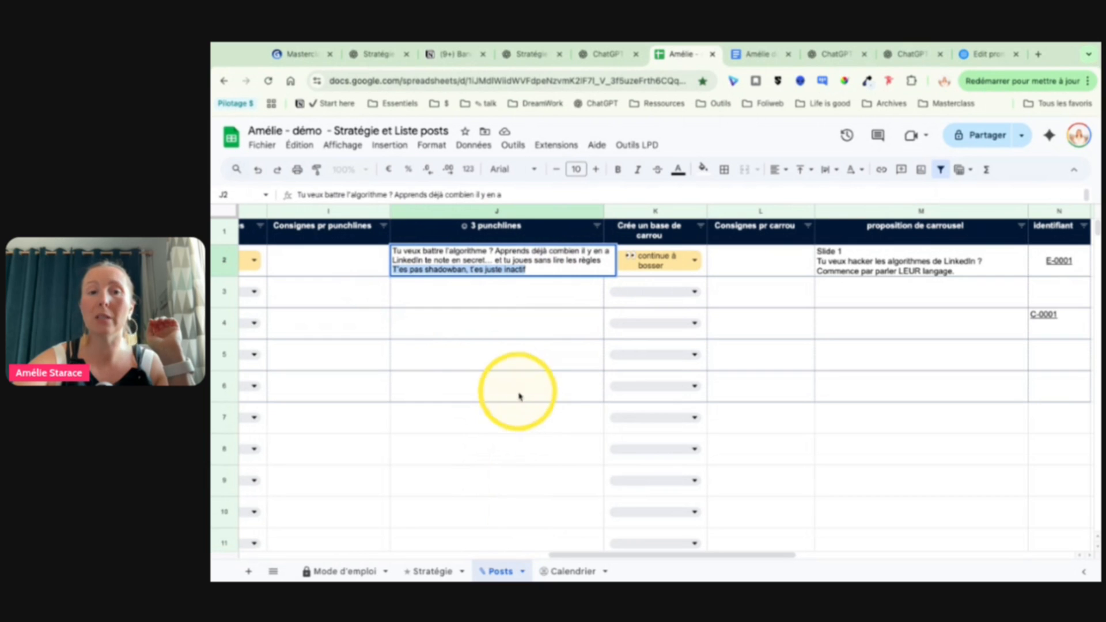
left_click(506, 363)
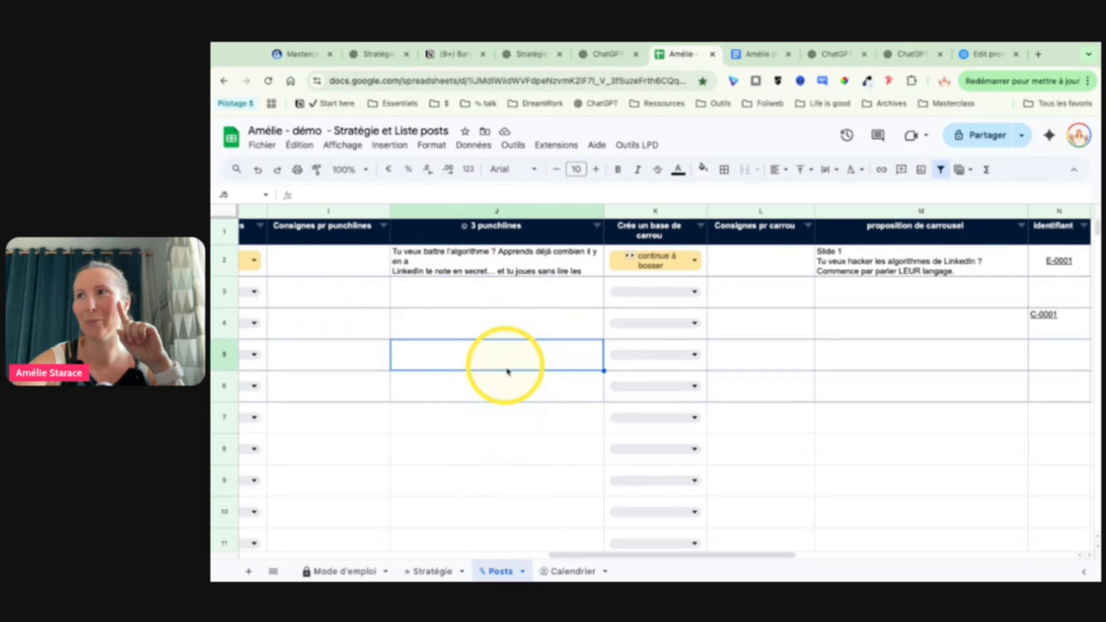
Step: Open the row 2 cell under "proposition de carrousel", read the text of slides 1 to 3, and leave the cell
scroll(541, 328, "right", 5)
scroll(543, 330, "right", 5)
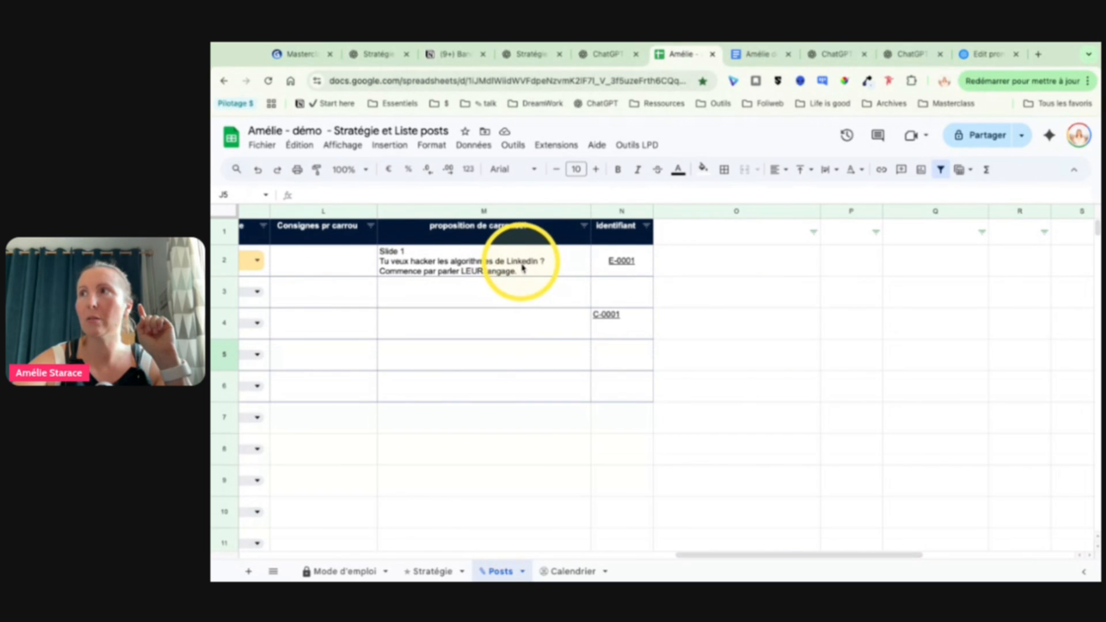
double_click(529, 266)
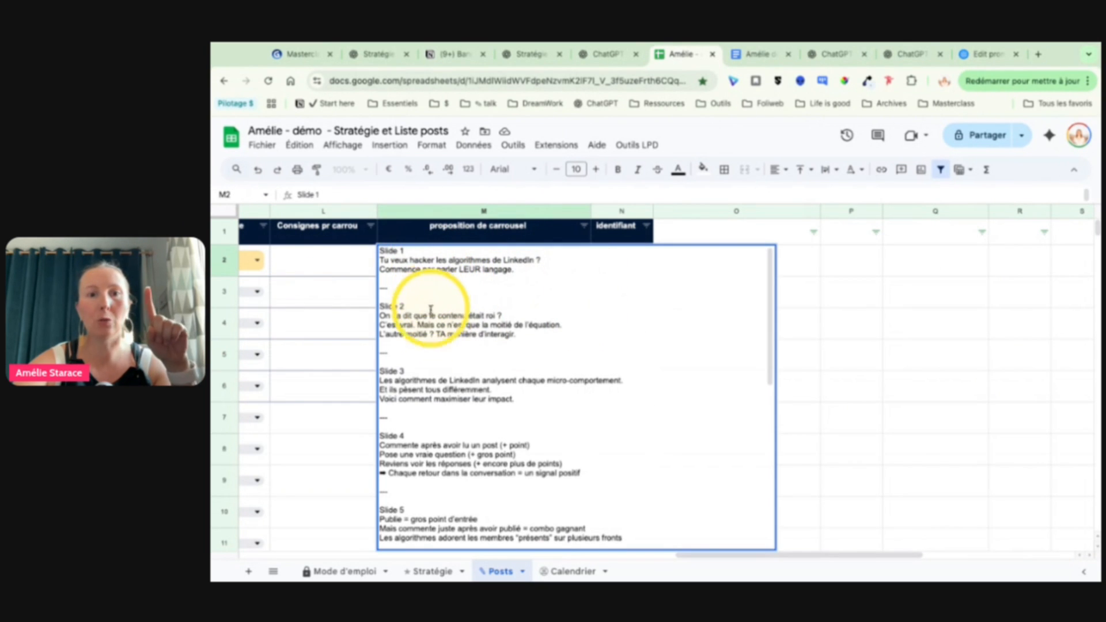
scroll(430, 294, "up", 5)
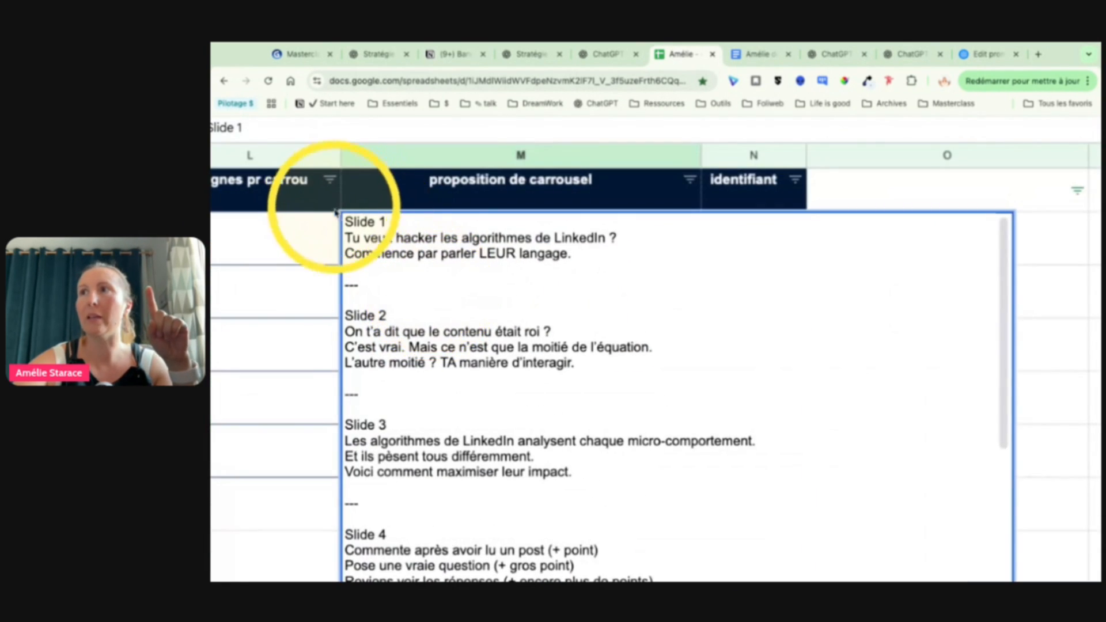
left_click_drag(346, 237, 645, 263)
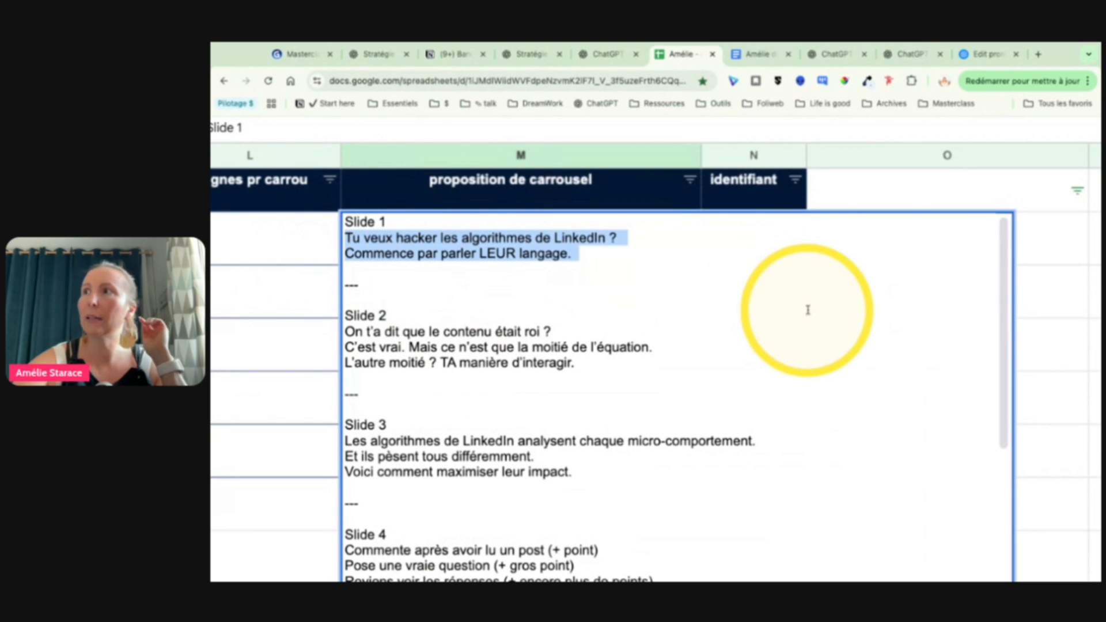
scroll(677, 316, "down", 2)
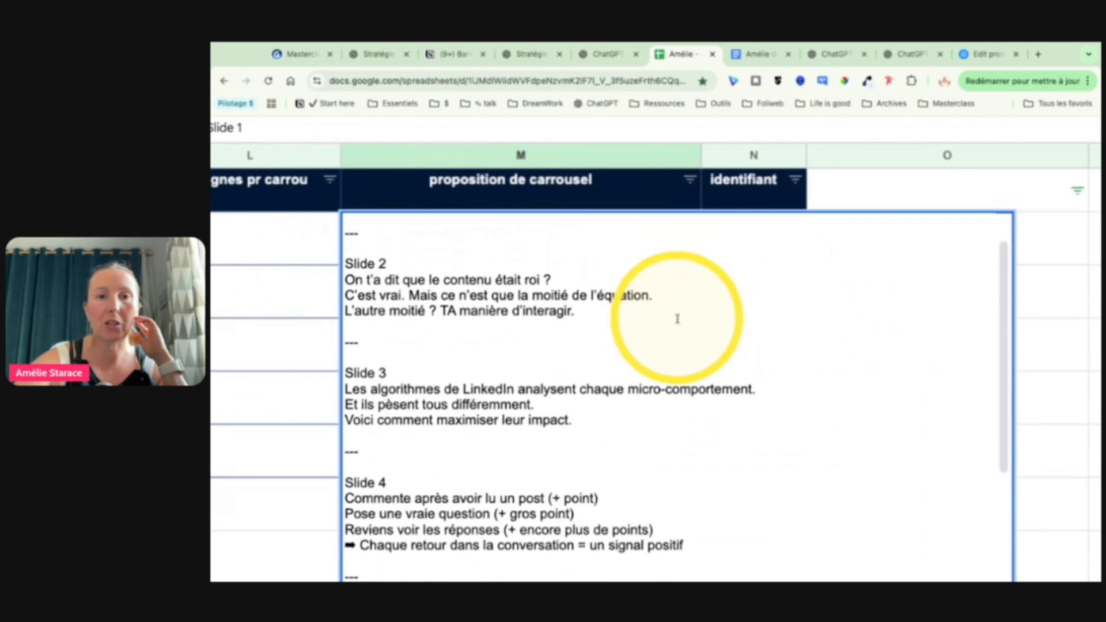
left_click_drag(390, 281, 482, 321)
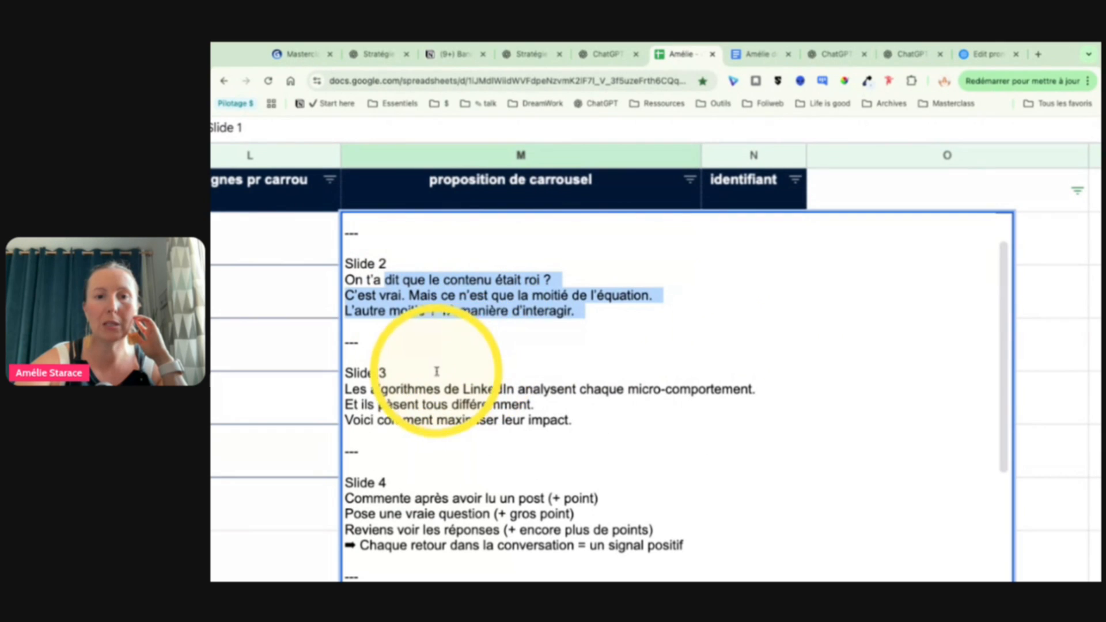
left_click_drag(444, 373, 524, 429)
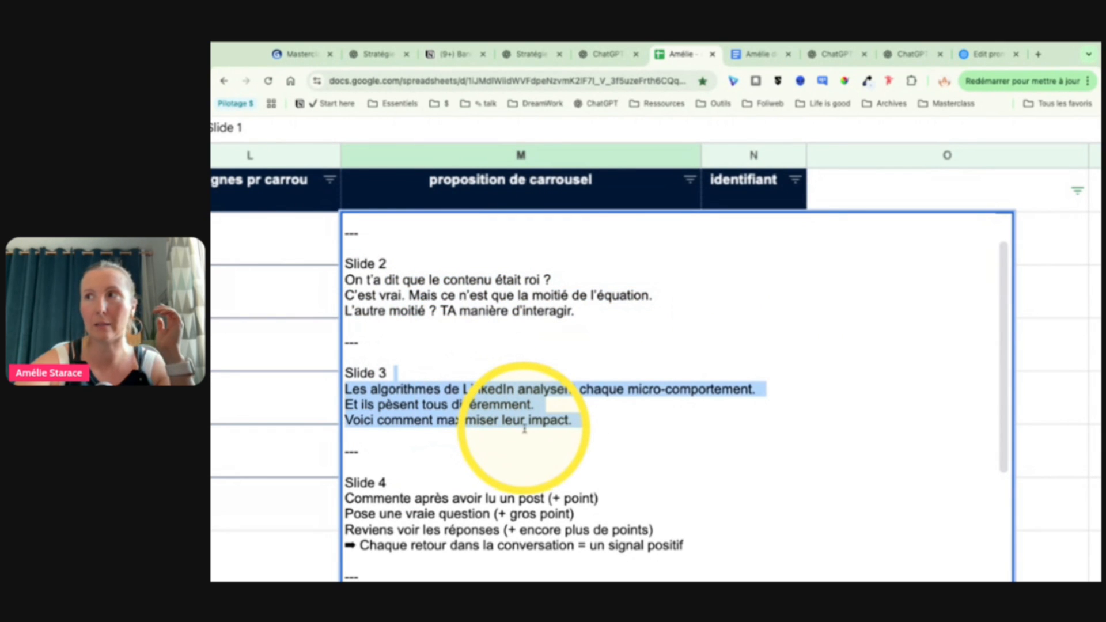
left_click(276, 345)
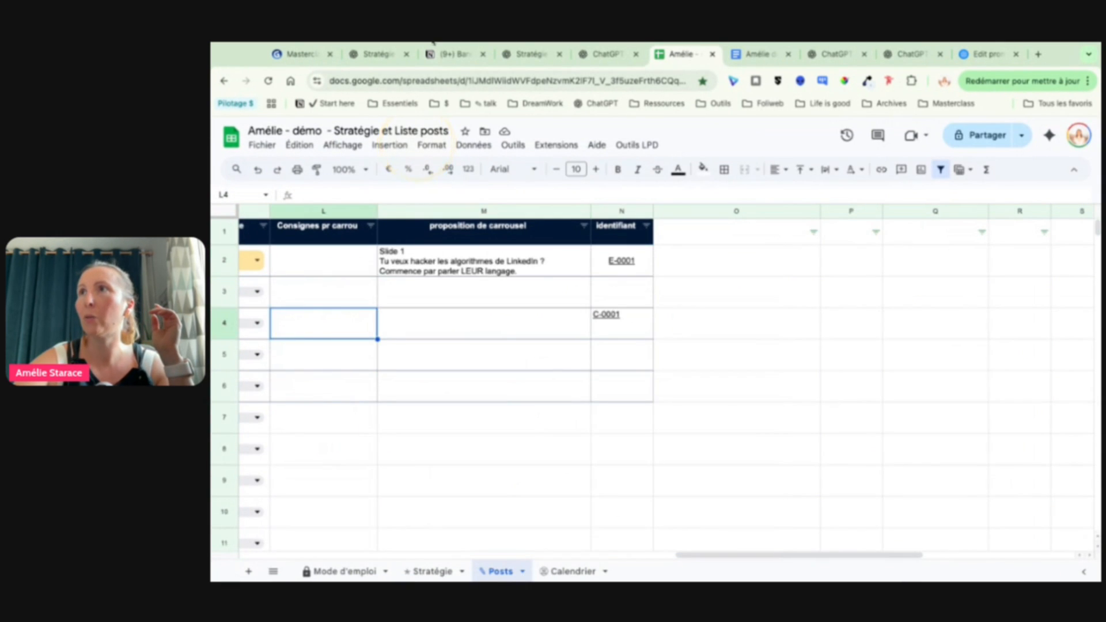
Step: Switch to the Gamma presentation and advance to the slide "Avec LinkedIn Power, Jinx et Ekko : 1 scénario enrichi"
left_click(300, 53)
left_click(733, 425)
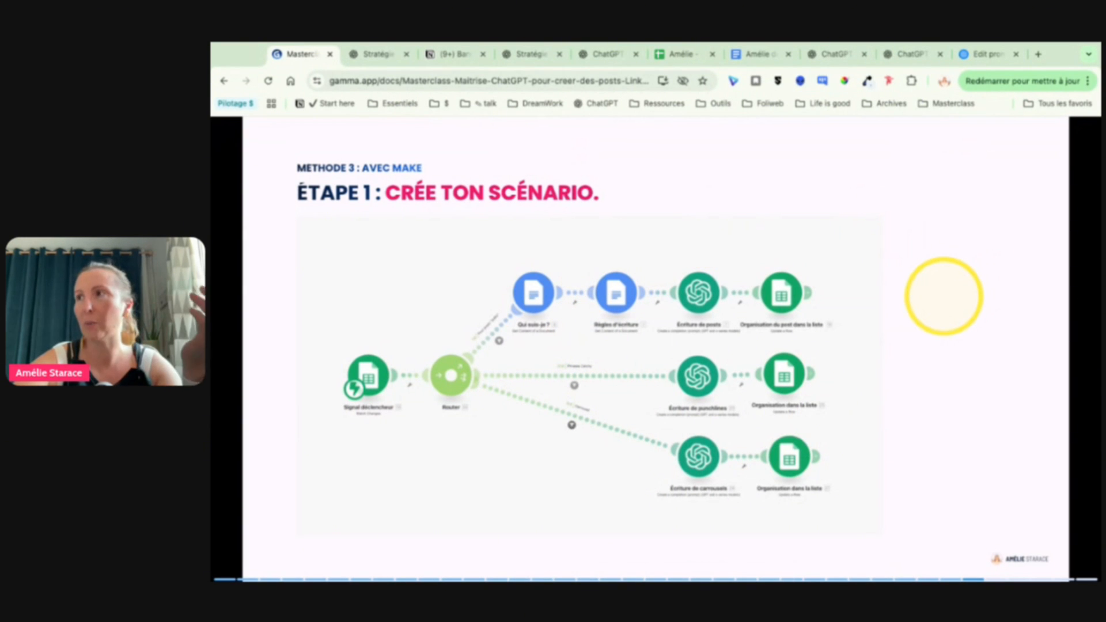
key("Right")
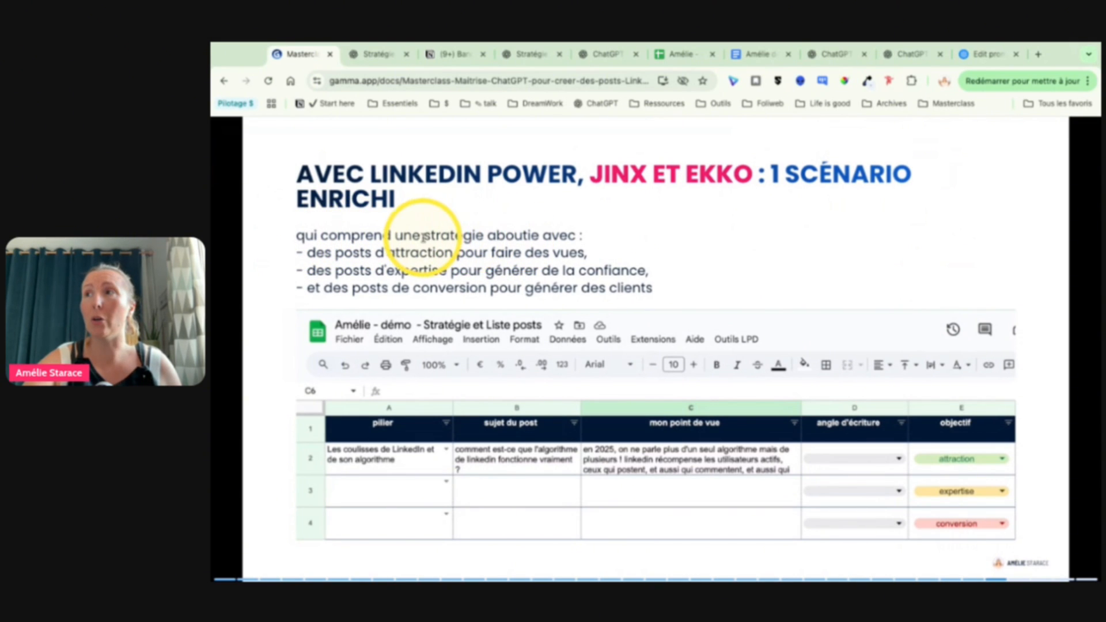
Step: Highlight in turn "stratégie aboutie", "posts d'attraction", "posts d'expertise" and "posts de conversion pour générer des clients" on the slide
left_click_drag(425, 236, 541, 236)
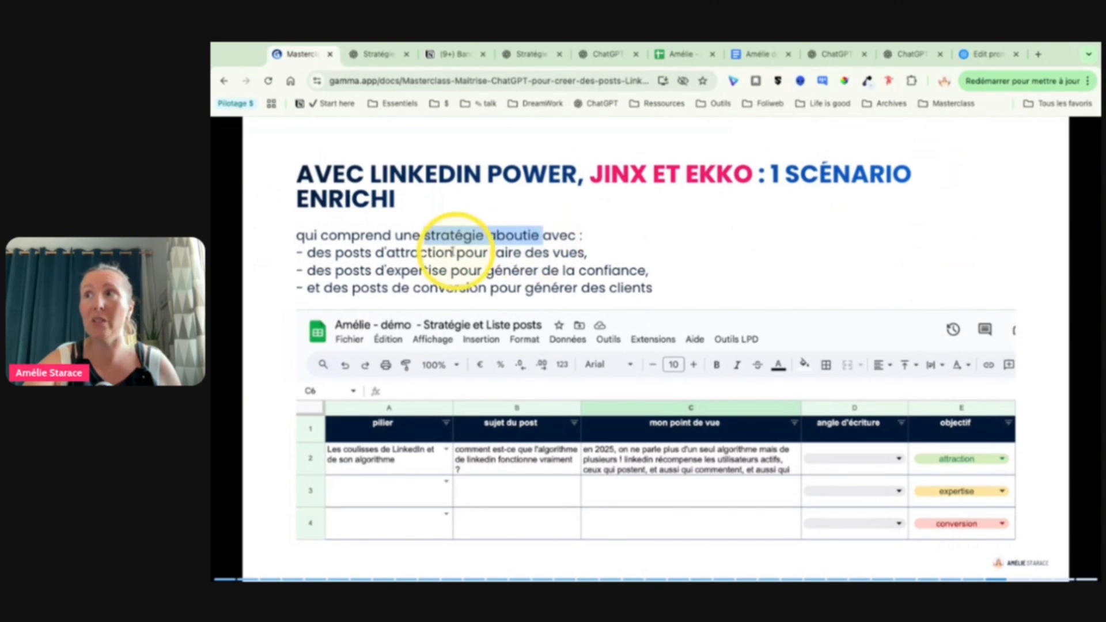
left_click_drag(344, 253, 465, 254)
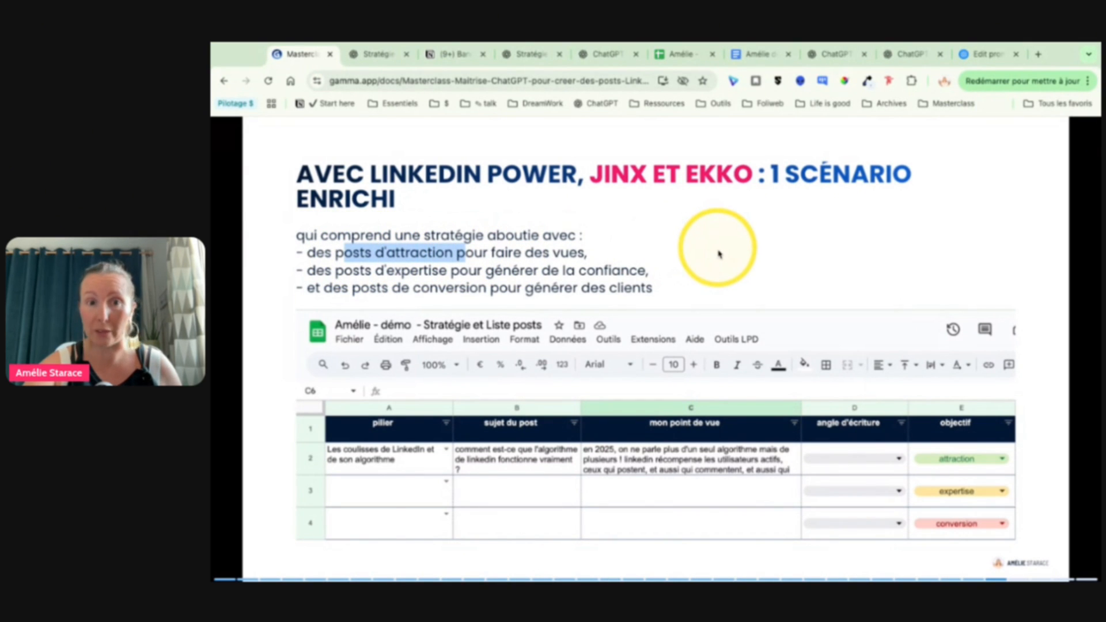
left_click_drag(335, 271, 476, 271)
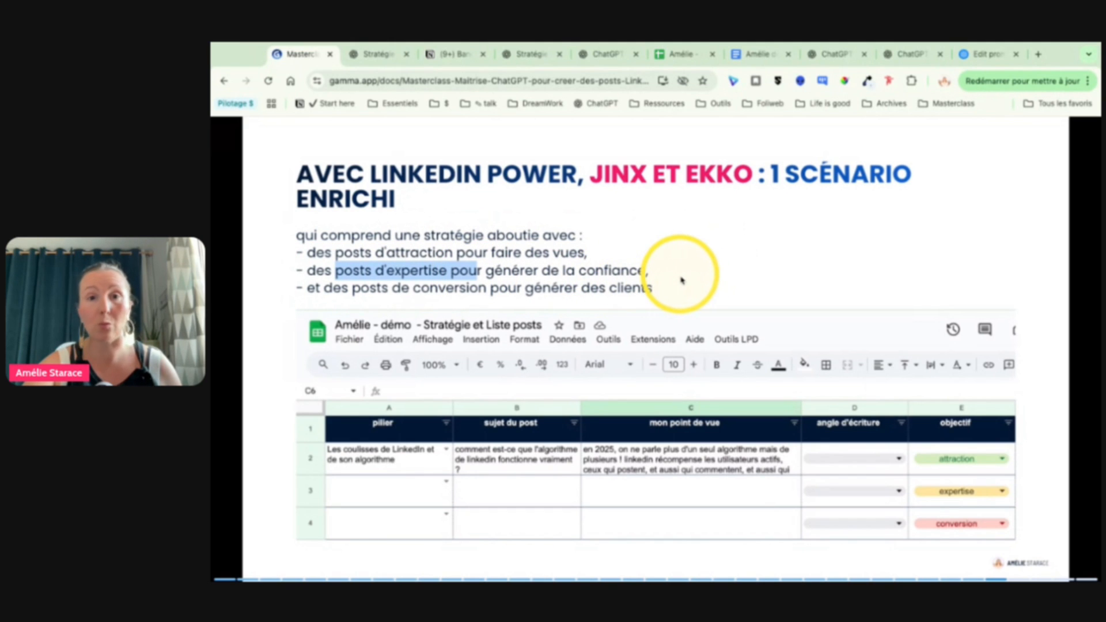
left_click_drag(360, 288, 662, 293)
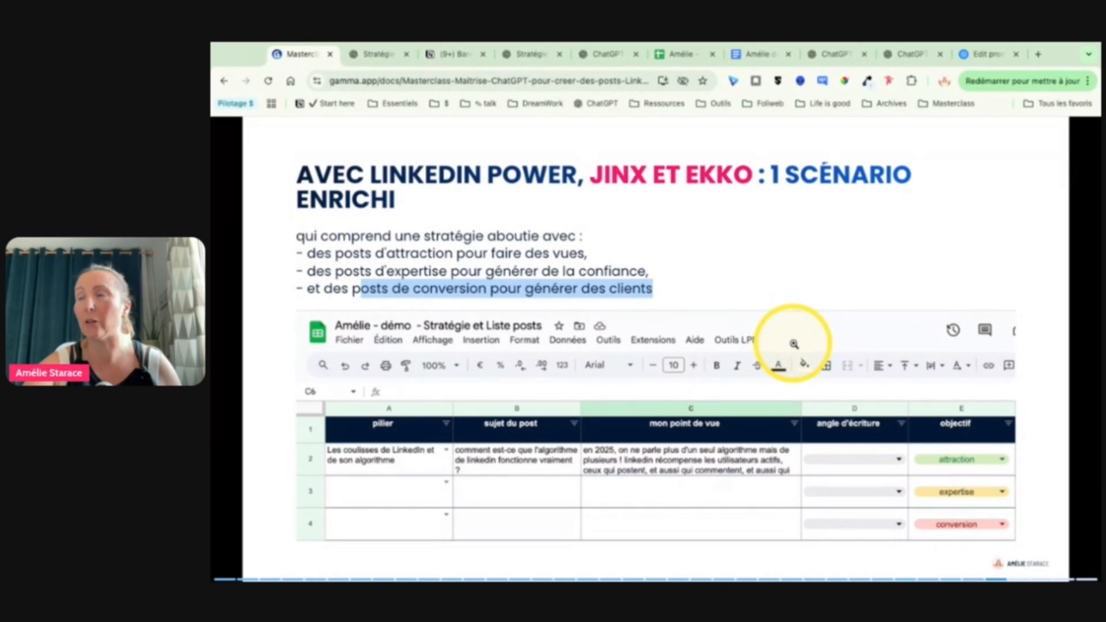
Step: Return to the Google Sheets post list and set the row 3 "pilier" to "La charge mentale des experts invisibles"
left_click(682, 54)
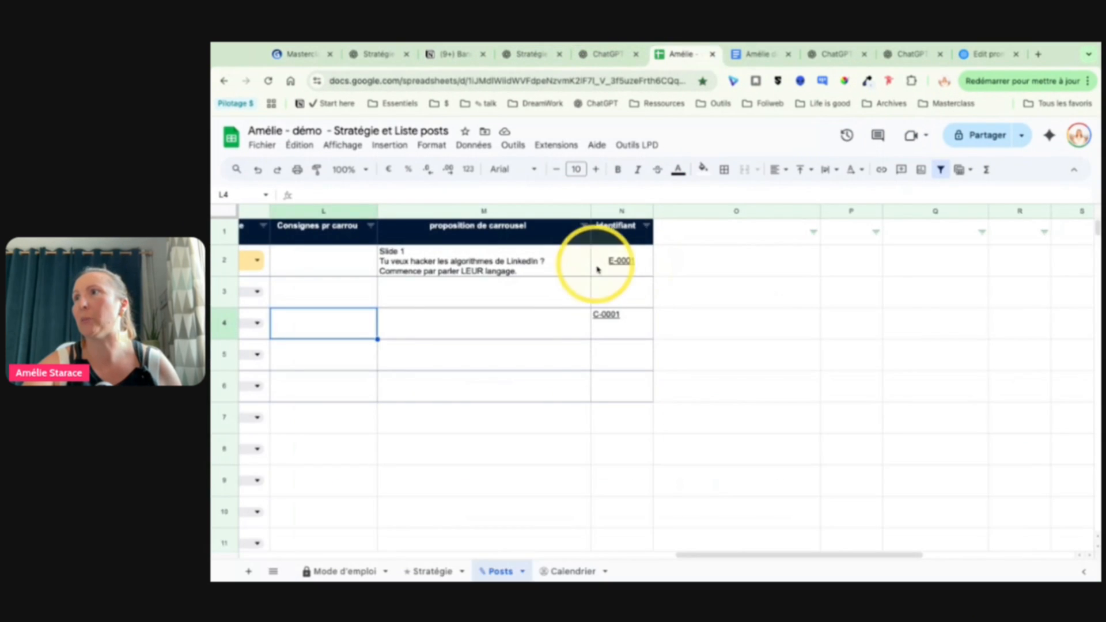
scroll(598, 269, "left", 5)
scroll(597, 269, "left", 4)
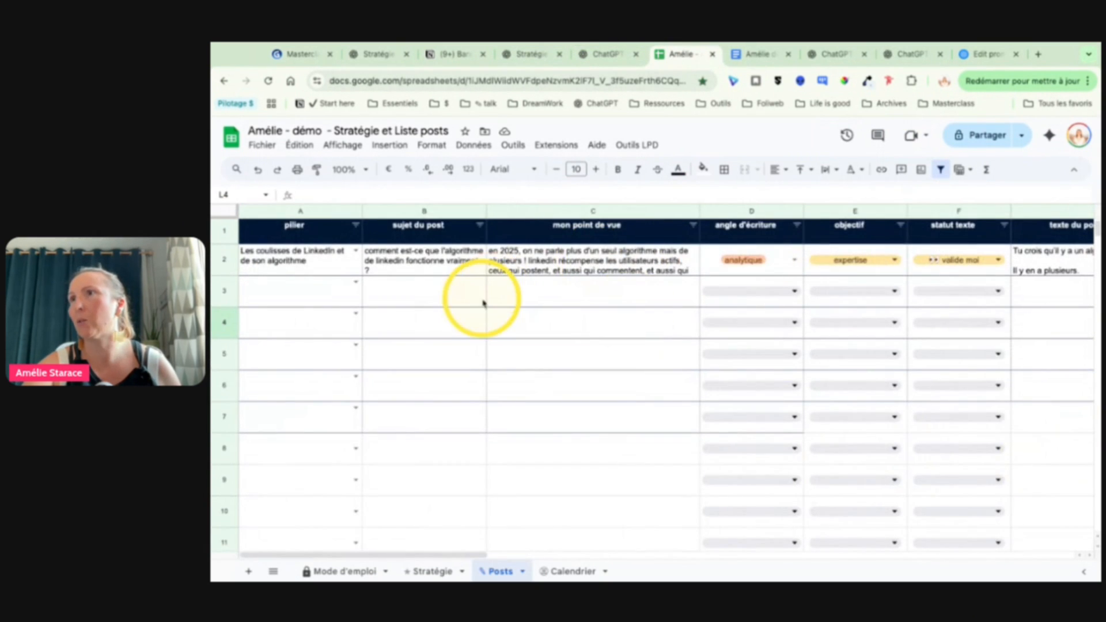
left_click(356, 283)
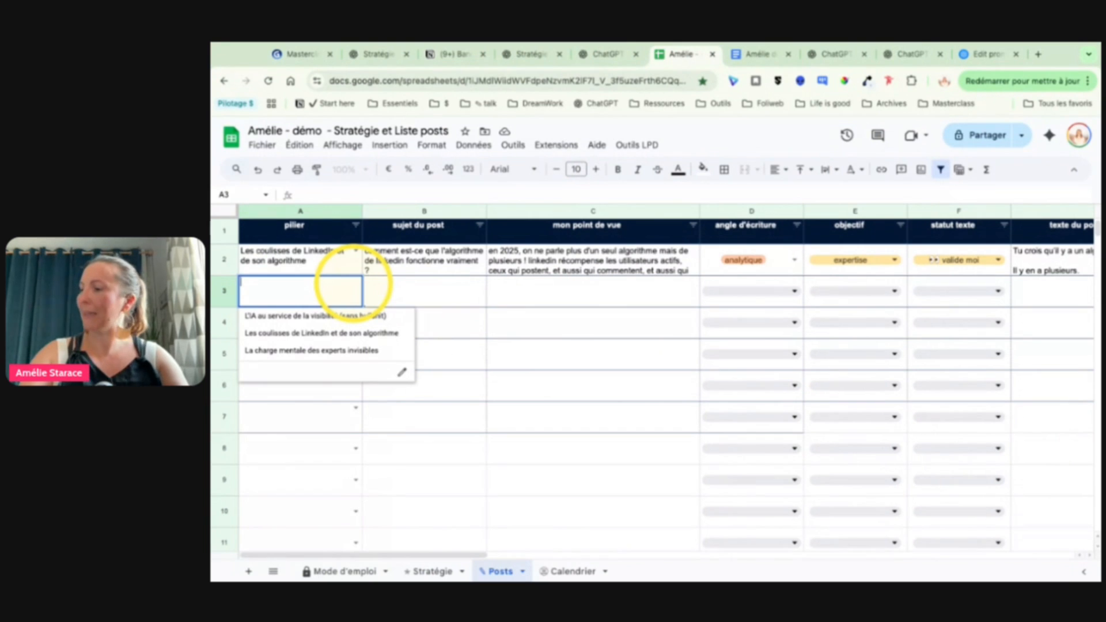
left_click(314, 351)
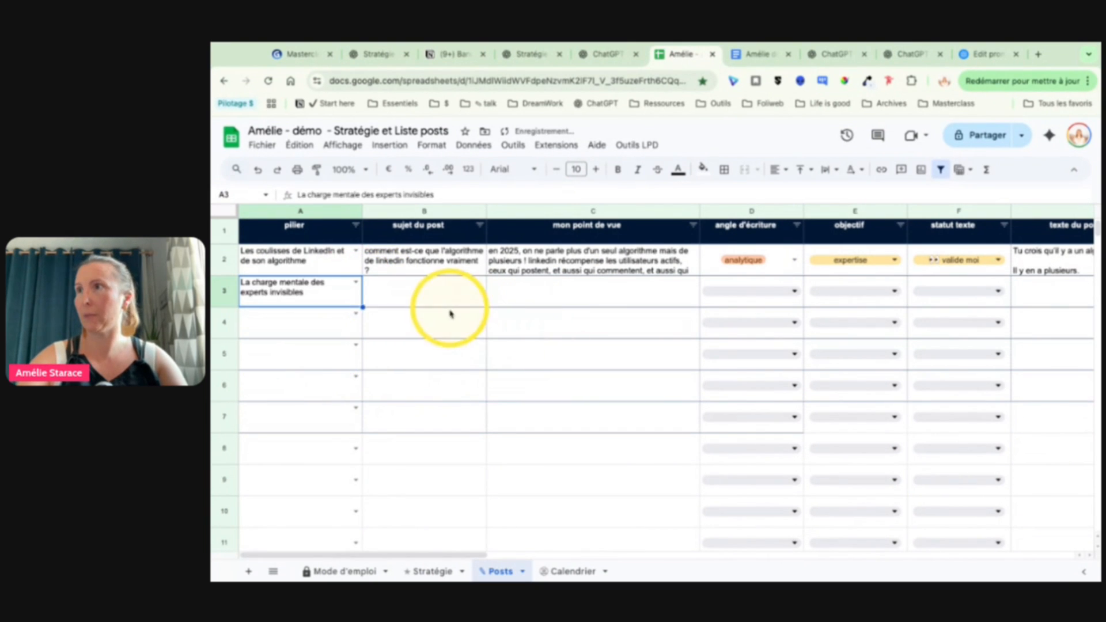
Step: In row 3, enter the post subject "j'en ai marre de mef aire insulter à chauqe fois que je dis que j'utilise chatgpt pouré cire mes posts"
left_click(455, 307)
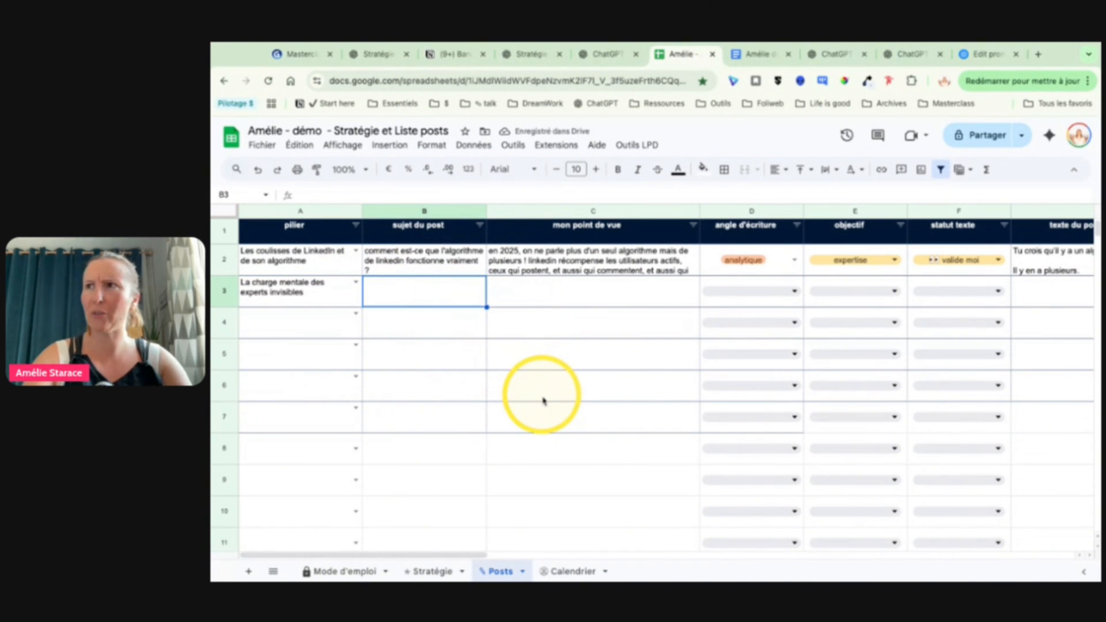
type("j'en ai ma")
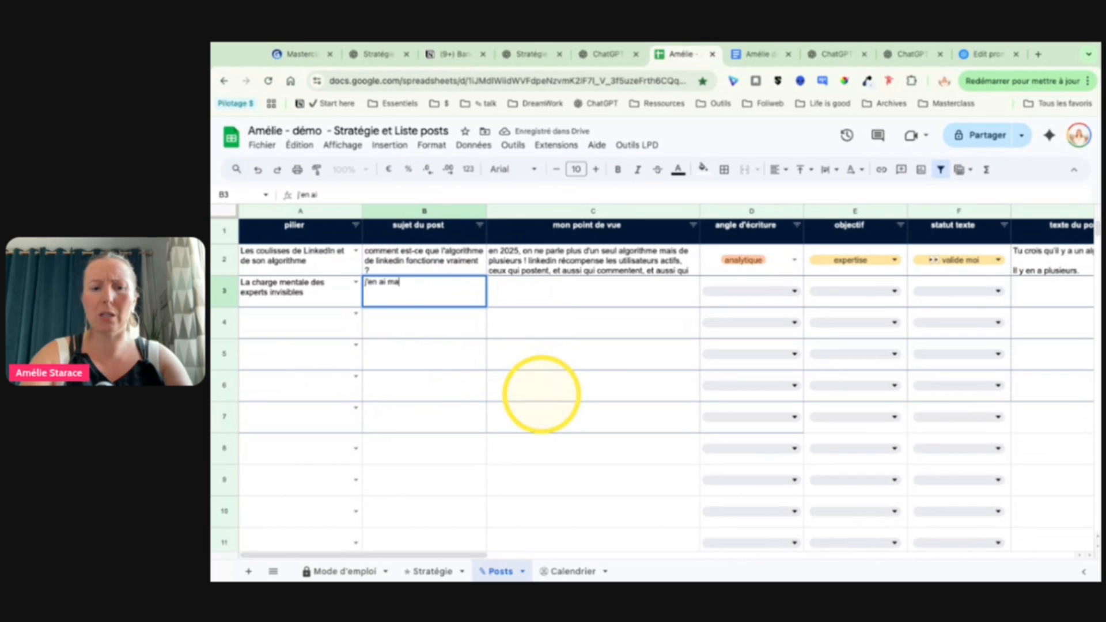
type("rre de mef aire insu")
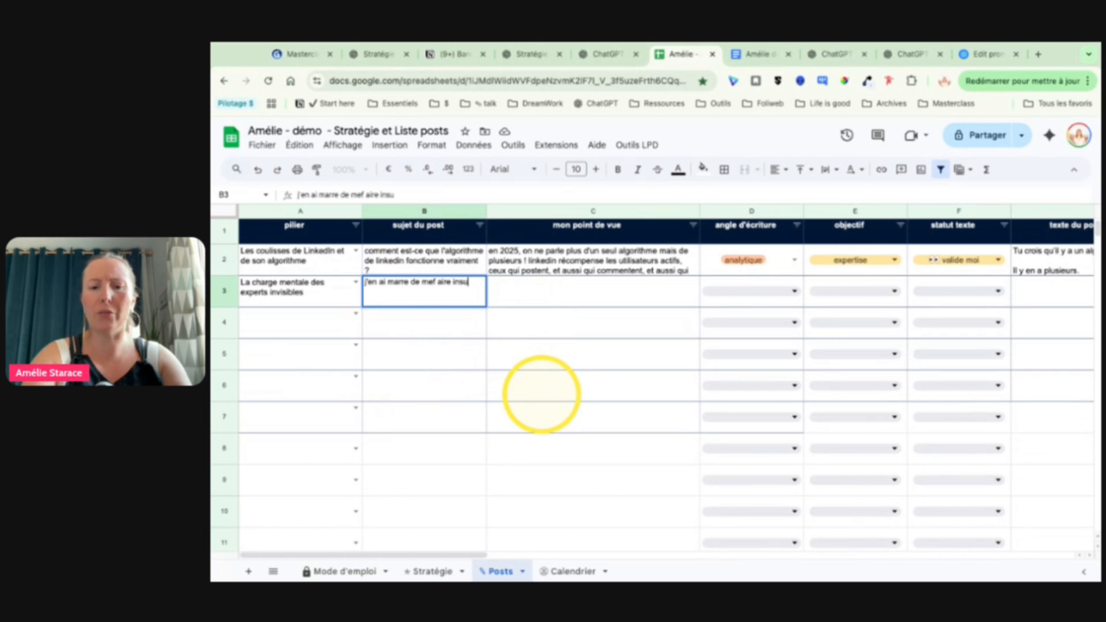
type("lter à chauqe")
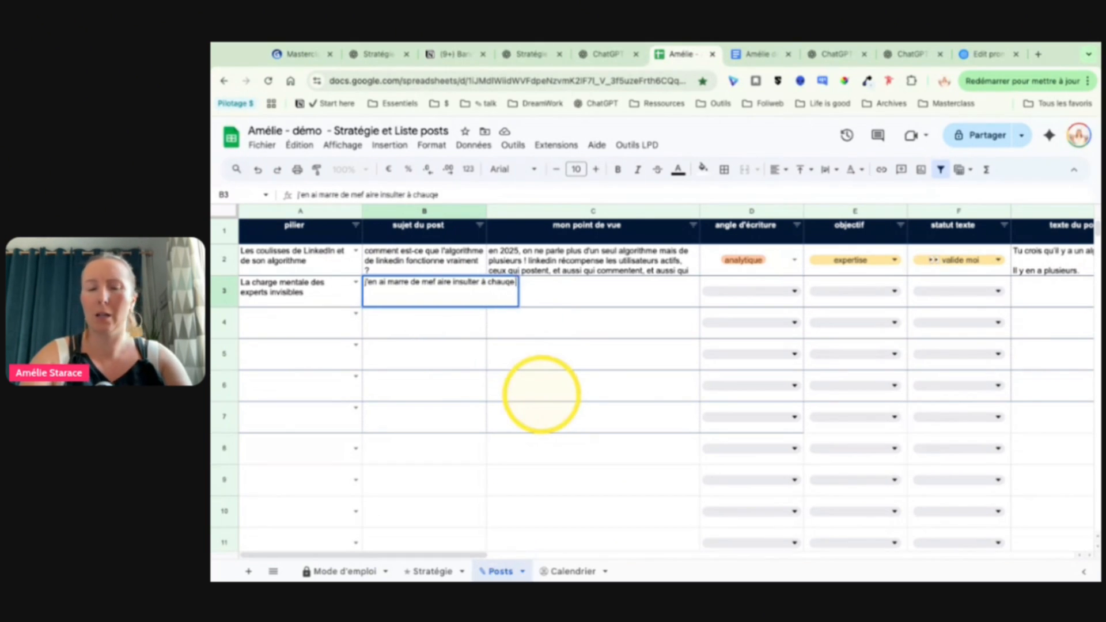
type(" fois que je dis que j")
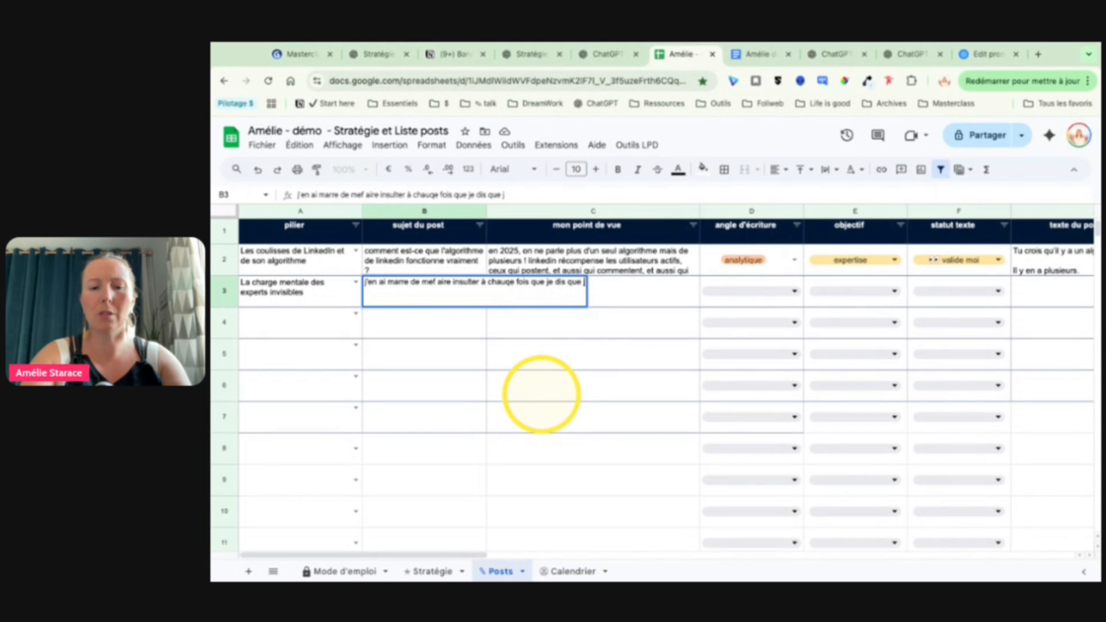
type("'utilise chatgp")
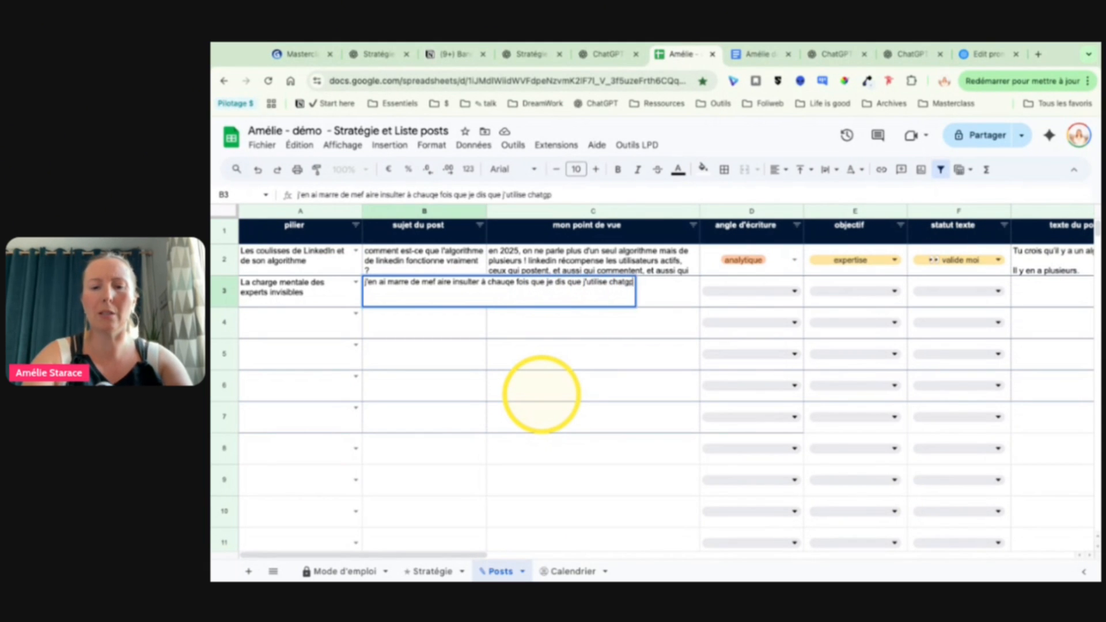
type("t pouré cire mes posts")
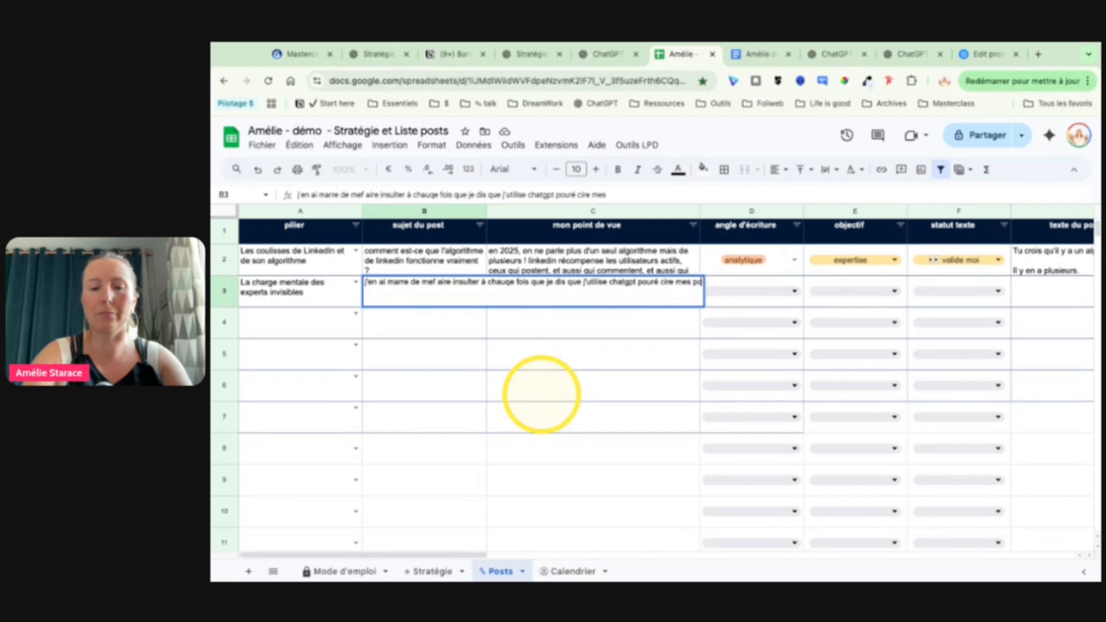
Step: Correct the end of the row 3 post subject to read "pour écrire mes posts" and leave the cell
left_click(655, 283)
key("Right")
key("Right")
key("BackSpace")
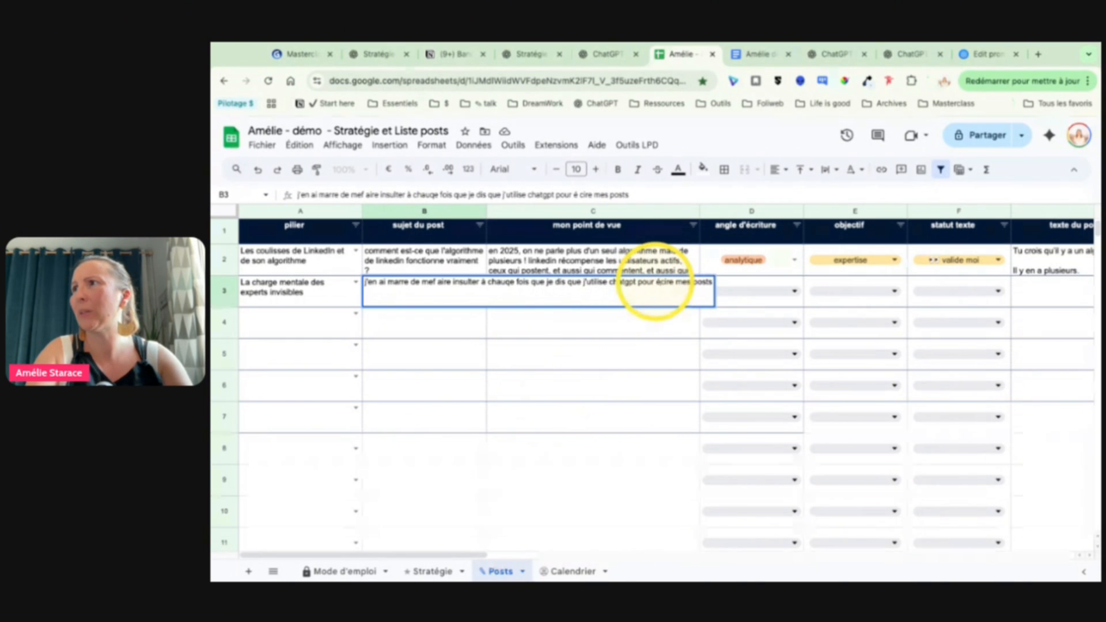
key("Right")
type("r")
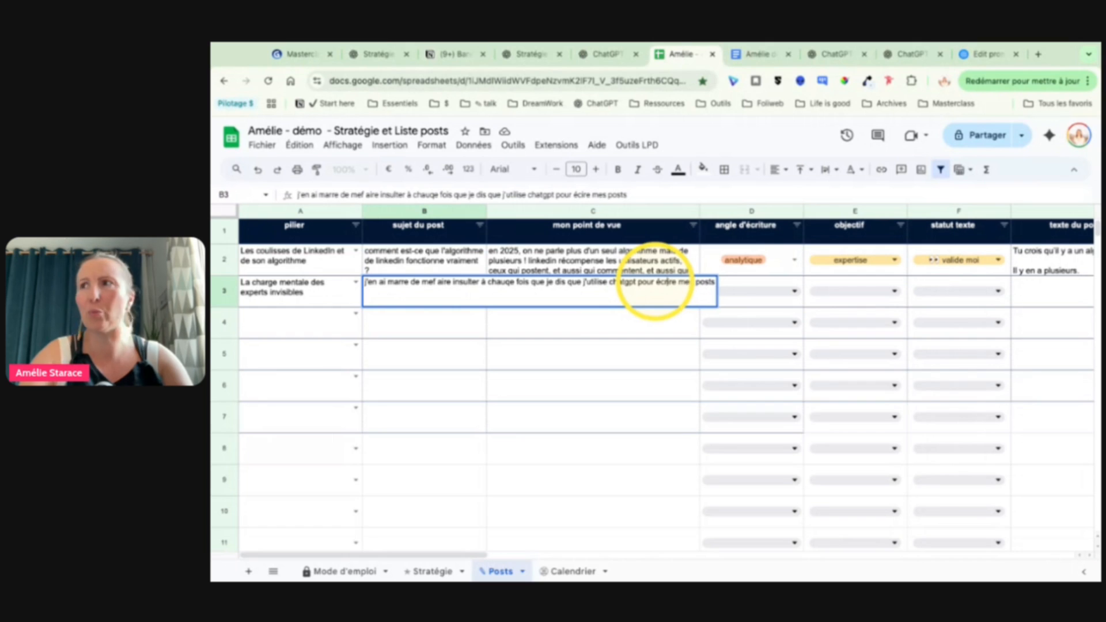
left_click(462, 358)
Step: Begin the row 3 "mon point de vue" text with "ma charge mentale explose et c'est souvent le bordel dans me tête,"
double_click(547, 301)
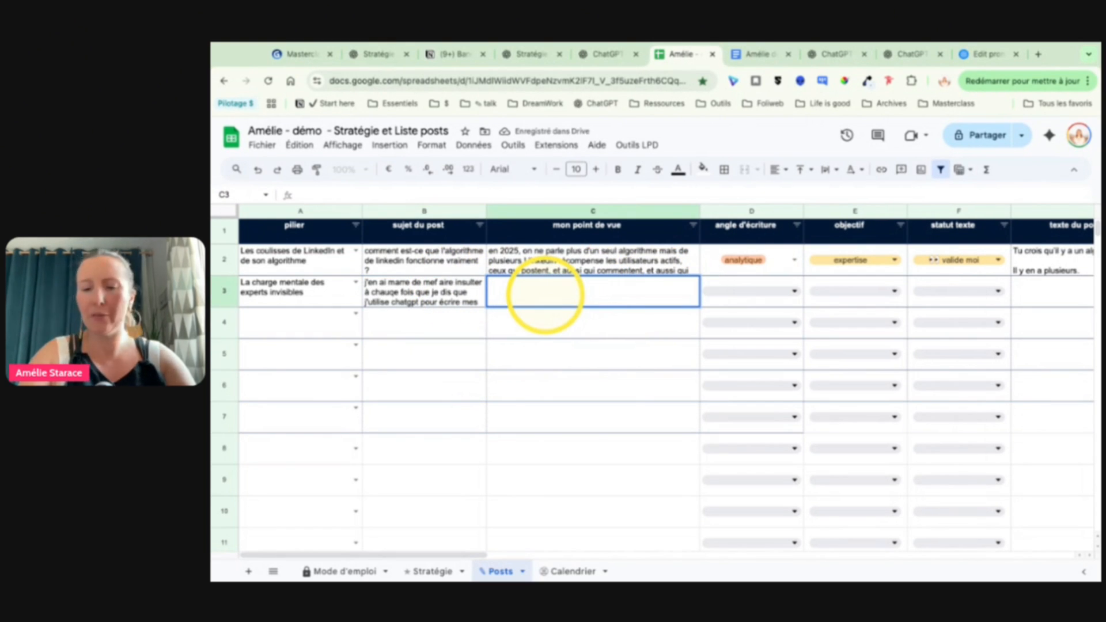
type("ma charge mentale")
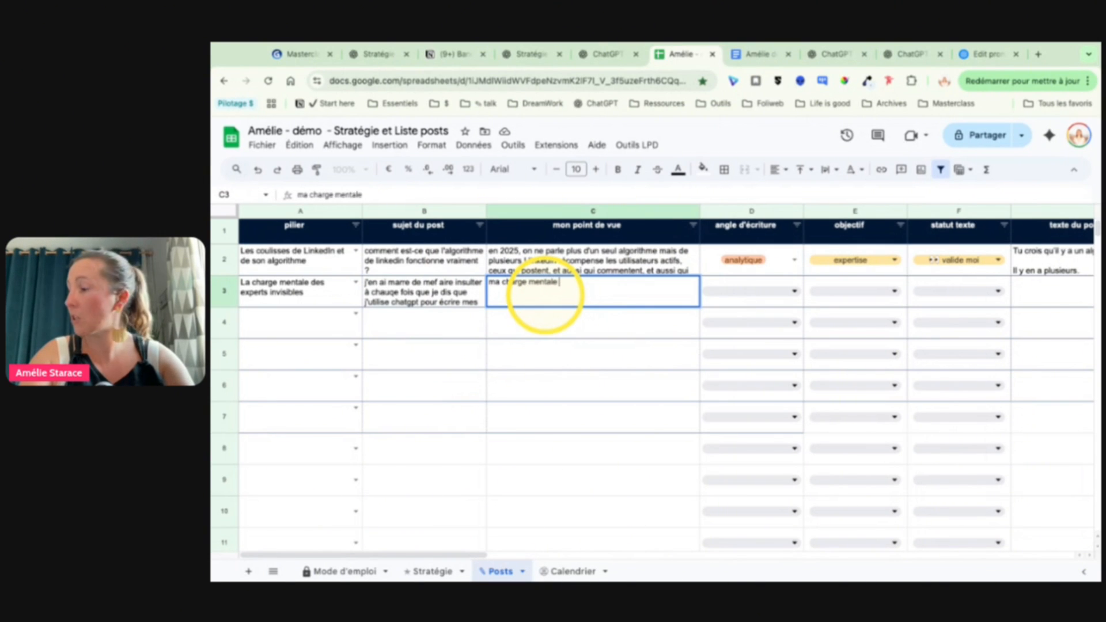
type(" explose")
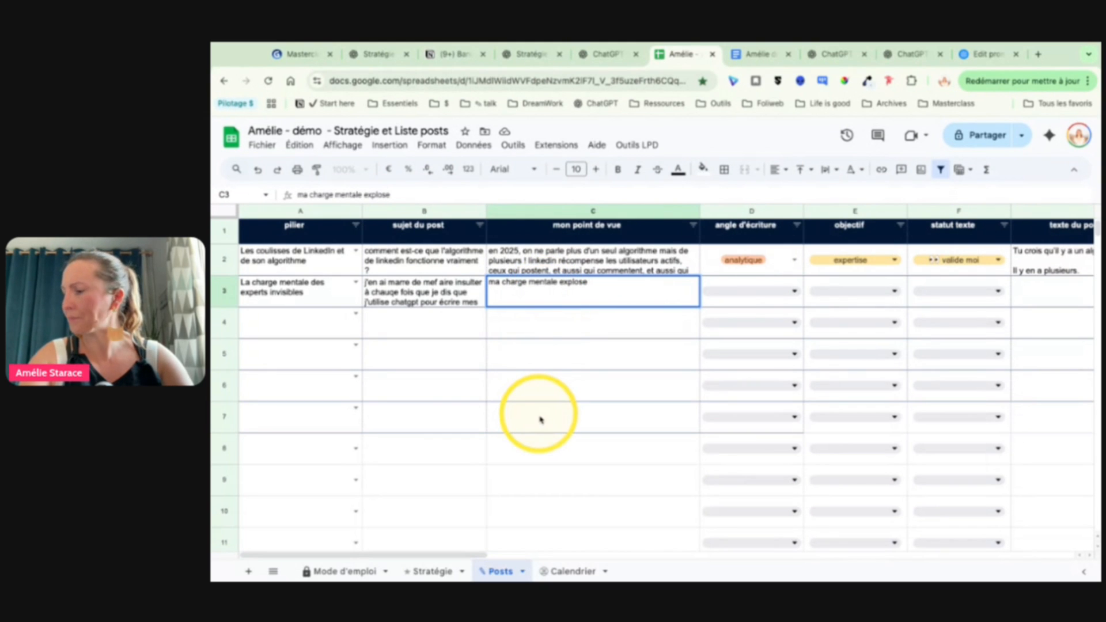
type("et c'est sou")
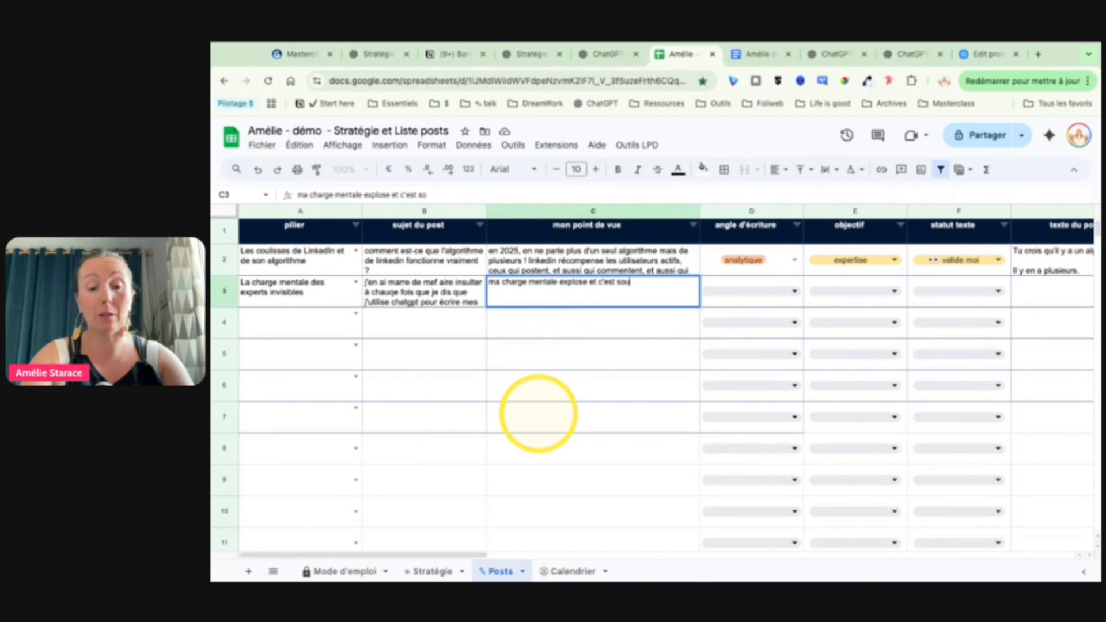
type("vent le bordel dans me tête,")
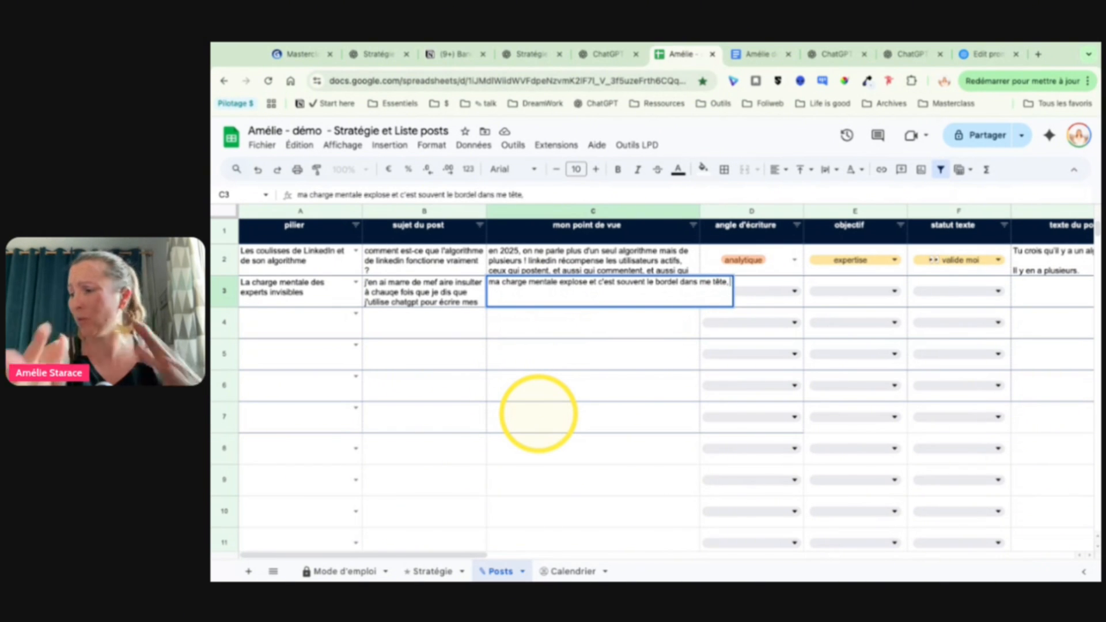
type(" alors ou")
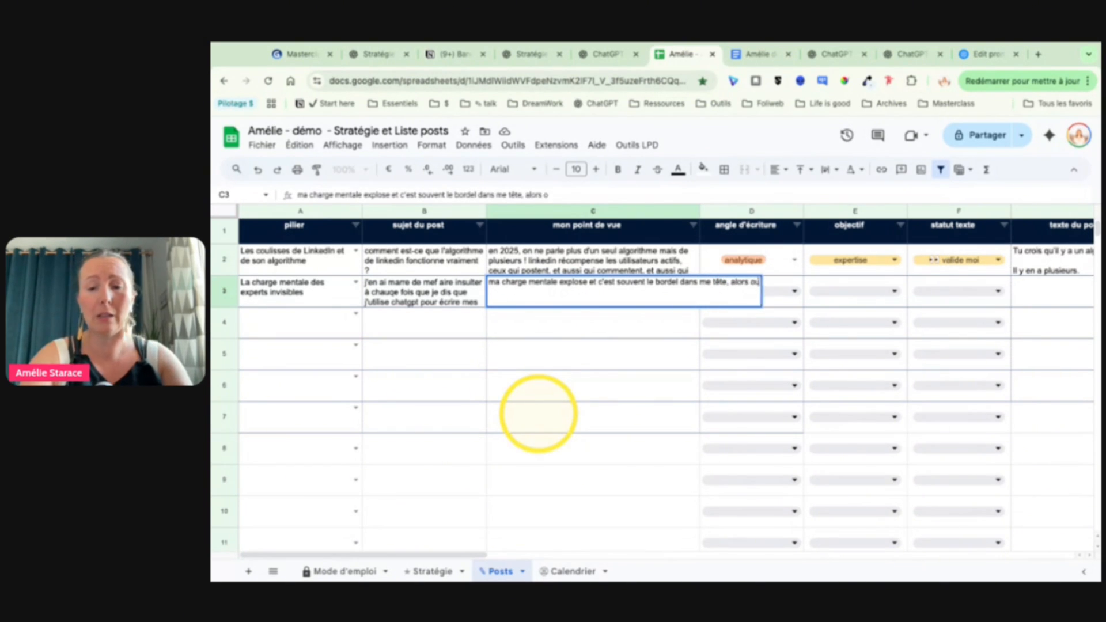
type("i, je fais tout ce que")
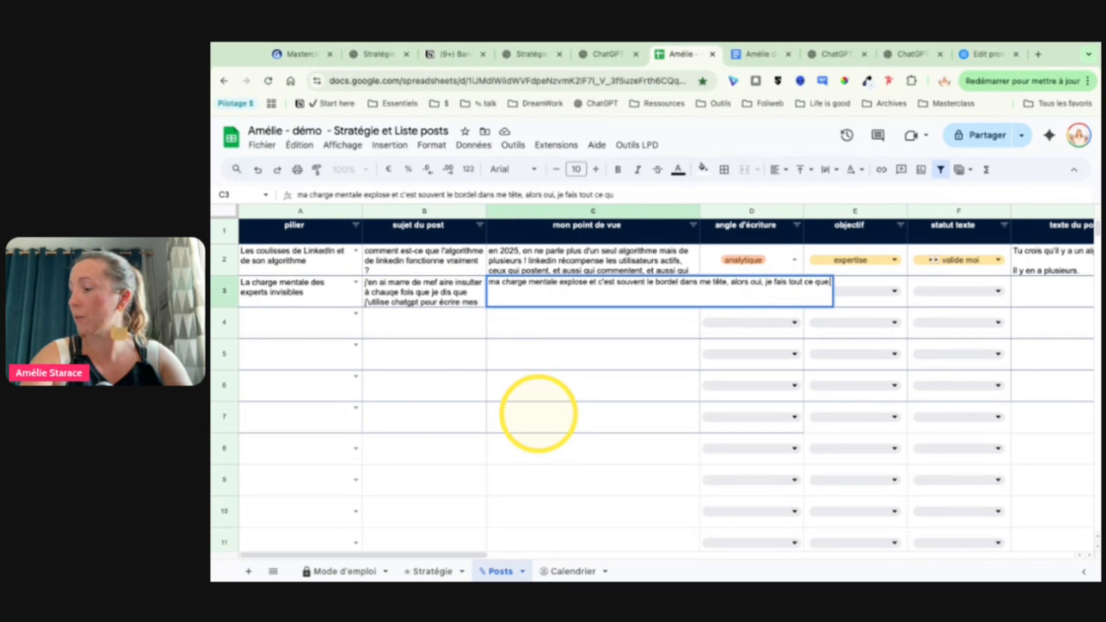
type(" je peux pour")
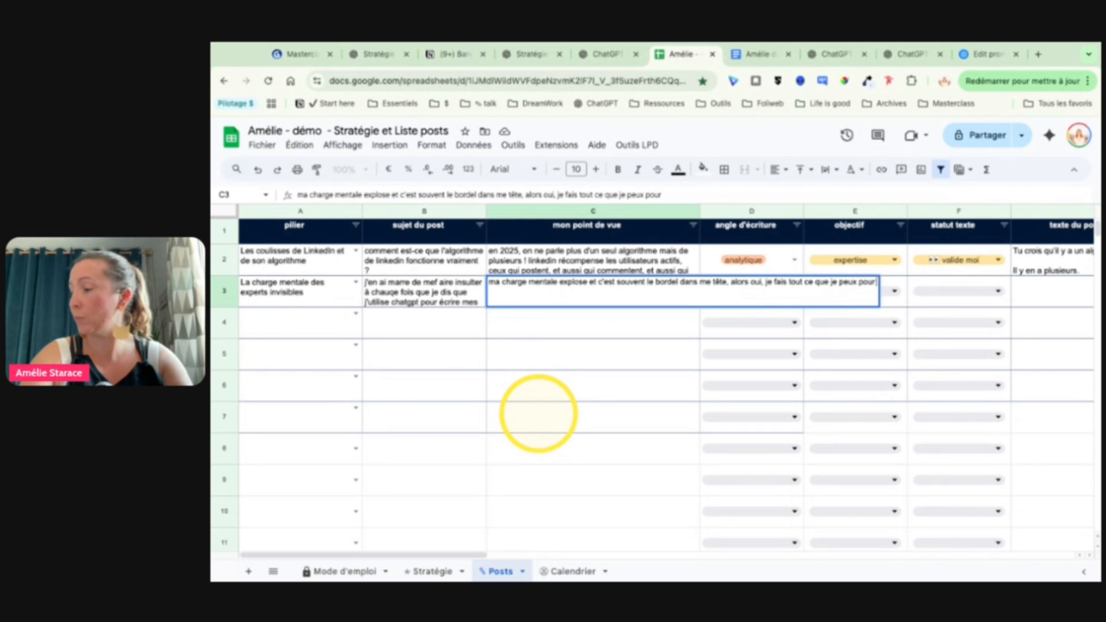
type(" trouver des s")
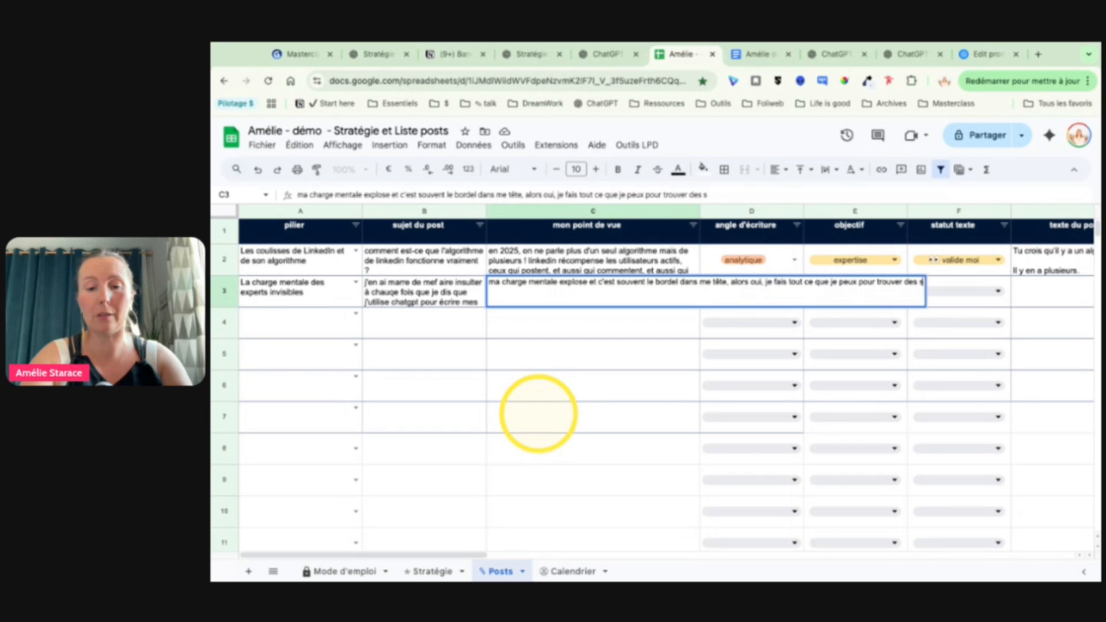
type("usstè")
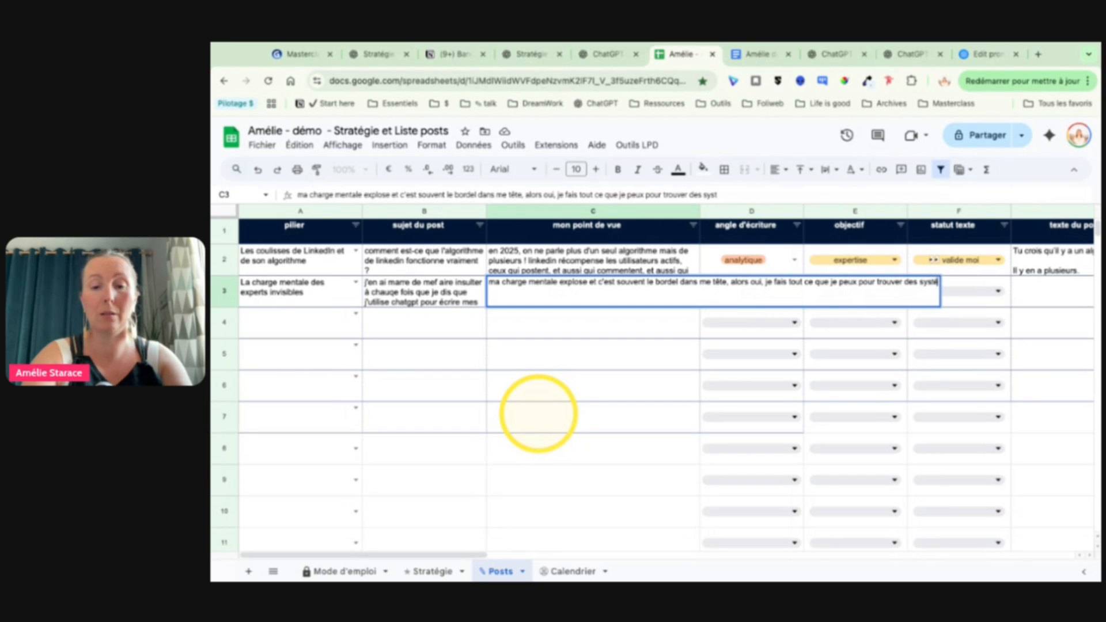
type("mes et des outils")
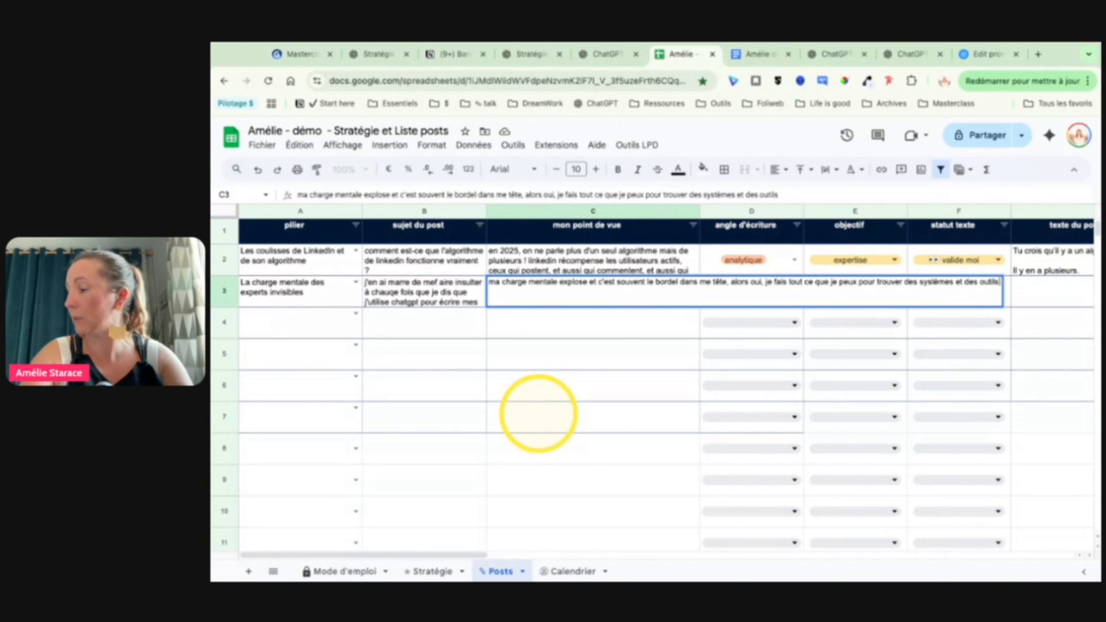
type(" rapides,")
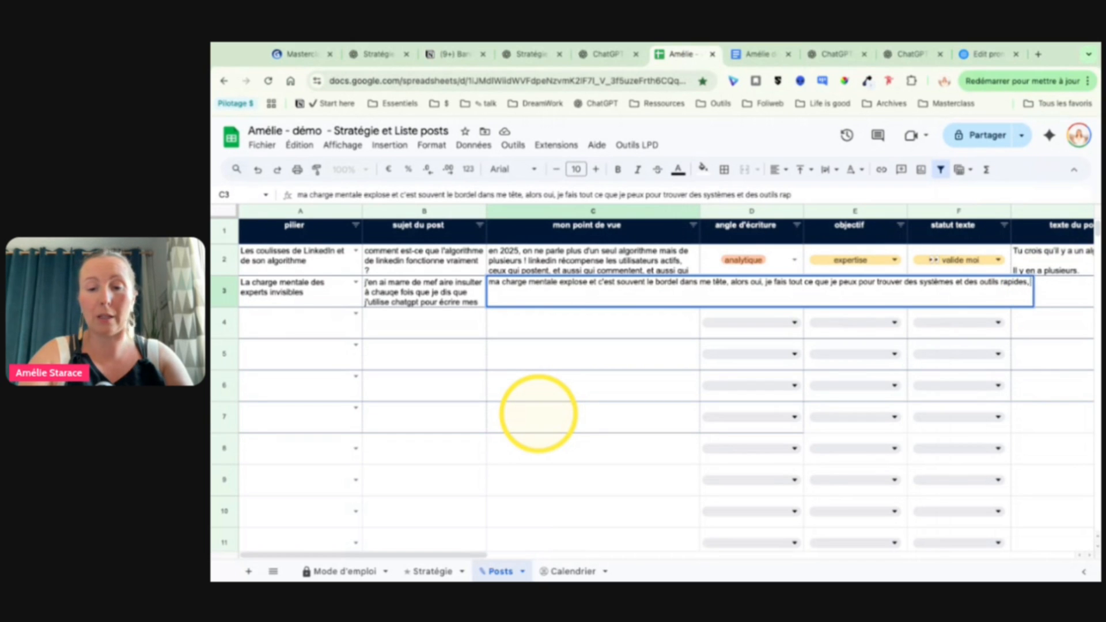
type(" quel pour meiux faire ")
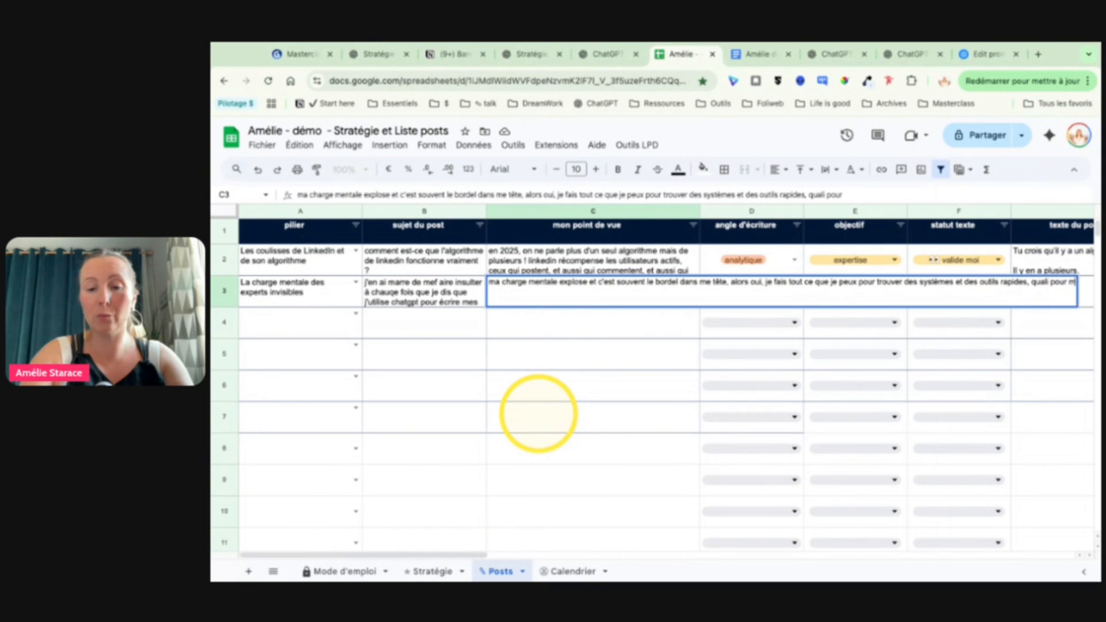
type("monjh")
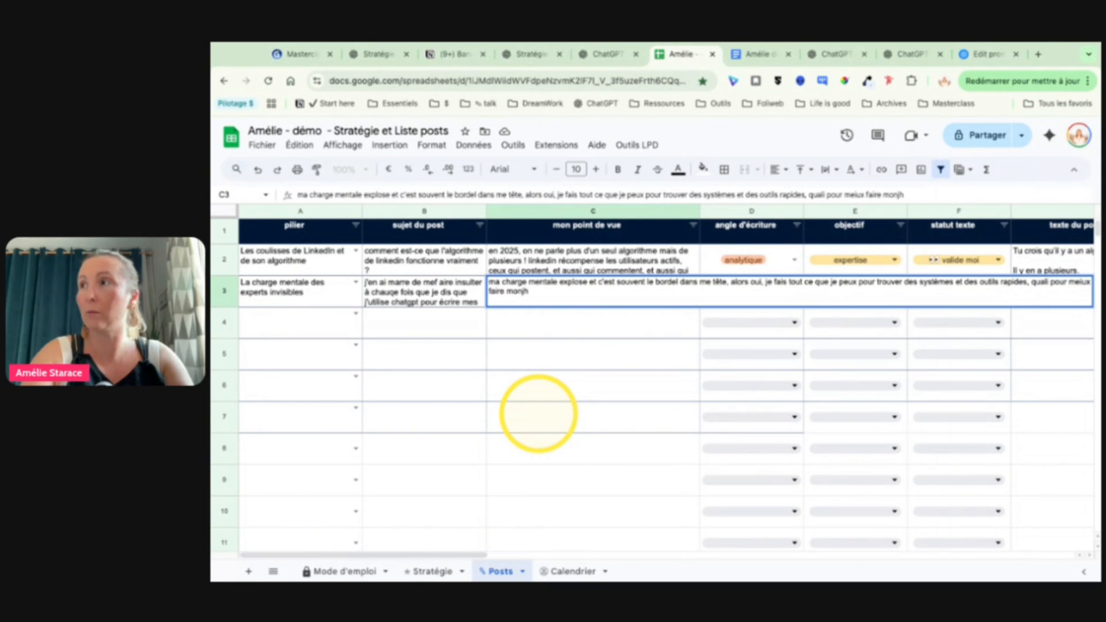
Step: Continue the row 3 point of view with "rapides, quali pour meiux faire mon job, pour poster ppluys vite,"
key("BackSpace")
key("BackSpace")
type("job")
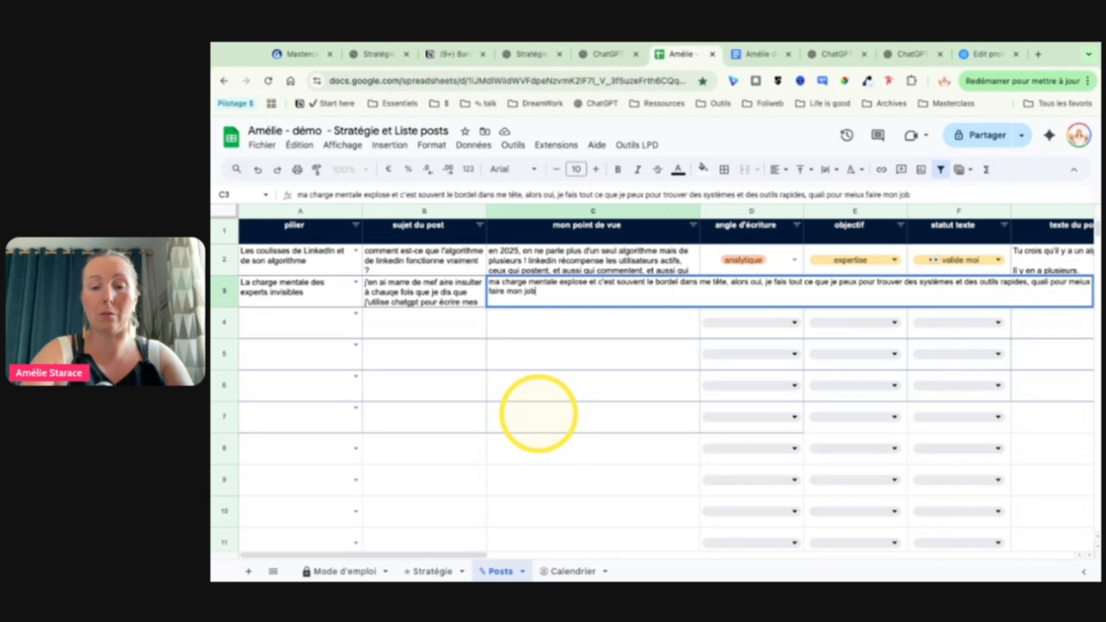
type(", pour poster")
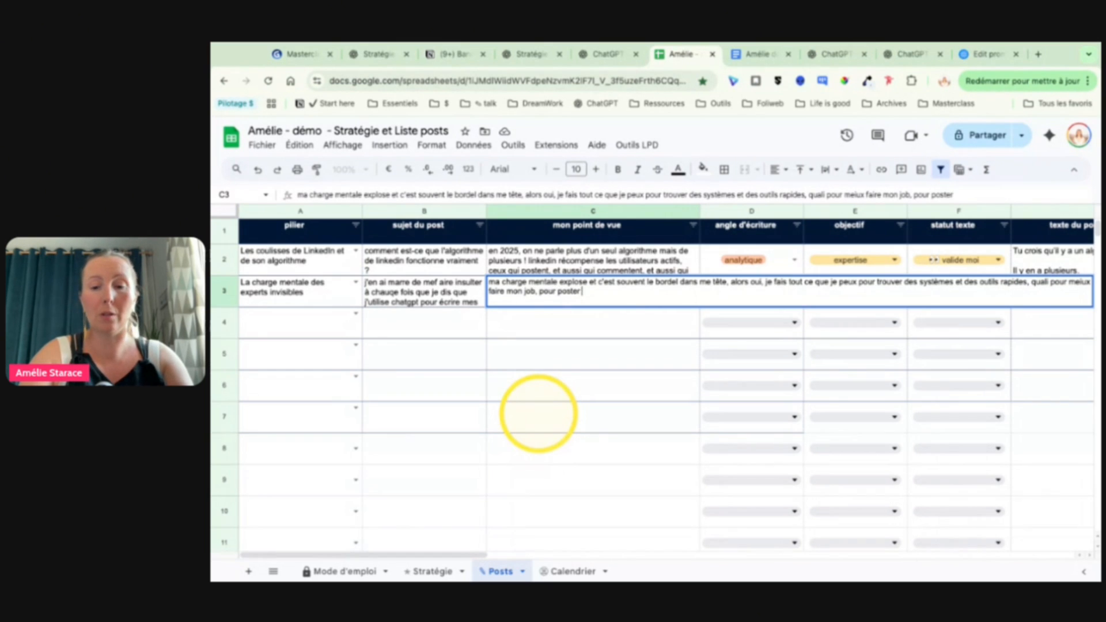
type(" ppluys vite, ")
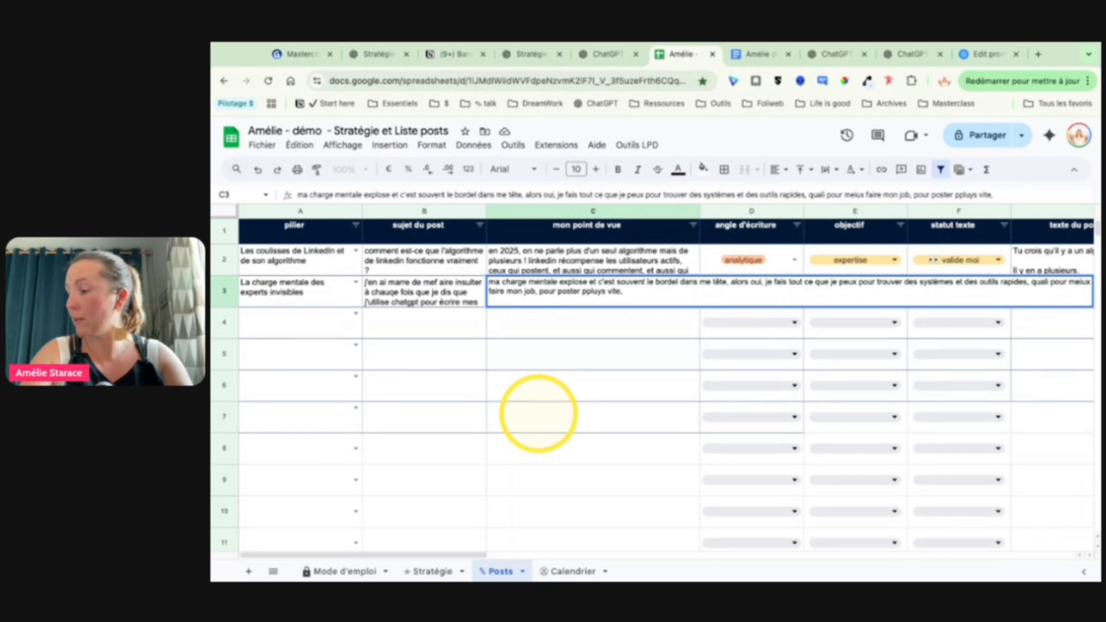
type("et")
type(" vivre plus")
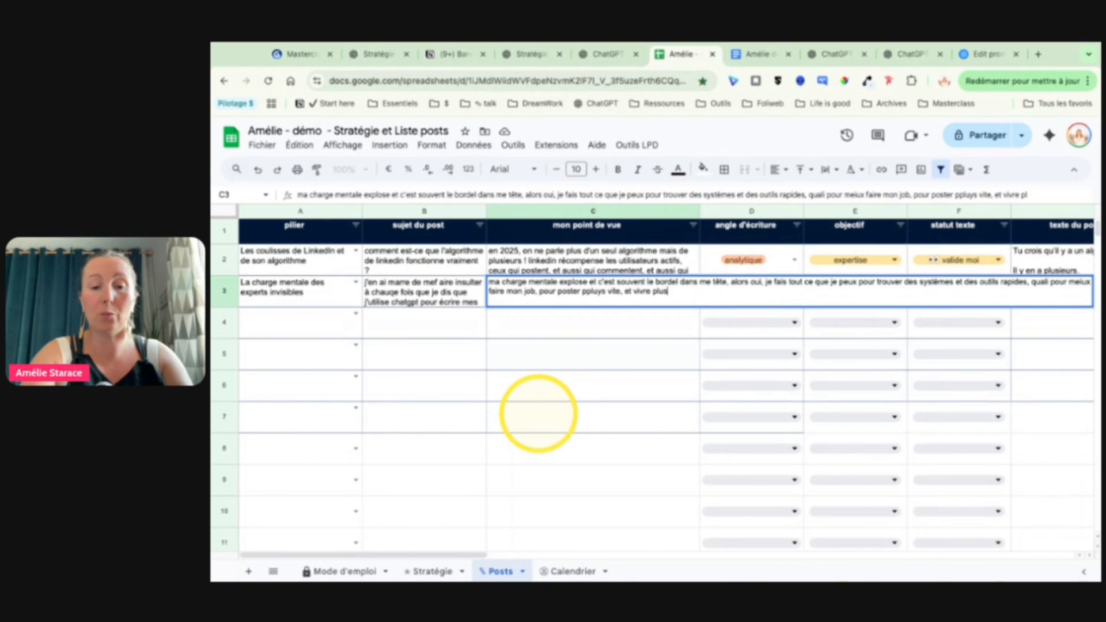
type(" sereinement ; chatgpt est un outil qui üet")
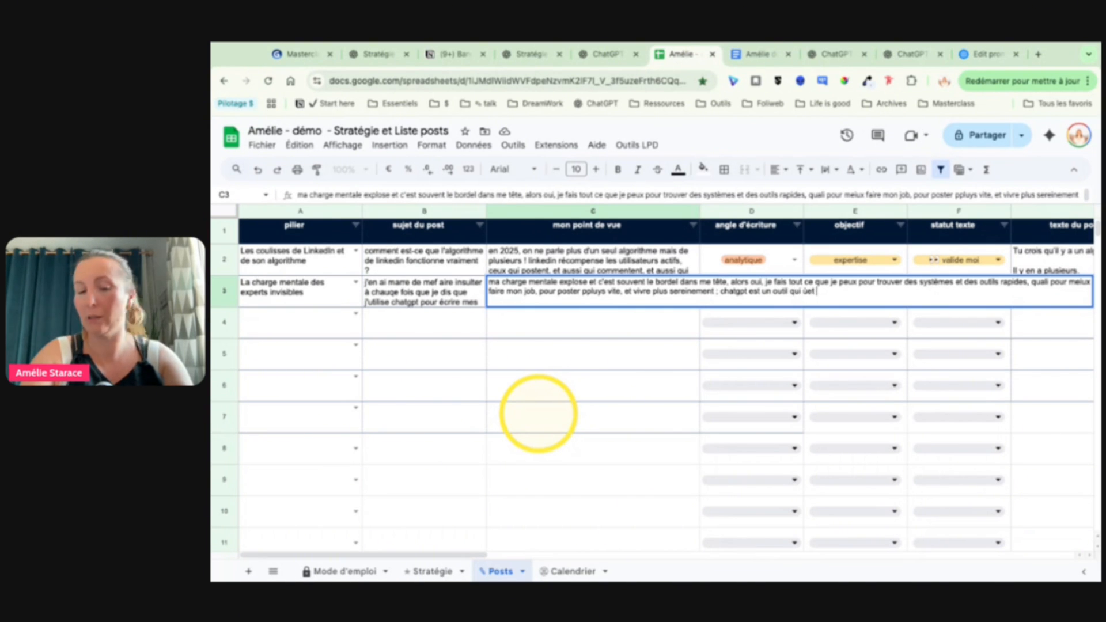
Step: Finish the row 3 point of view with "et vivre plus sereinement ; chatgpt est un outil qui ùet en forme mesidées , pas qui pense à ma place"
type("orme mesidées , pas qui pense à)")
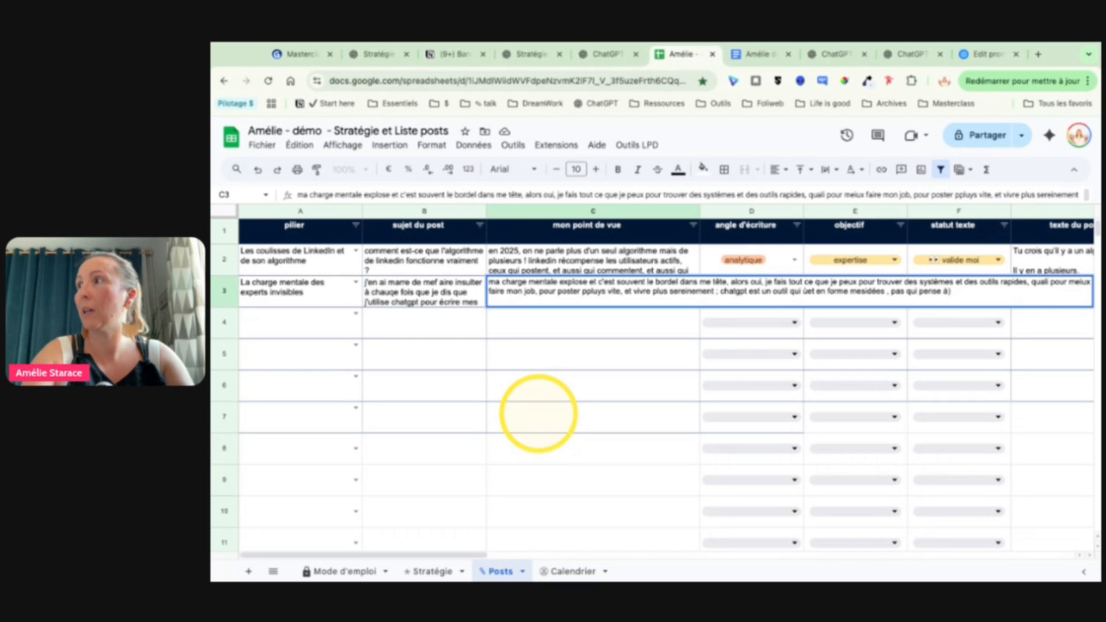
key("BackSpace")
type("ma place")
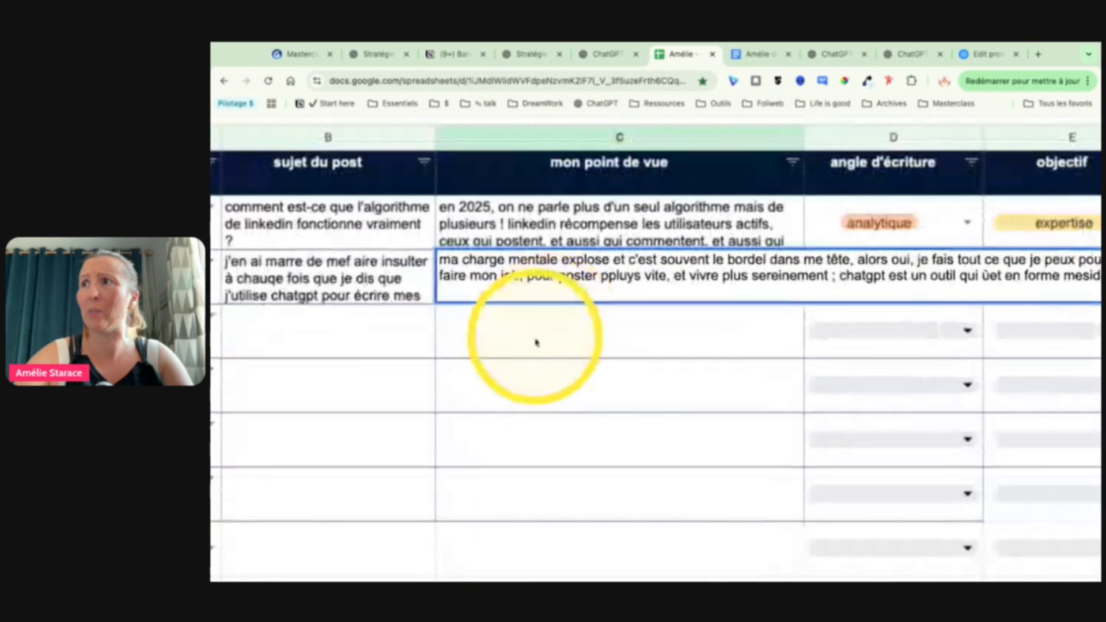
scroll(638, 265, "right", 5)
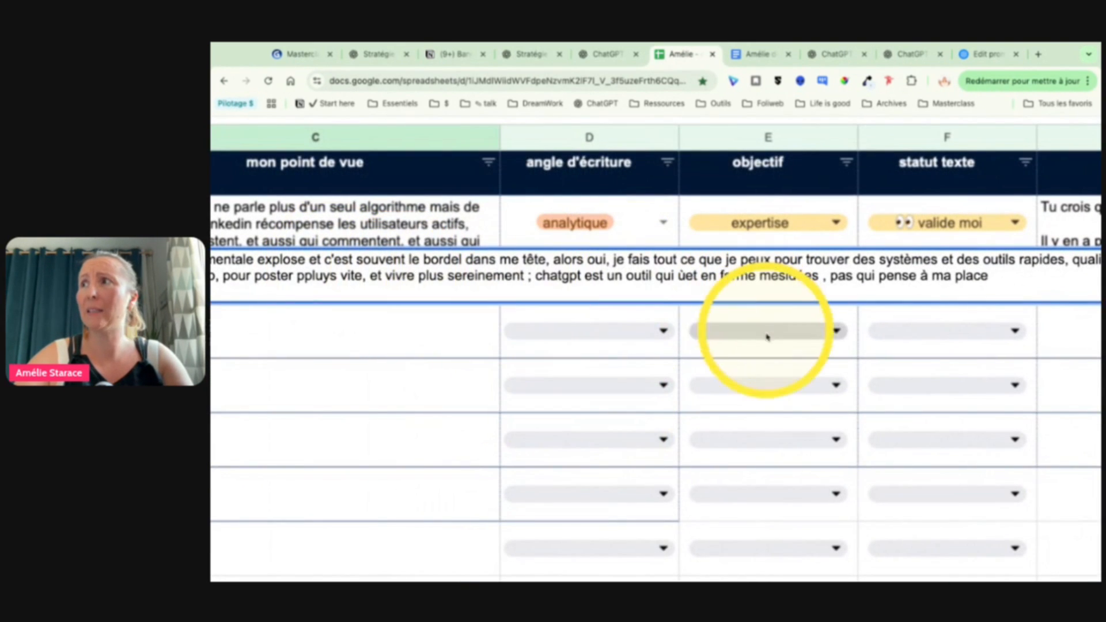
left_click(470, 374)
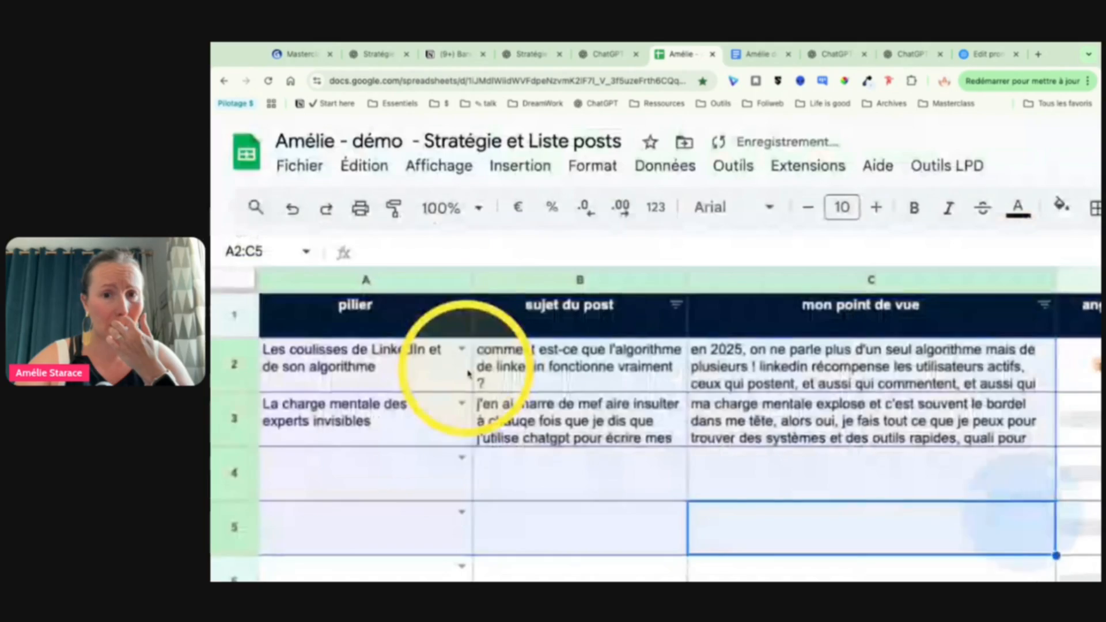
scroll(513, 427, "down", 1)
scroll(513, 427, "down", 4)
left_click(600, 426)
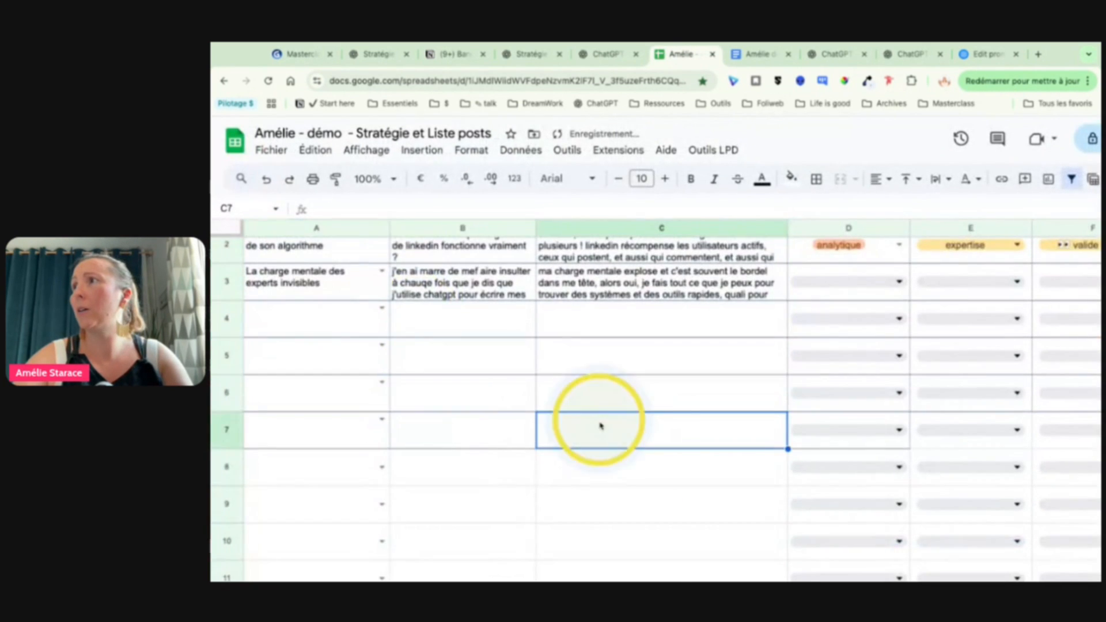
Step: Set the "angle d'écriture" of the row 3 post to "anthropologique"
scroll(600, 426, "up", 2)
left_click(836, 324)
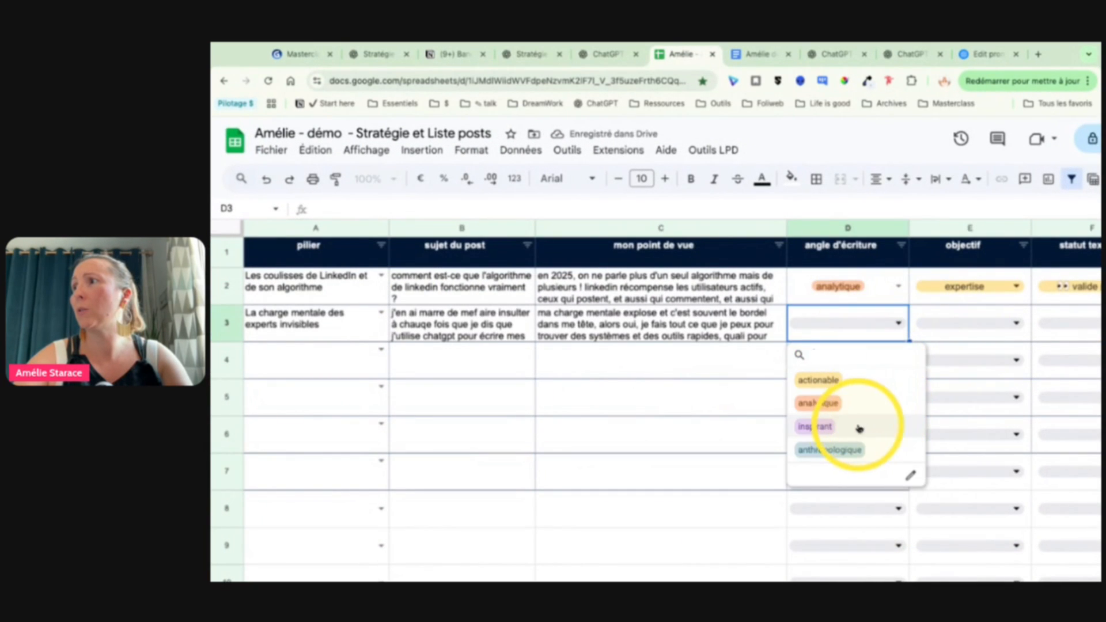
left_click(852, 458)
left_click(667, 402)
key("ctrl+minus")
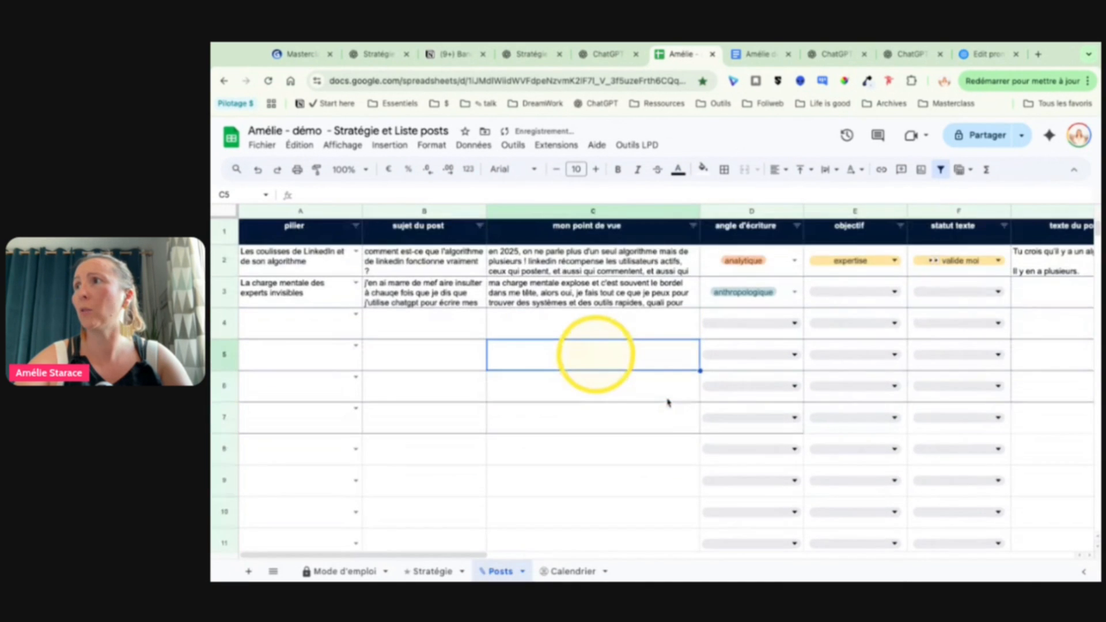
Step: Set the row 3 "objectif" to "attraction" and its "statut texte" to the GPT's "écris le post" option
left_click(852, 292)
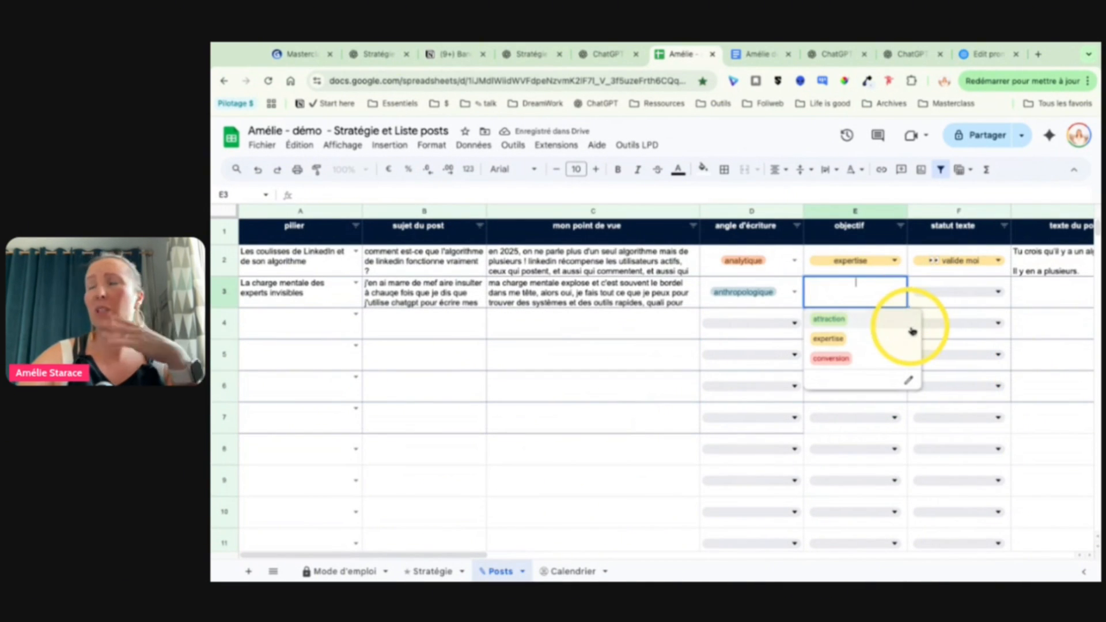
left_click(852, 320)
scroll(852, 328, "right", 3)
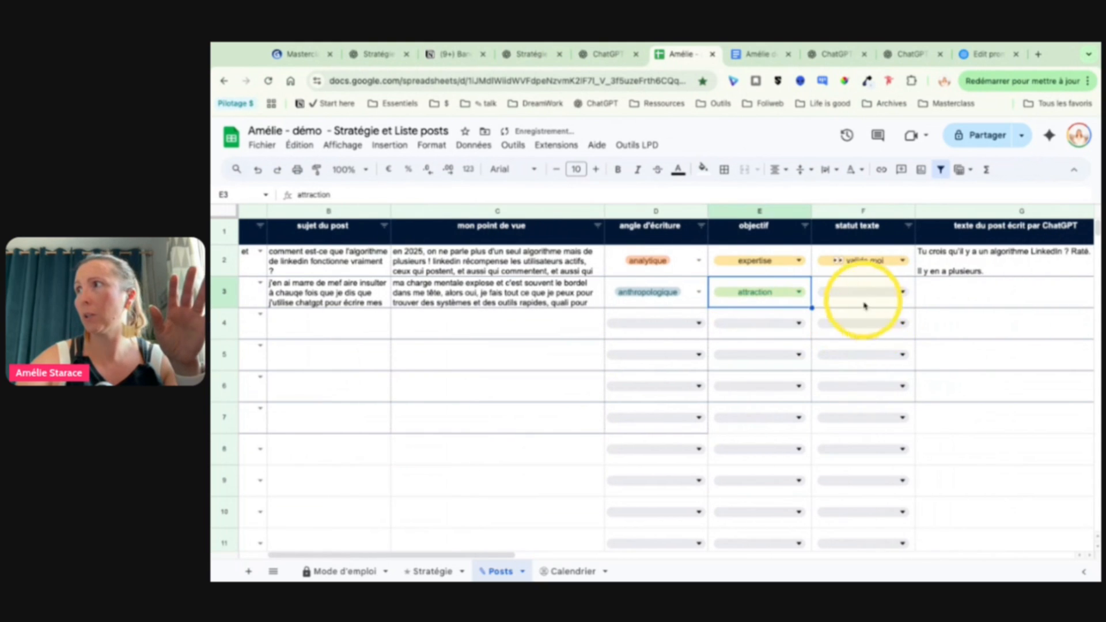
left_click(859, 297)
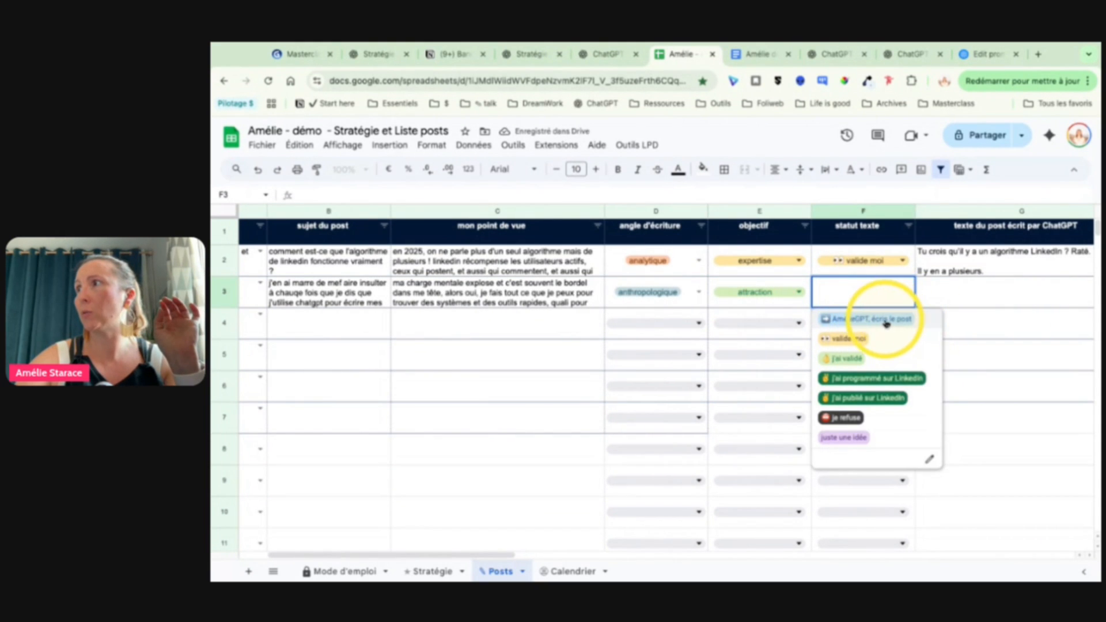
left_click(864, 319)
scroll(457, 345, "left", 3)
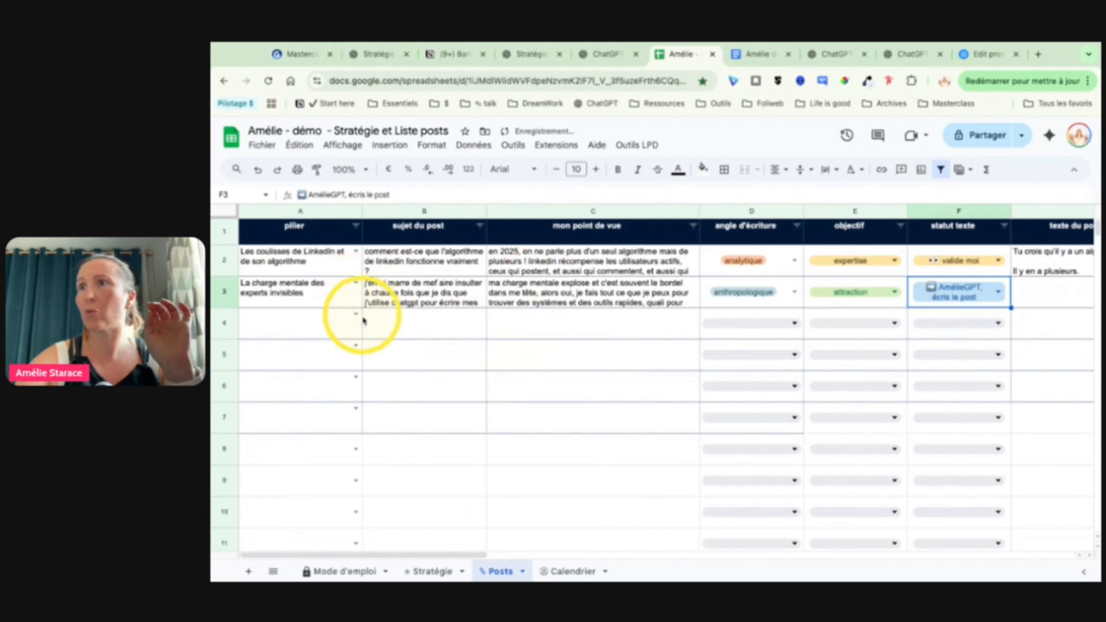
Step: In row 4, choose the pillar "L'IA au service de la visibilité (sans bullshit)" and enter the subject "comment produire rapidement des posts qui te ressemblent ?"
left_click(356, 316)
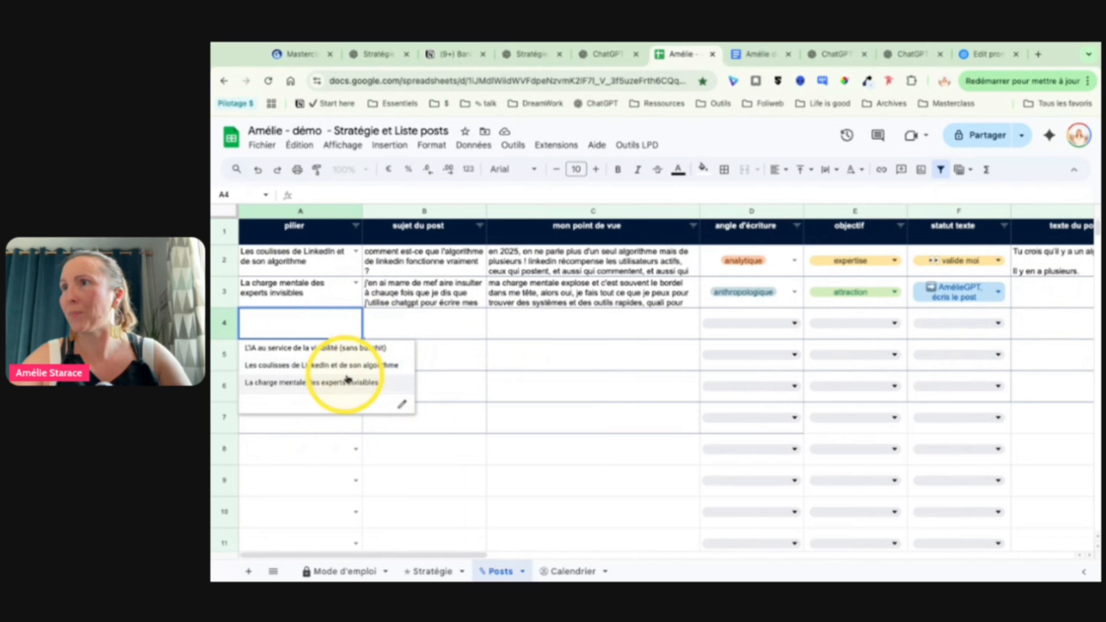
left_click(363, 349)
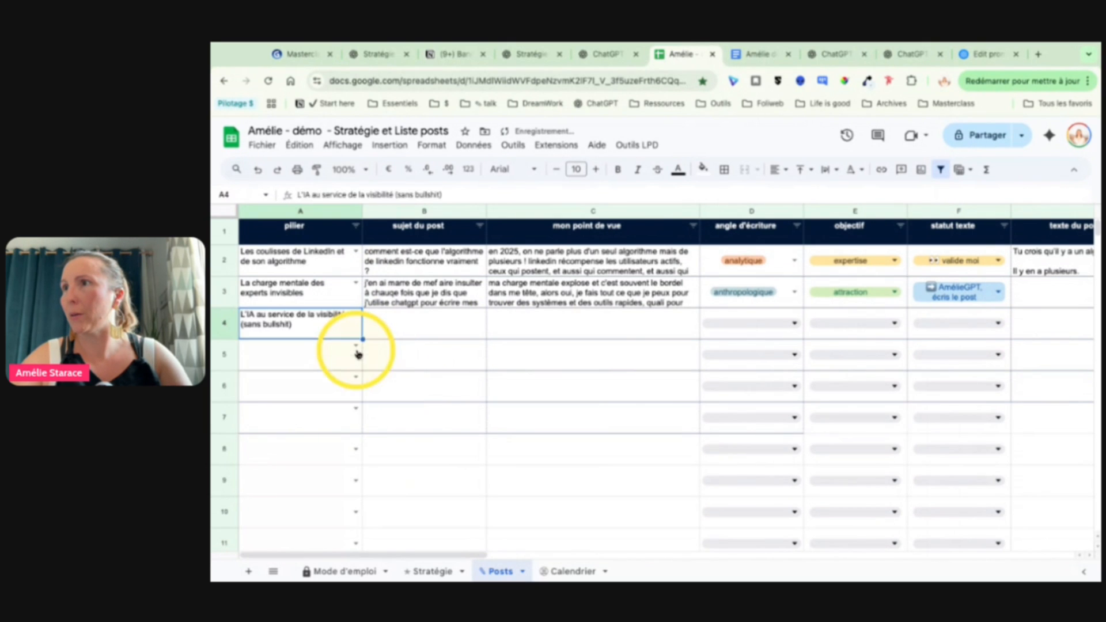
left_click(407, 332)
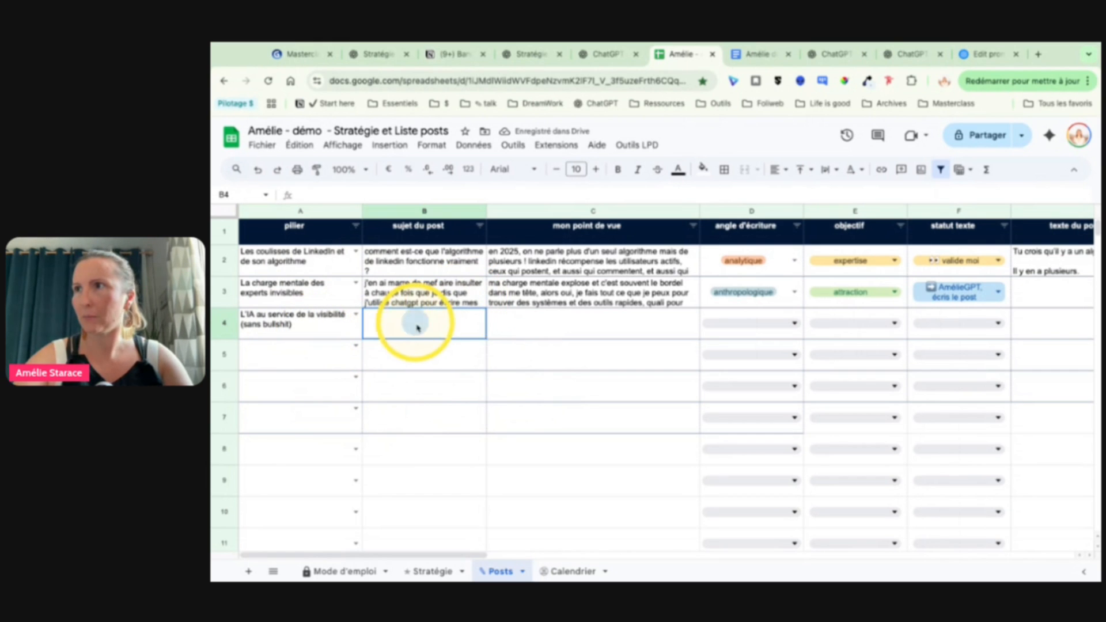
type("com")
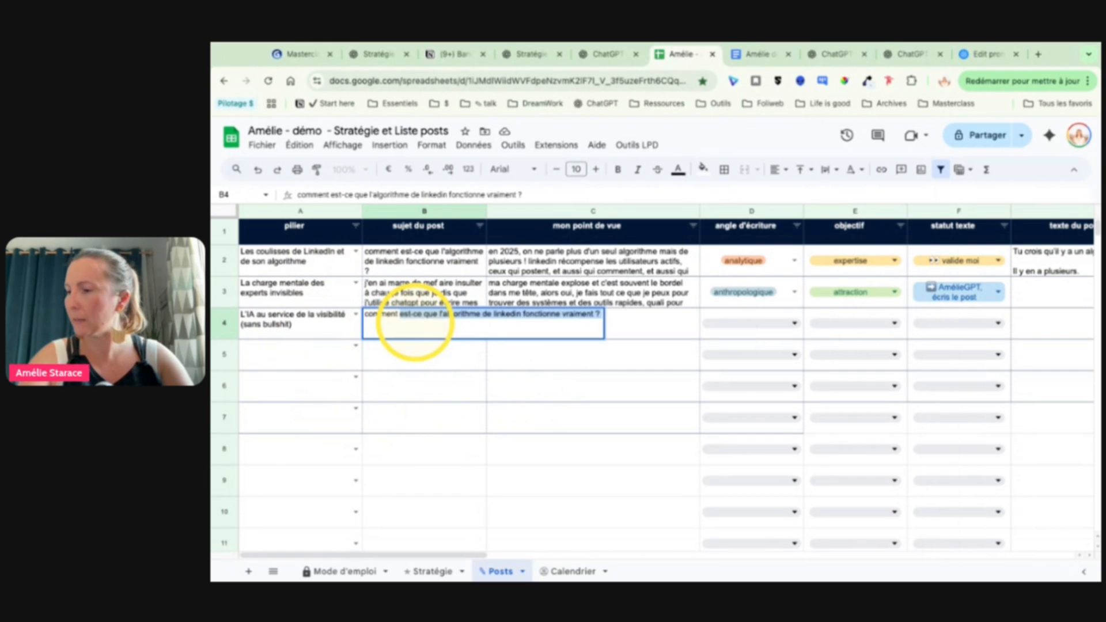
type("ment produire rap")
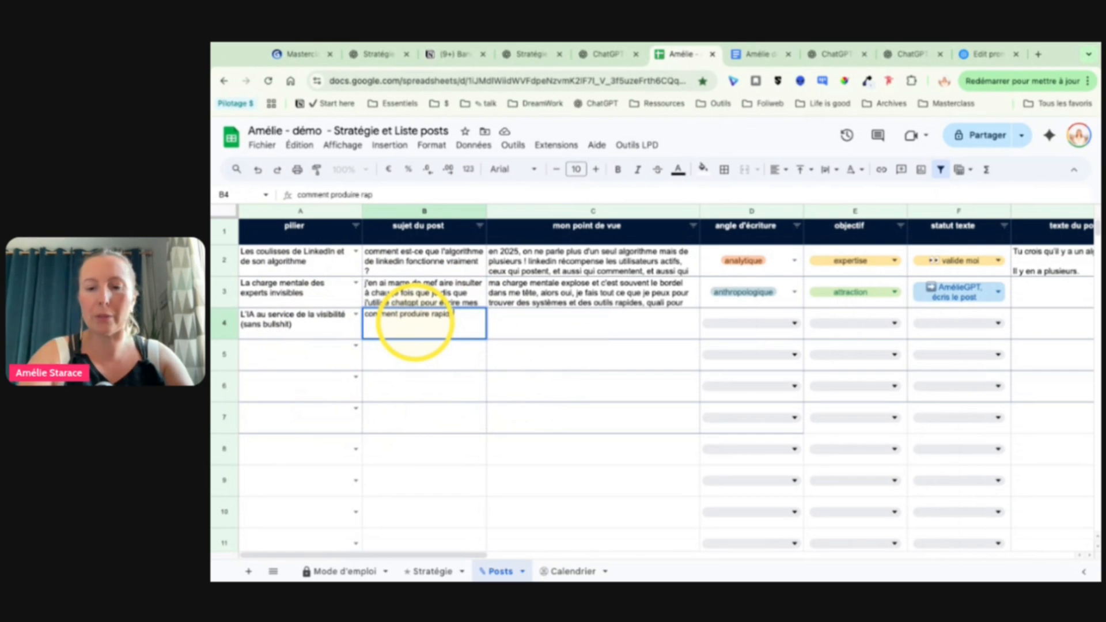
type("idement des posts qui te")
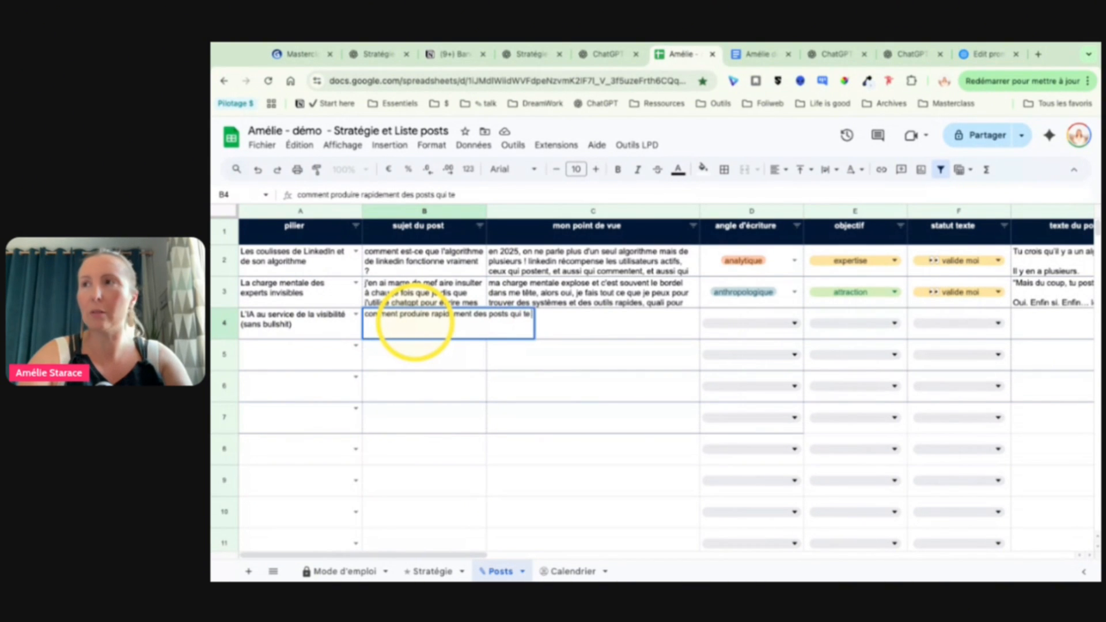
type(" ressemblent ?")
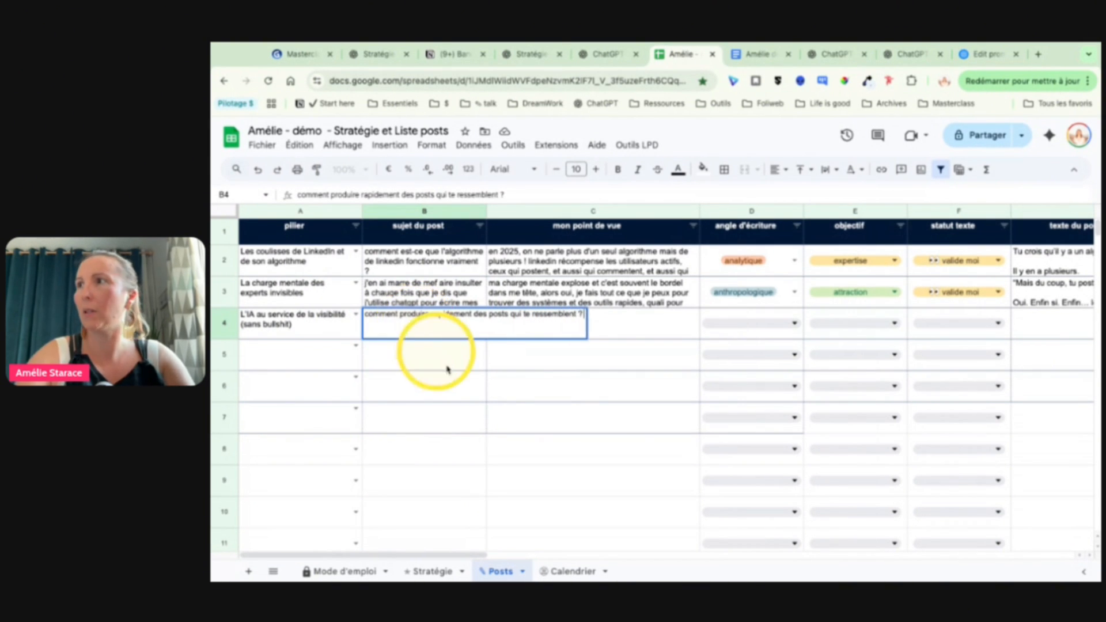
key("Return")
Step: Begin C4's point of view with "rapidement : tu fais avec l'IA" and a second line "qui te ressemblent : il faut que ton système soit perosnnalisé"
left_click(562, 337)
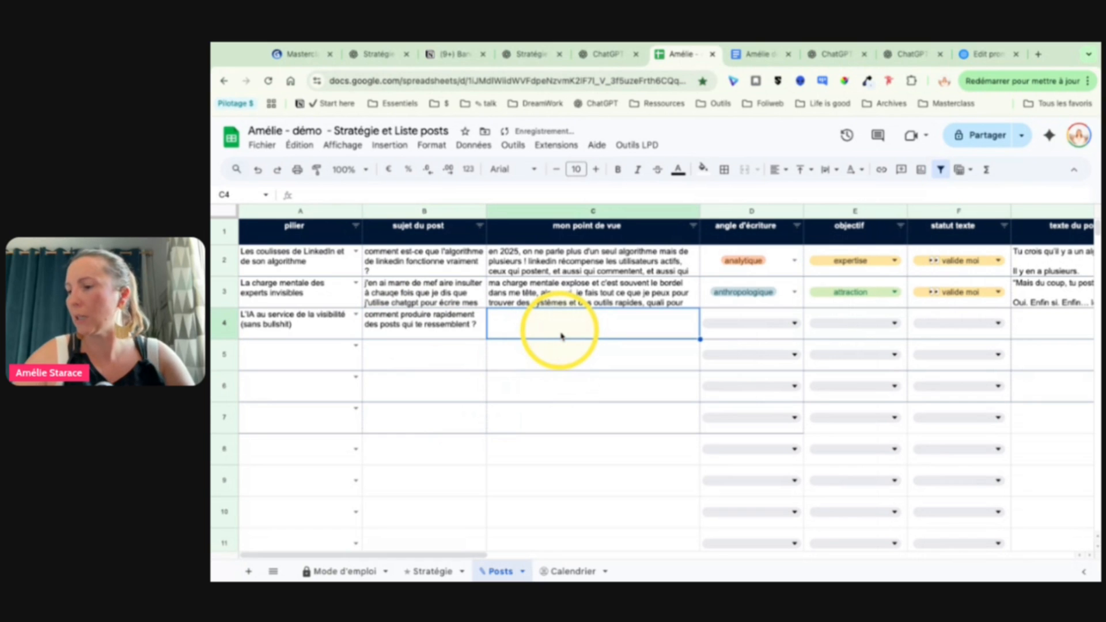
type("rapidemen")
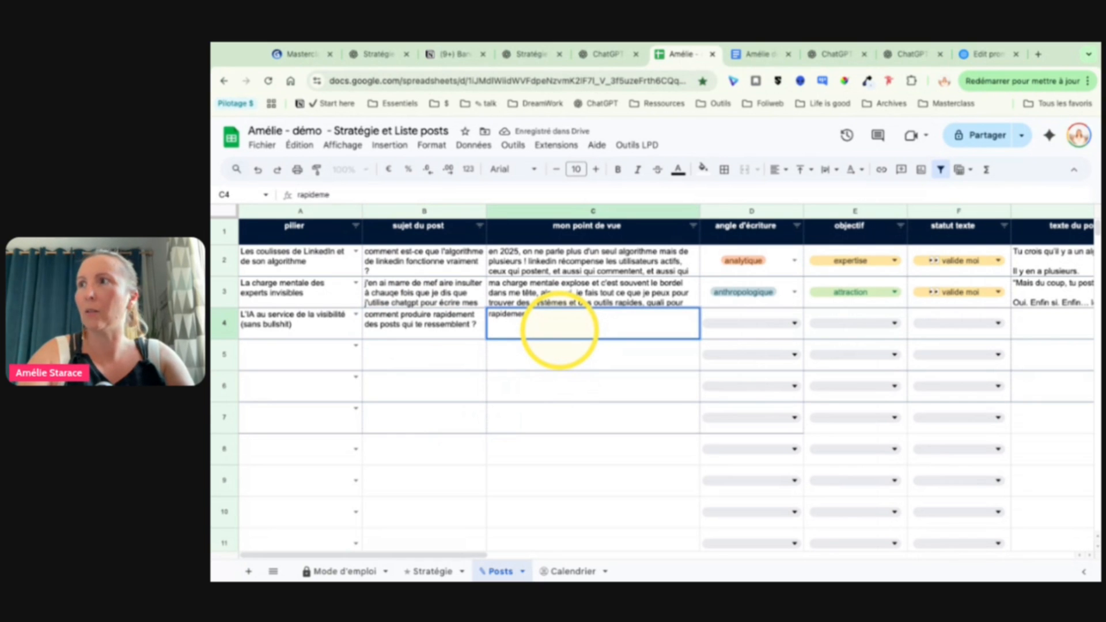
type("t : tu fais avec l'IA")
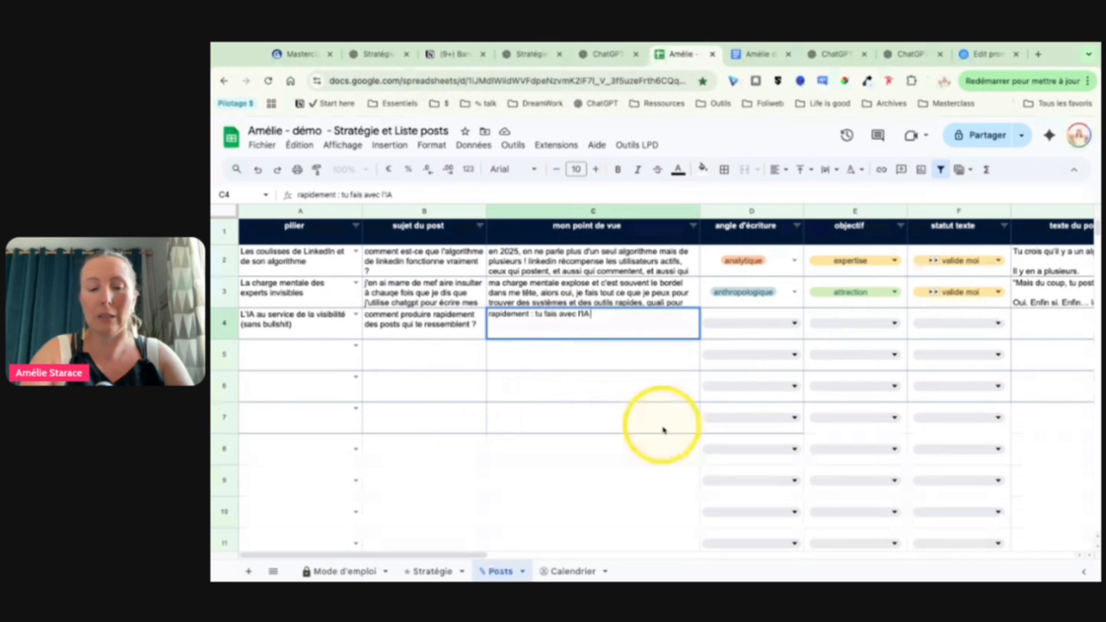
key("alt+Return")
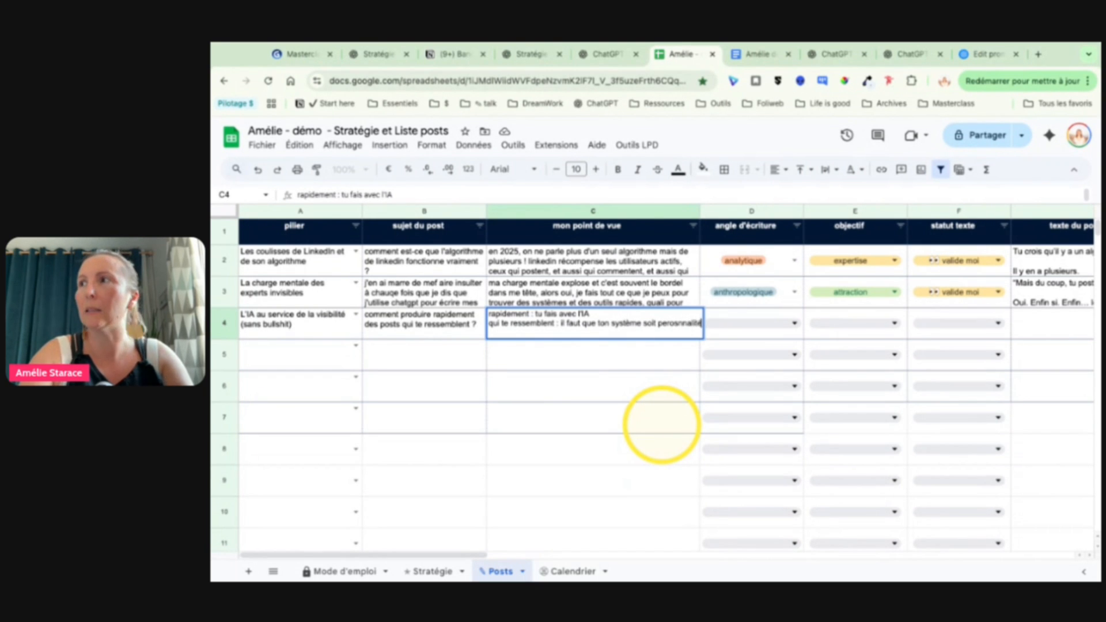
Step: Add a line to C4's point of view: "cerise sur le gateau : si tu veux en plus que tes psots soient bons, ajoute une touche d'expertise"
key("alt+Return")
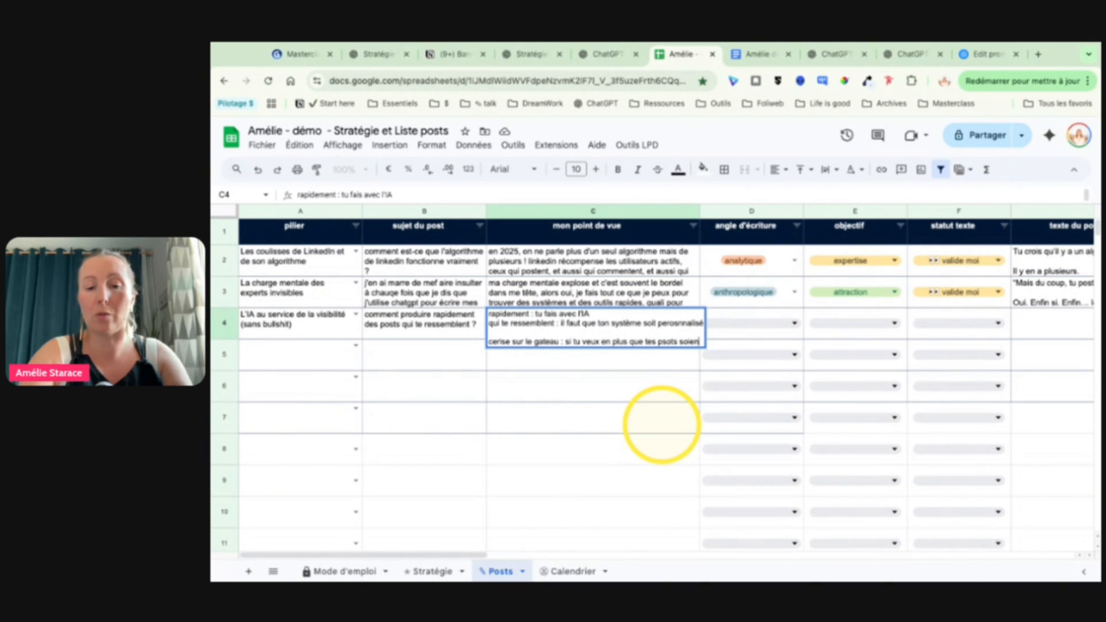
type("bons, ajout")
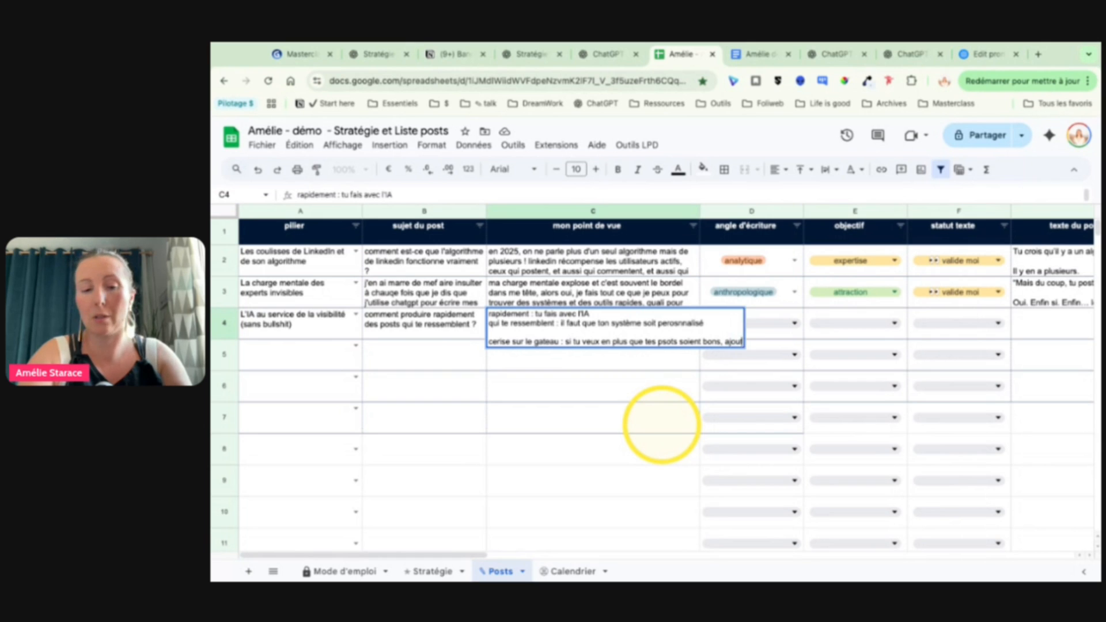
type("e une touche d")
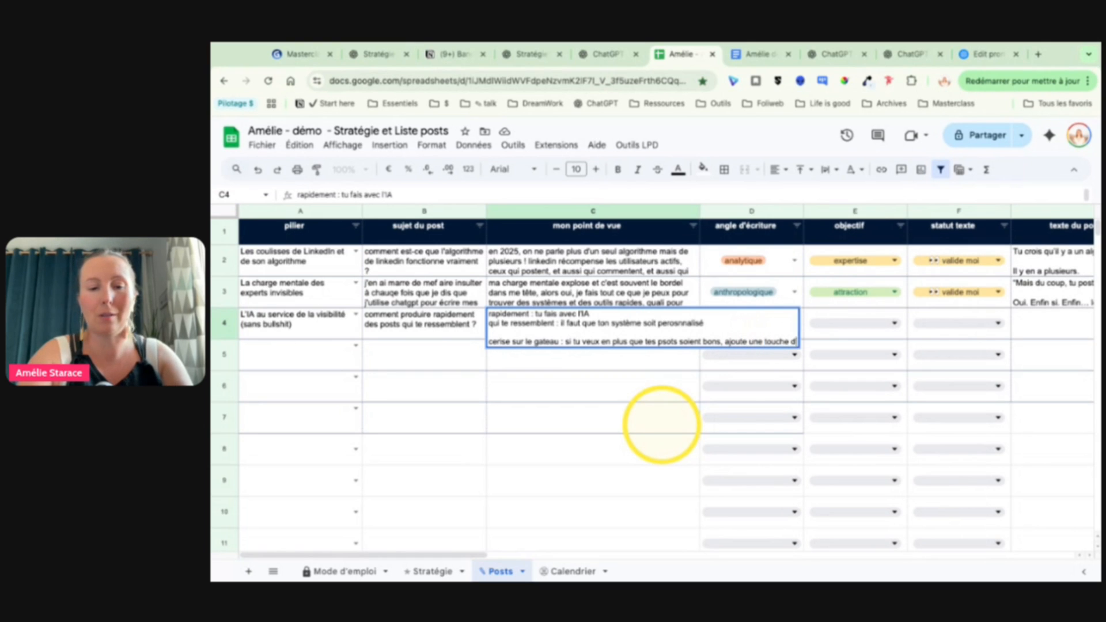
type("'expertise")
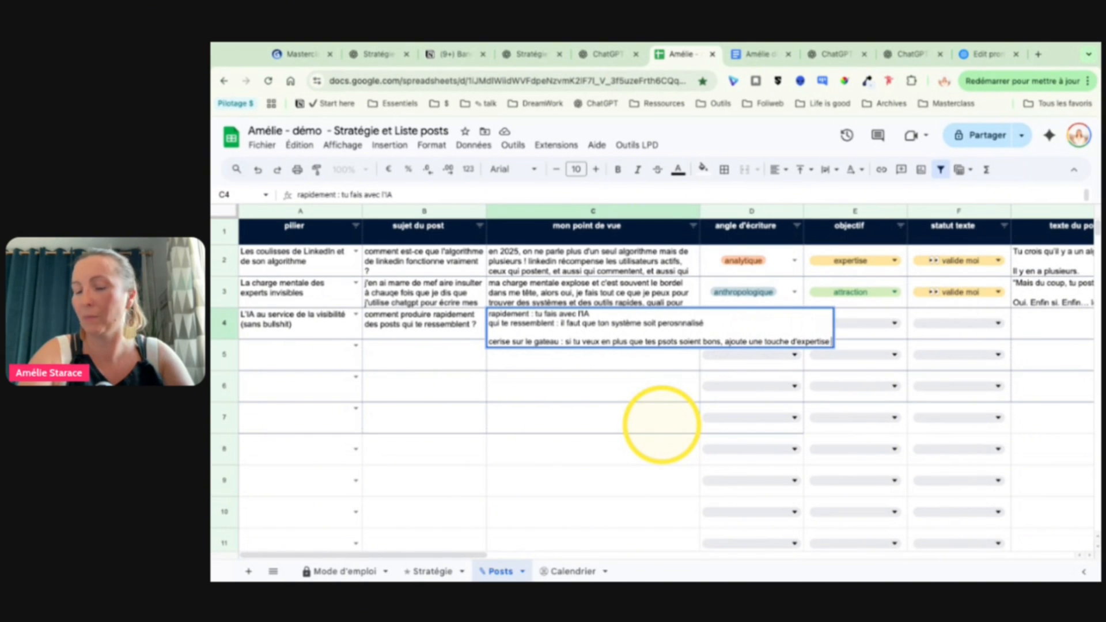
type(" humaine et choisi")
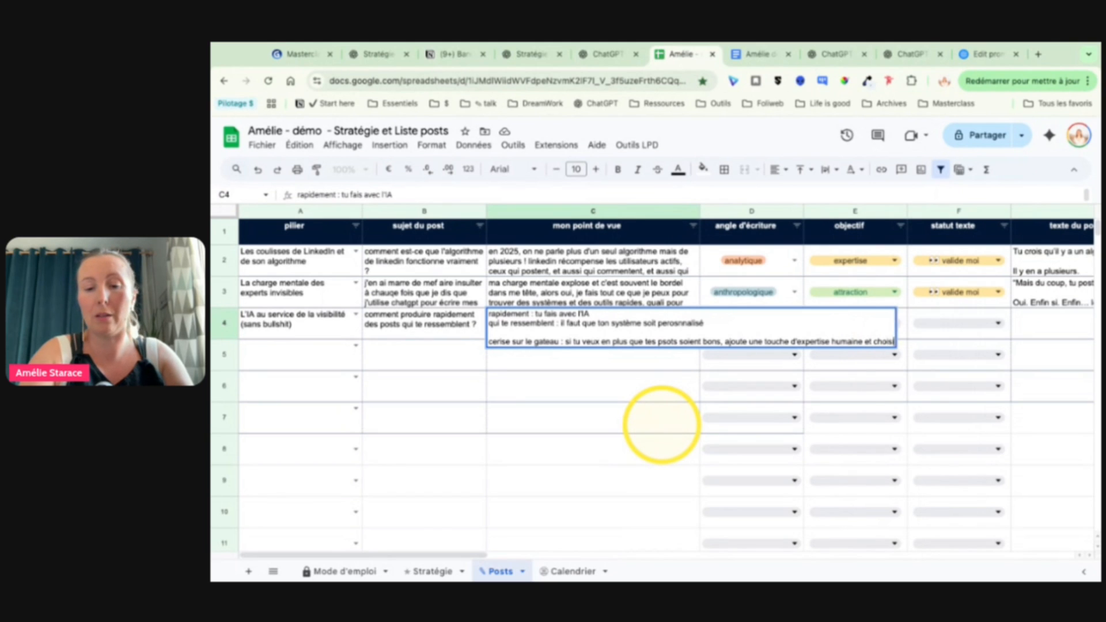
type("s un système")
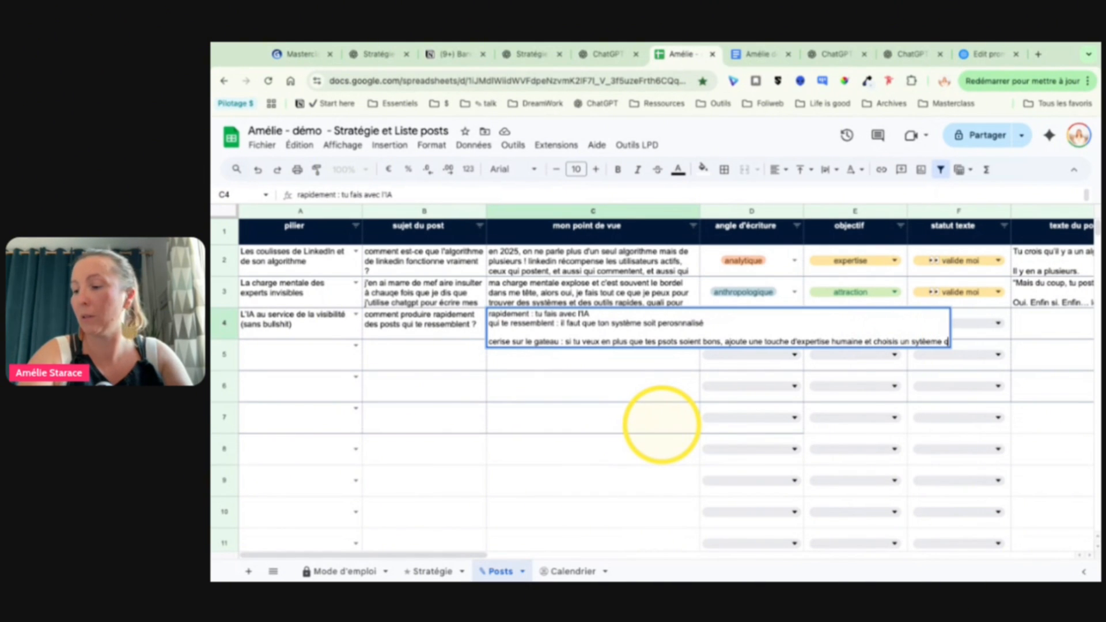
type(" où tu peut")
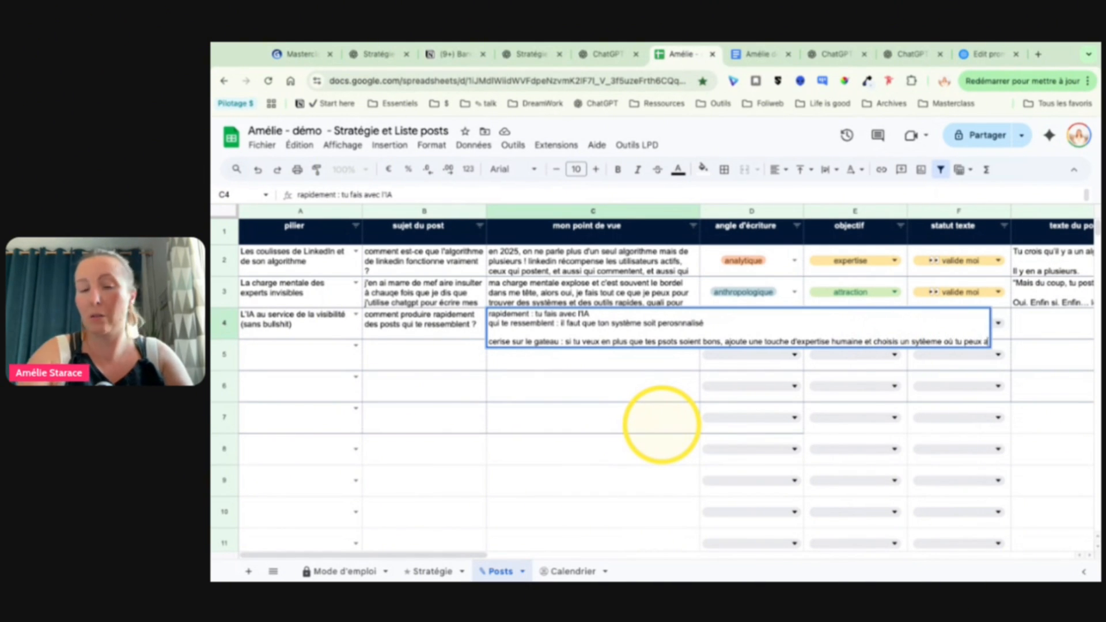
type(" avoir du feedback d")
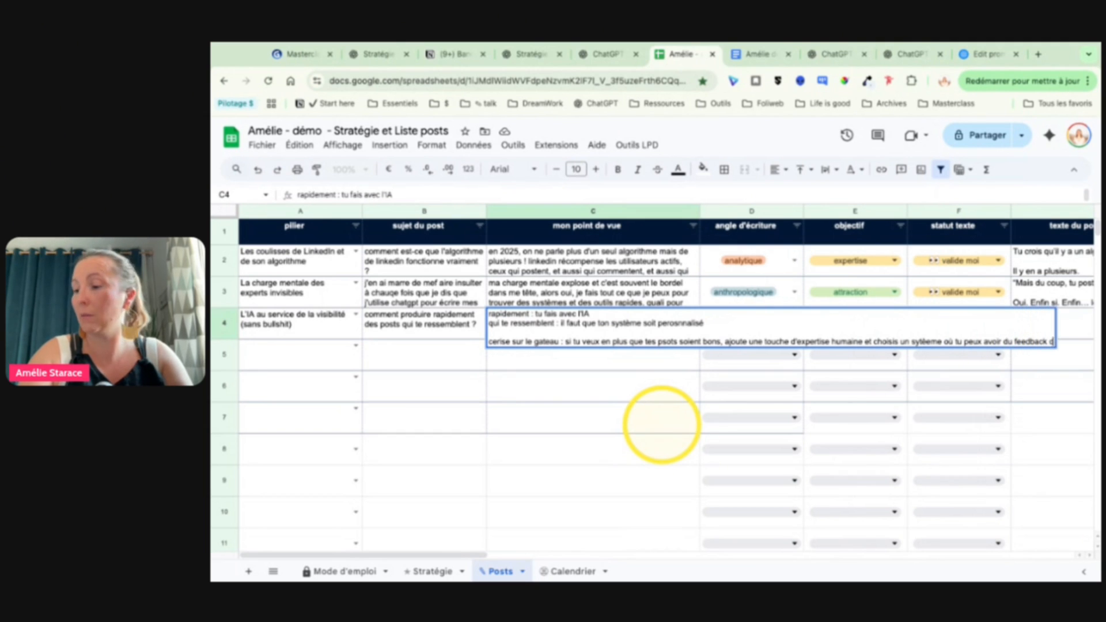
type("'un expert")
Step: Finish C4's last line with "humaine et choisis un sytèeme où tu peux avoir du feedback d'un expert" and commit the cell
key("Return")
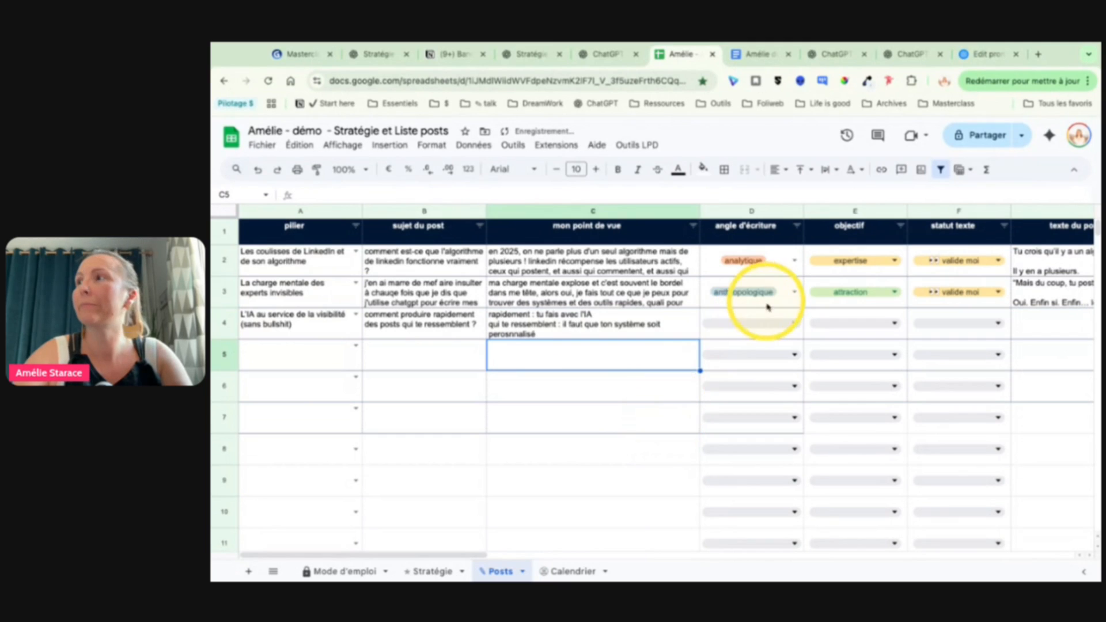
Step: Set the row 4 post's "angle d'écriture" to "inspirant" and its "objectif" to "conversion"
left_click(746, 325)
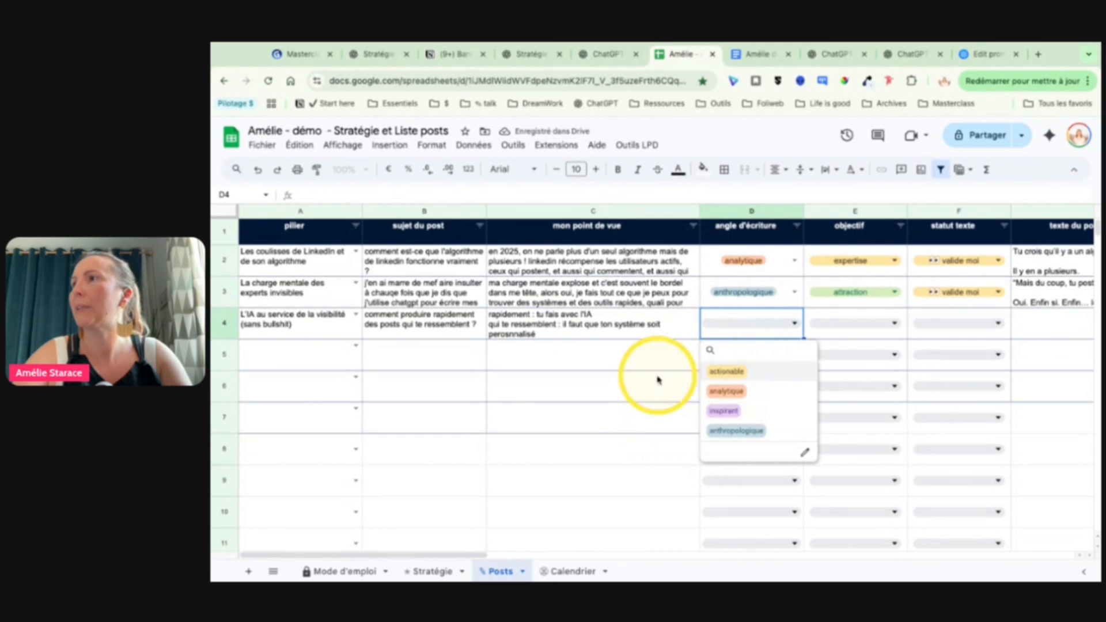
left_click(739, 412)
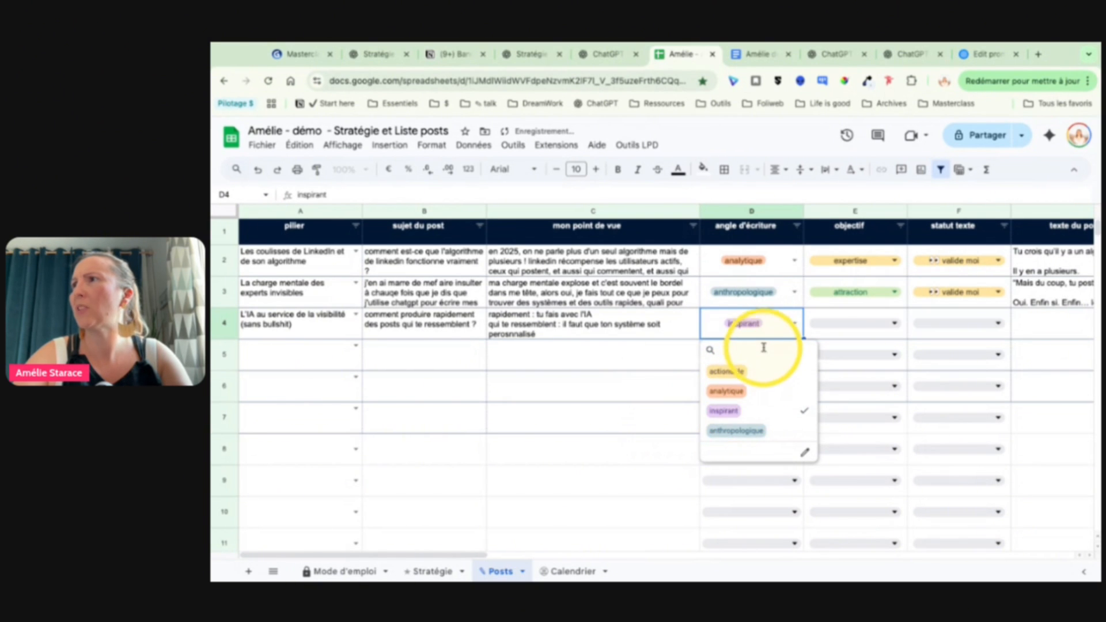
left_click(653, 353)
scroll(652, 362, "right", 3)
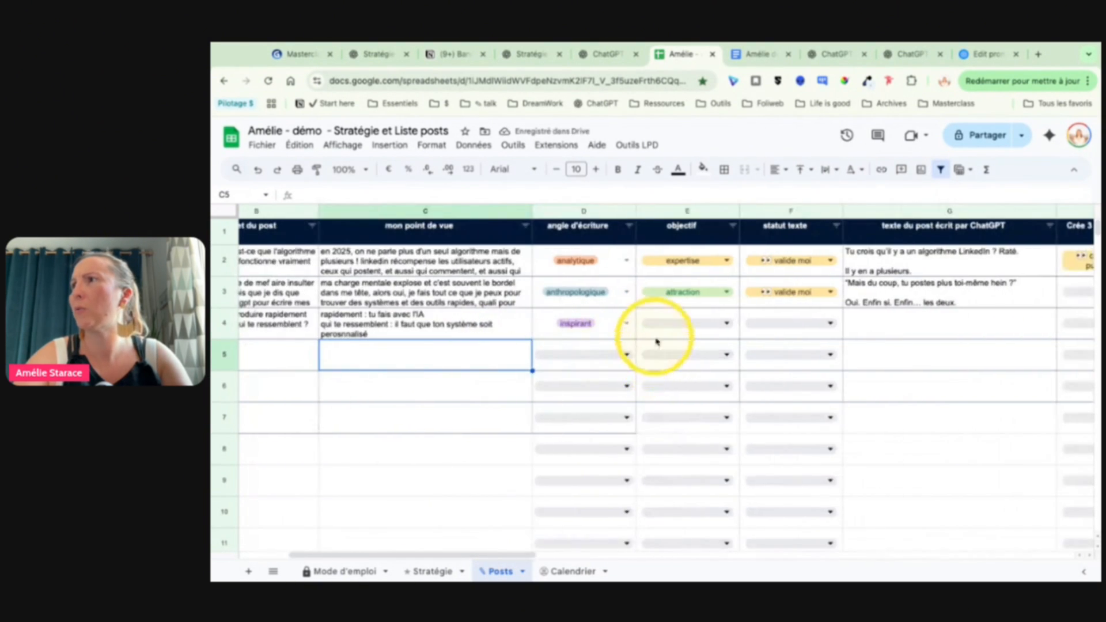
left_click(663, 328)
left_click(663, 392)
Step: Set the row 4 "statut texte" to the GPT's "écris le post" option
scroll(543, 223, "right", 5)
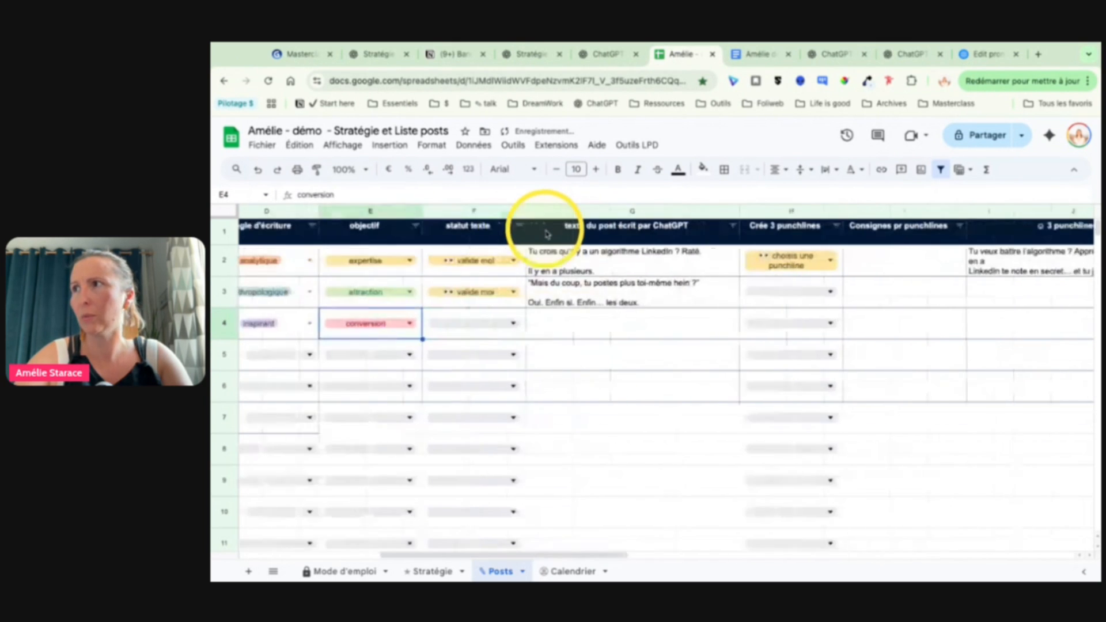
left_click(451, 323)
left_click(454, 349)
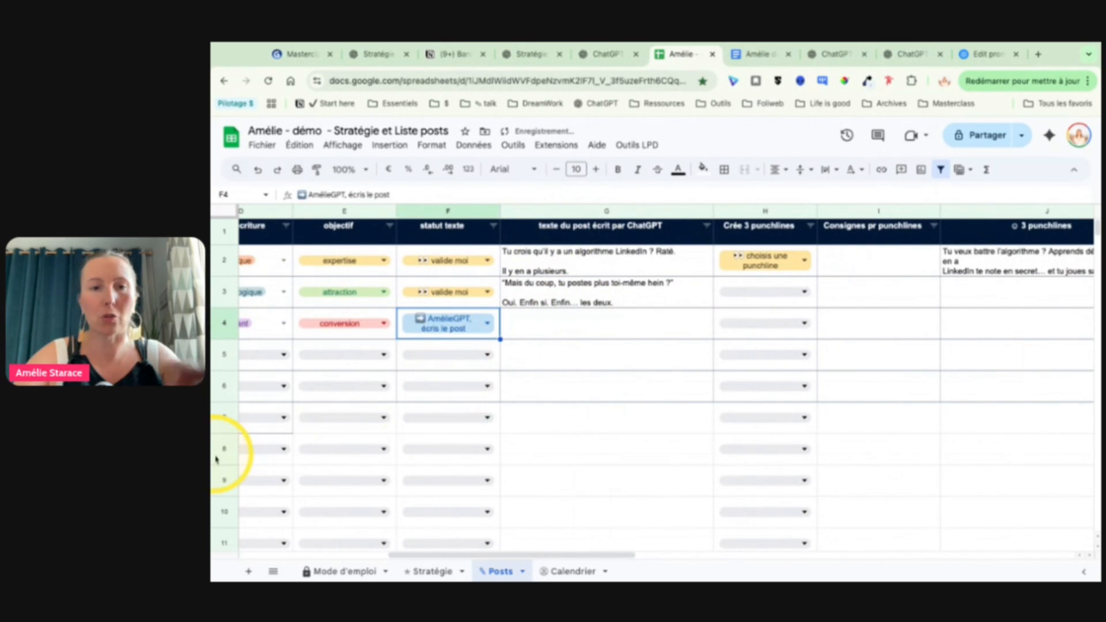
Step: Read through the full row 3 post text written by ChatGPT, including its closing signature, and leave the cell
scroll(475, 386, "right", 3)
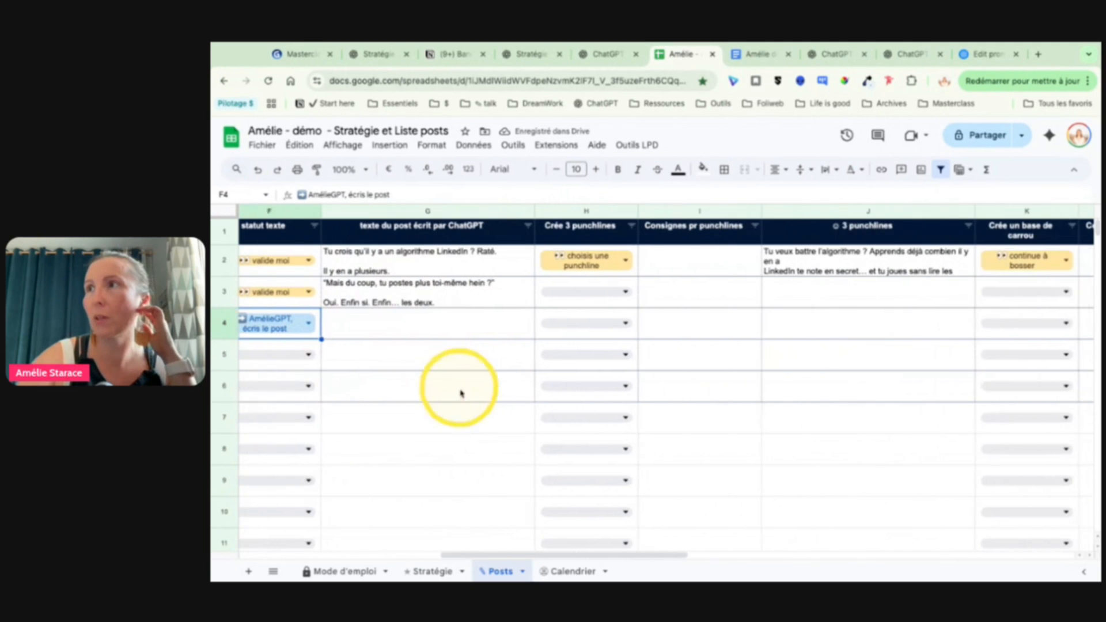
scroll(406, 307, "left", 5)
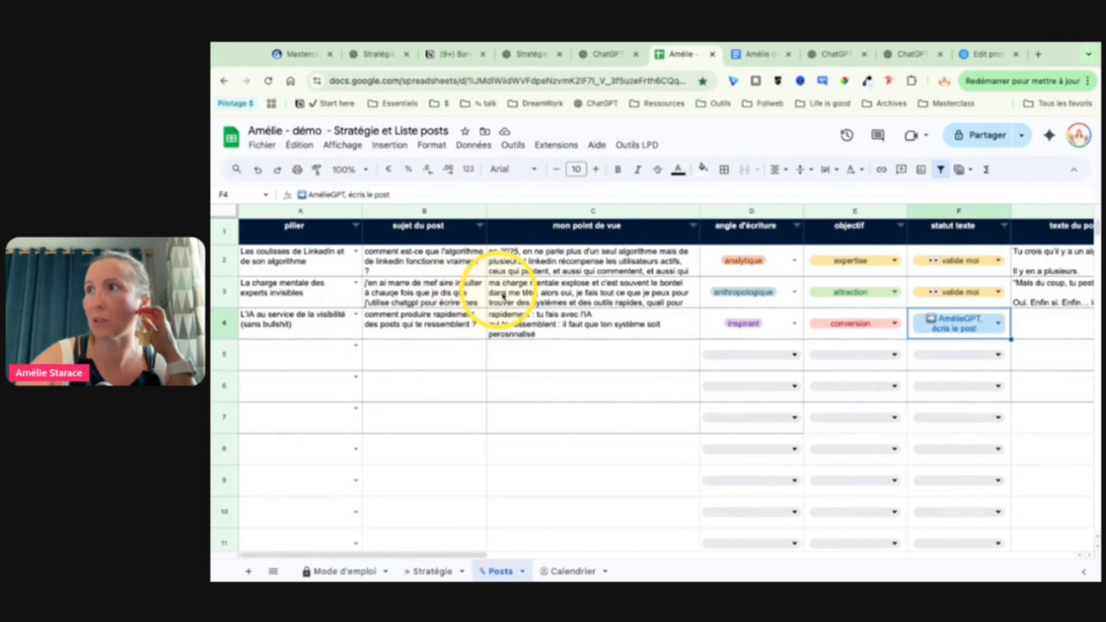
scroll(446, 299, "right", 5)
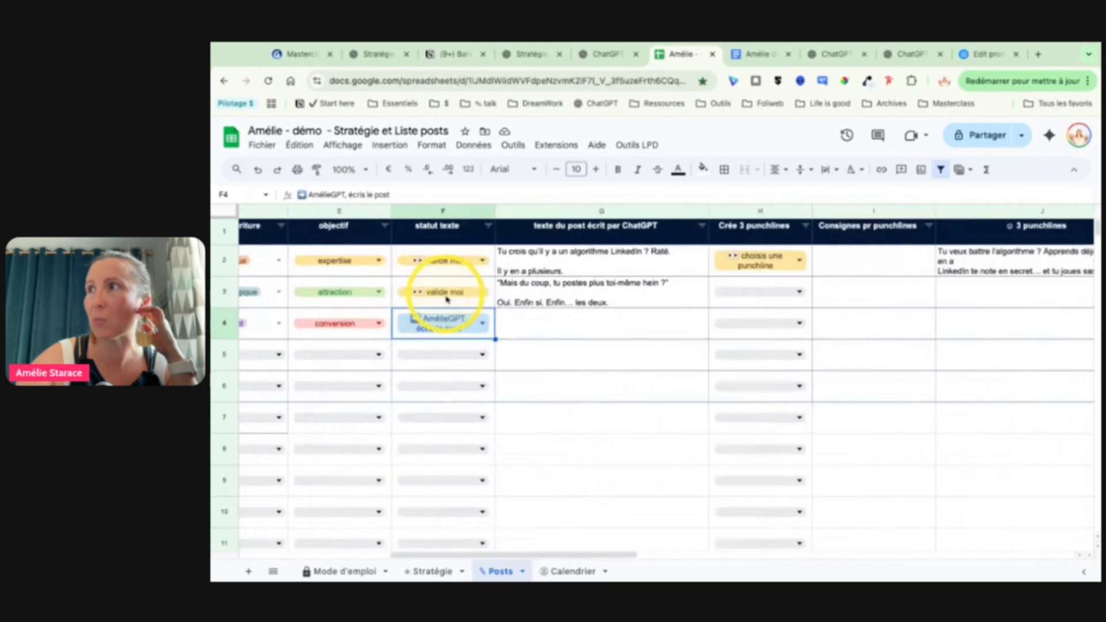
scroll(557, 297, "right", 3)
double_click(516, 291)
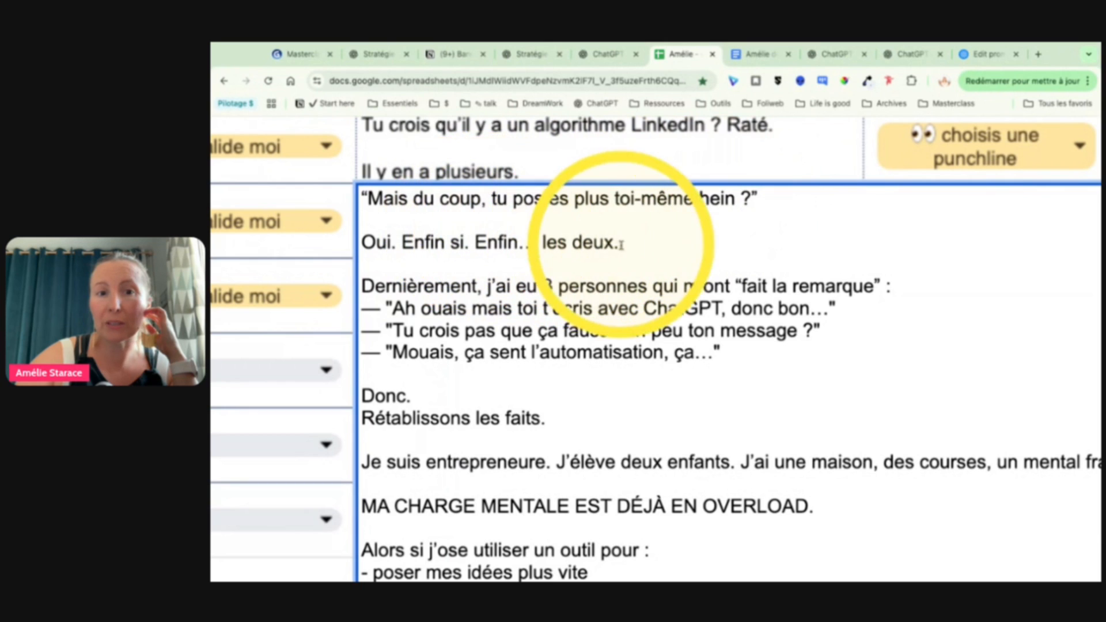
scroll(624, 337, "down", 1)
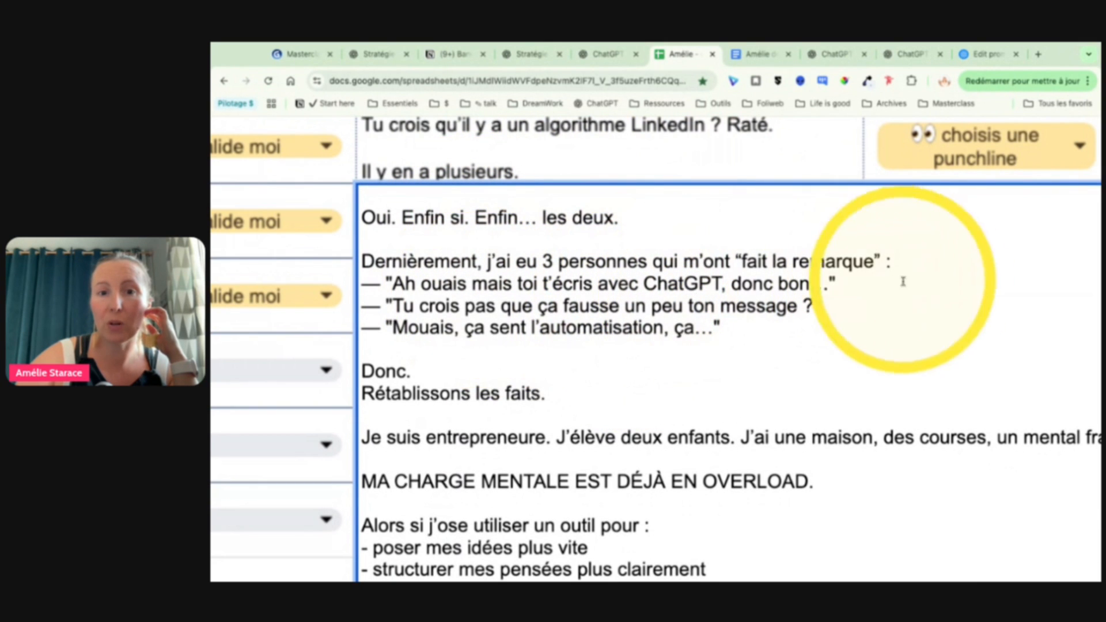
scroll(832, 357, "down", 5)
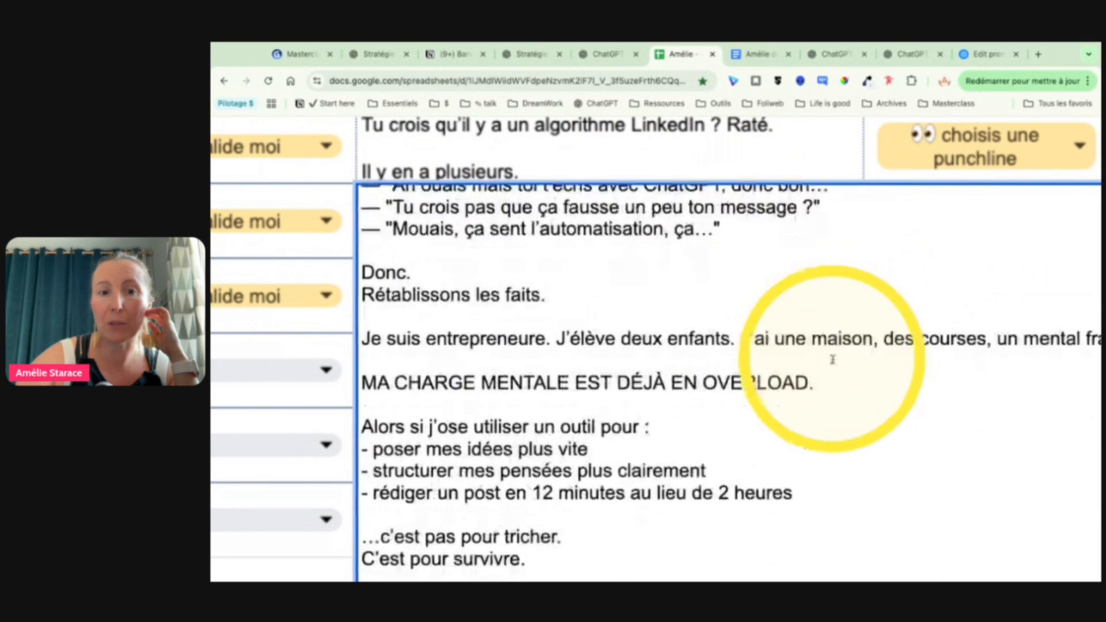
scroll(833, 358, "up", 1)
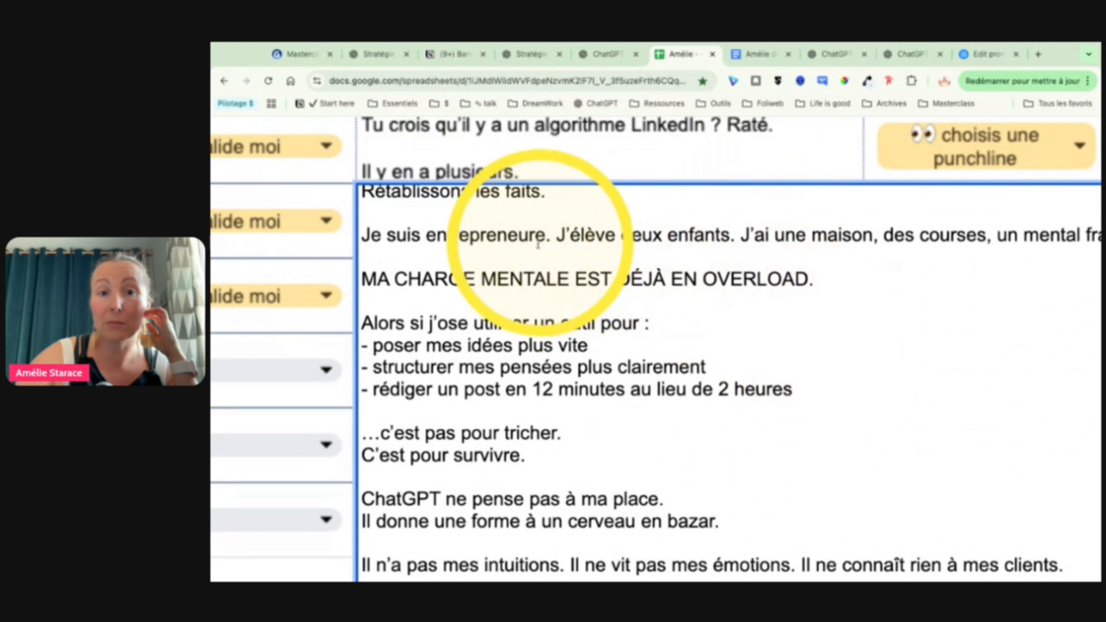
scroll(606, 238, "right", 3)
scroll(661, 254, "right", 5)
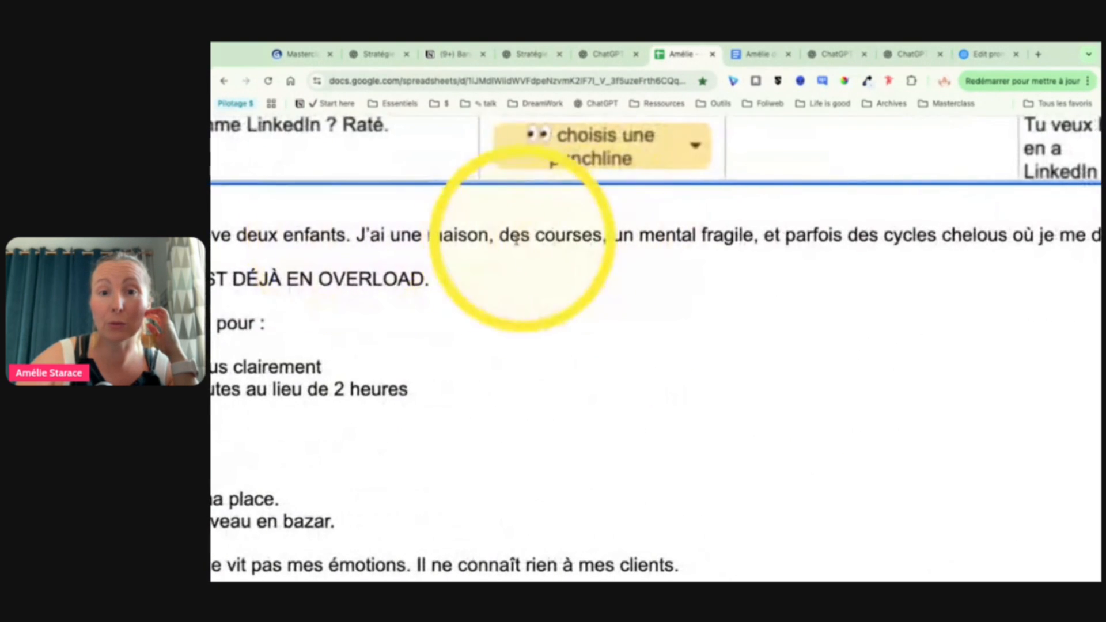
scroll(661, 254, "right", 4)
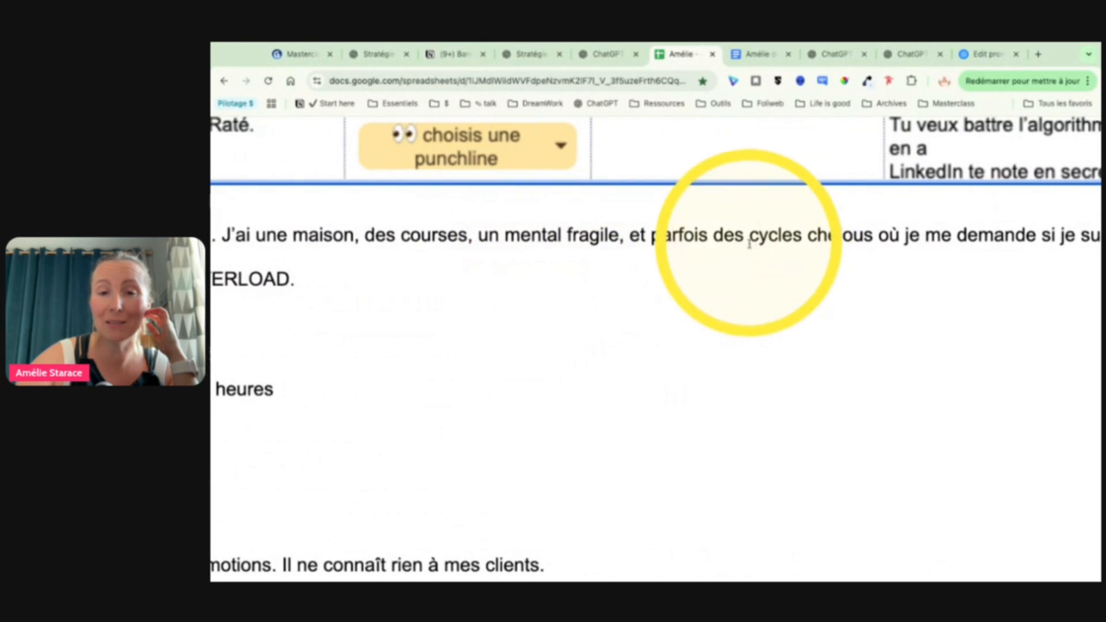
scroll(679, 254, "right", 8)
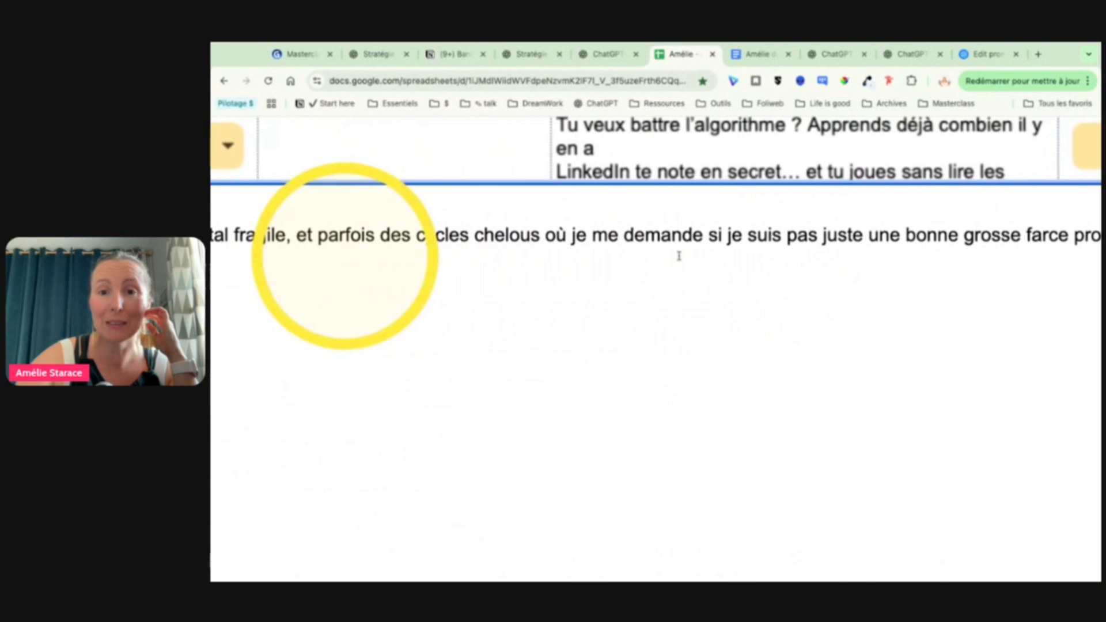
scroll(576, 230, "right", 6)
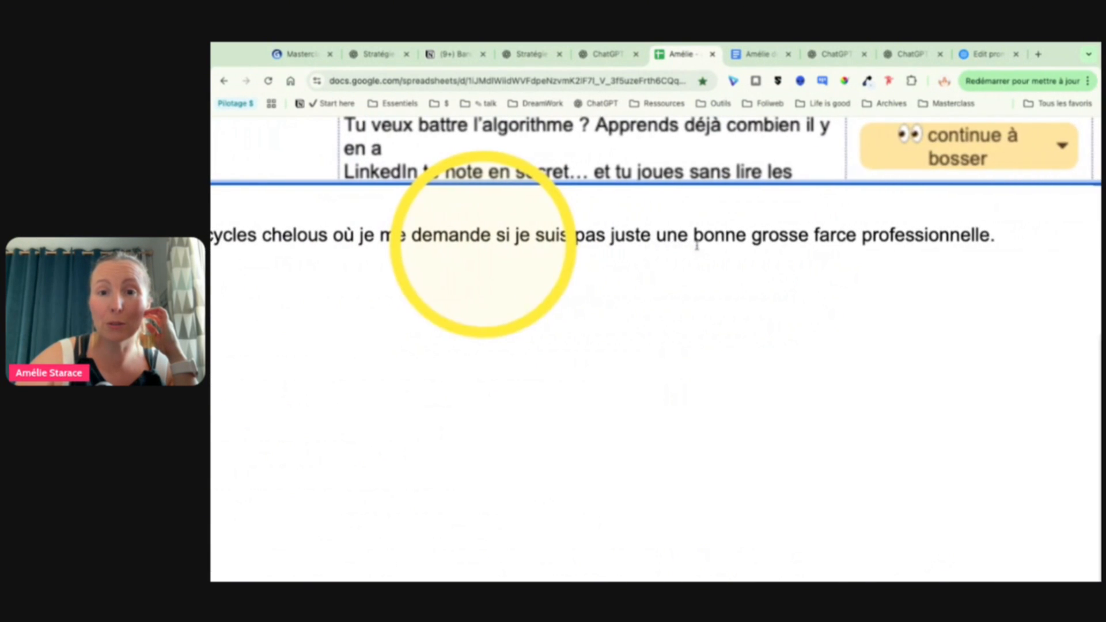
scroll(686, 277, "left", 15)
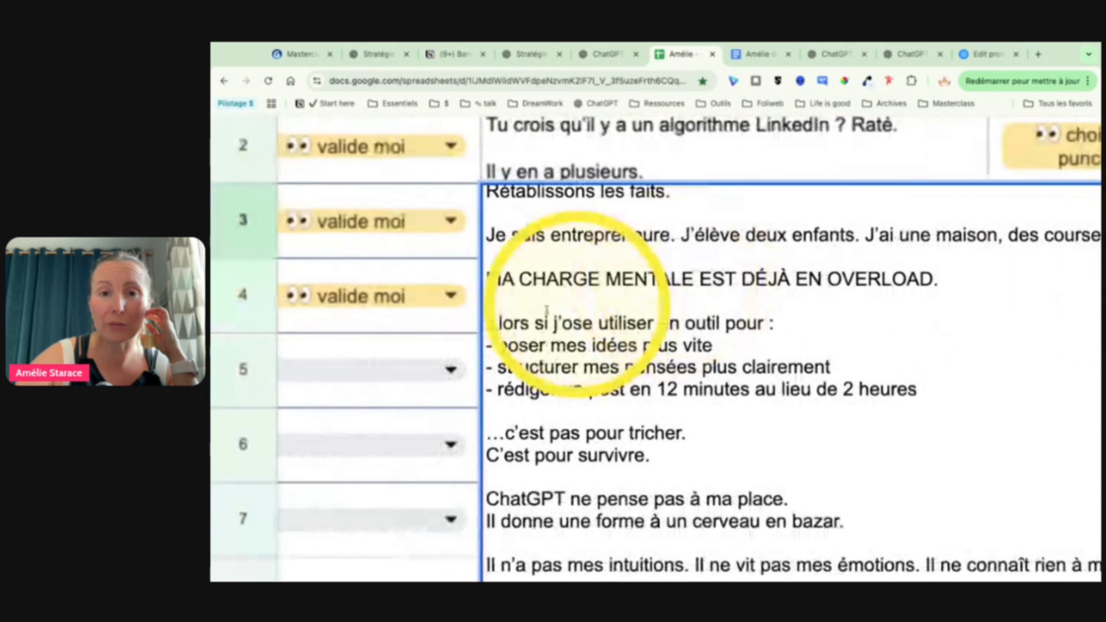
scroll(718, 361, "down", 2)
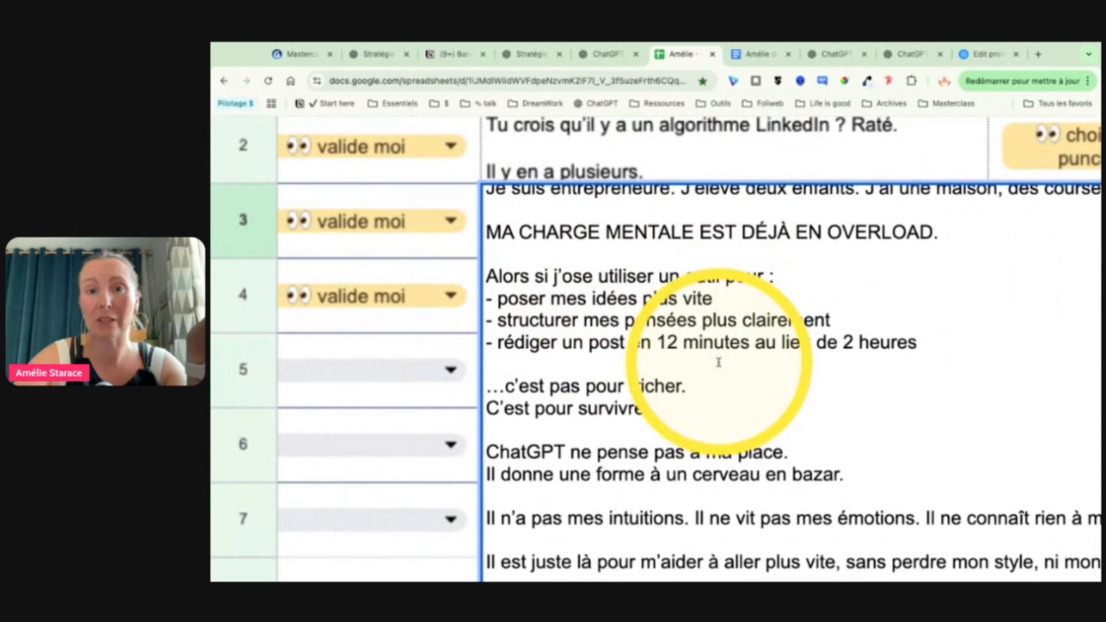
scroll(718, 362, "down", 12)
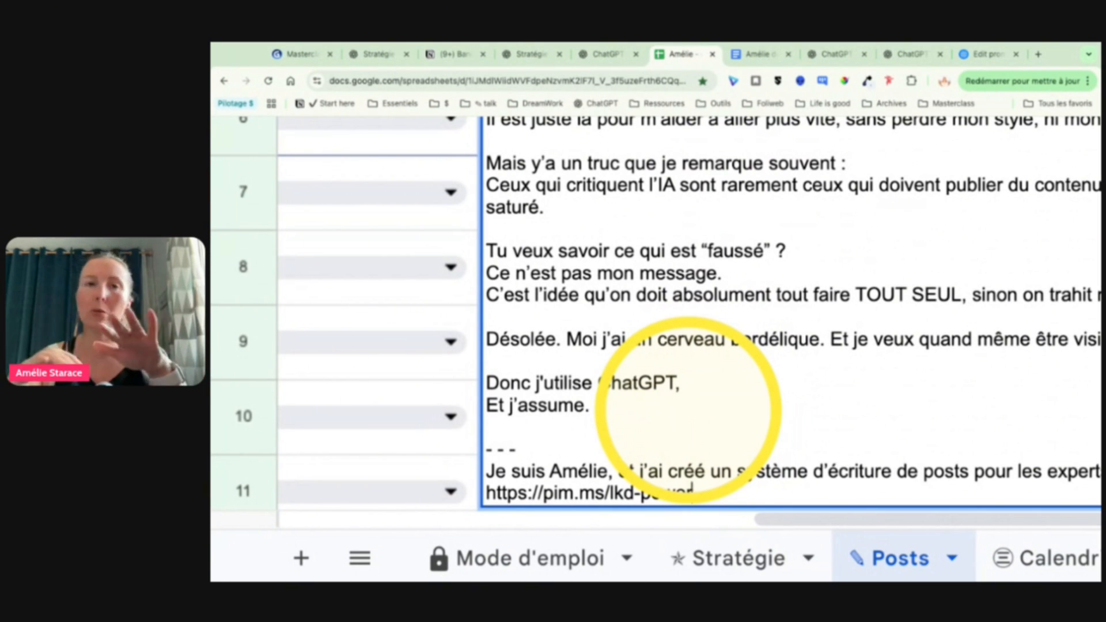
scroll(693, 352, "down", 5)
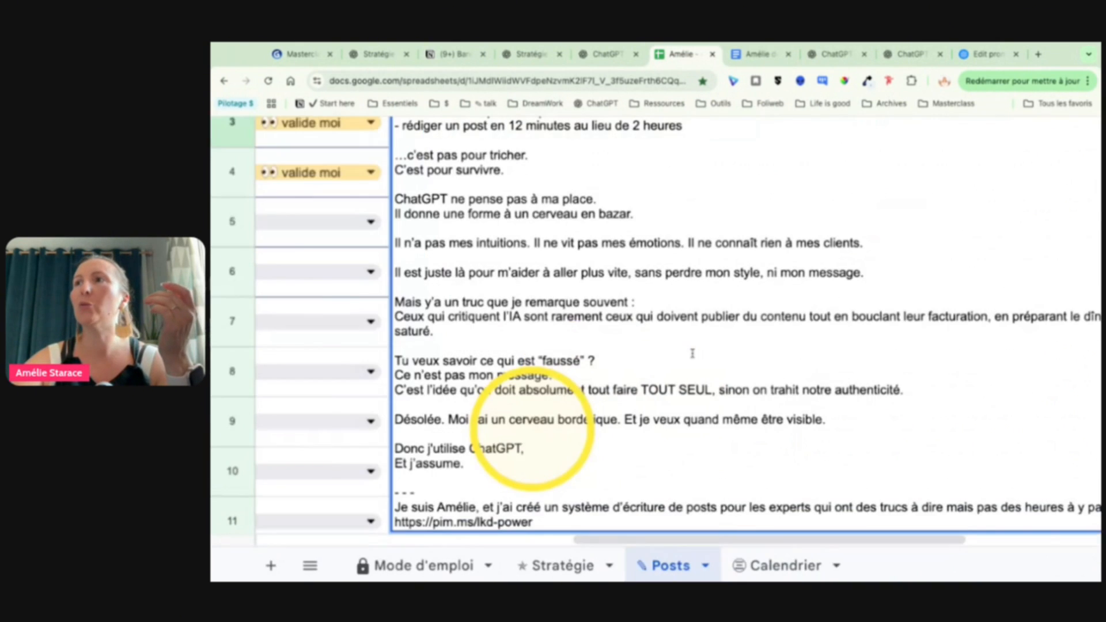
left_click(558, 193)
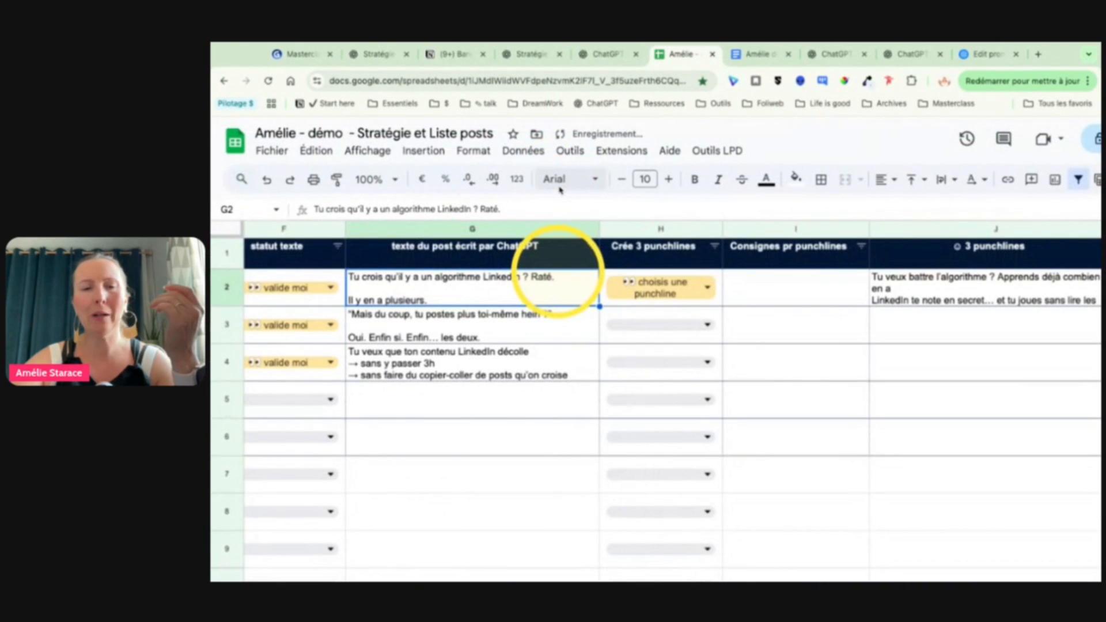
Step: Review the full row 3 entry under "mon point de vue" for comparison with the written post
scroll(507, 259, "left", 5)
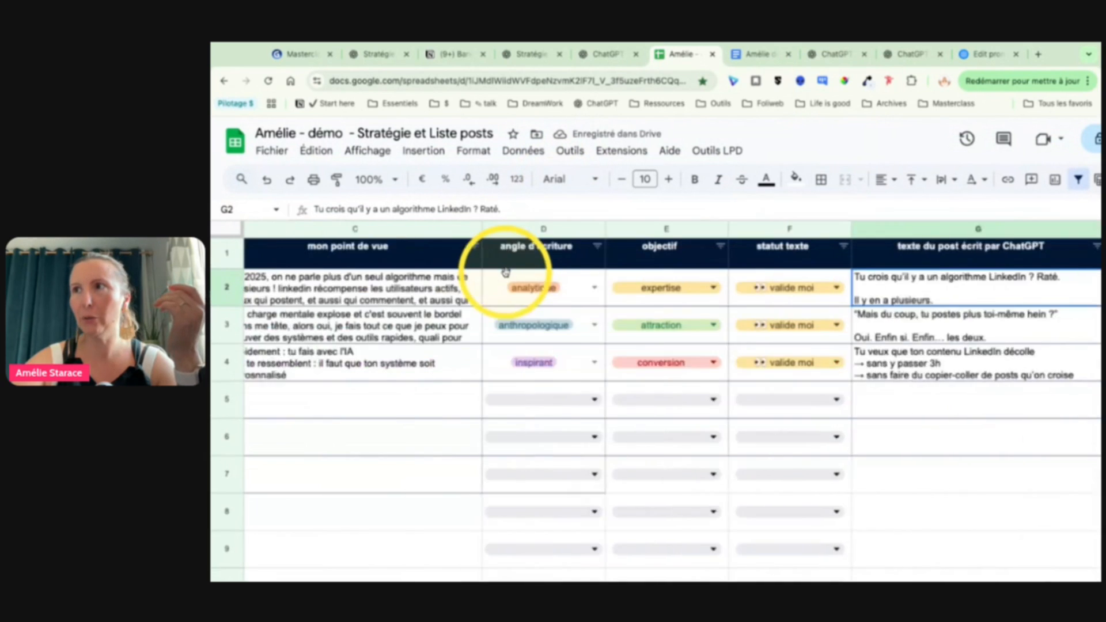
double_click(581, 333)
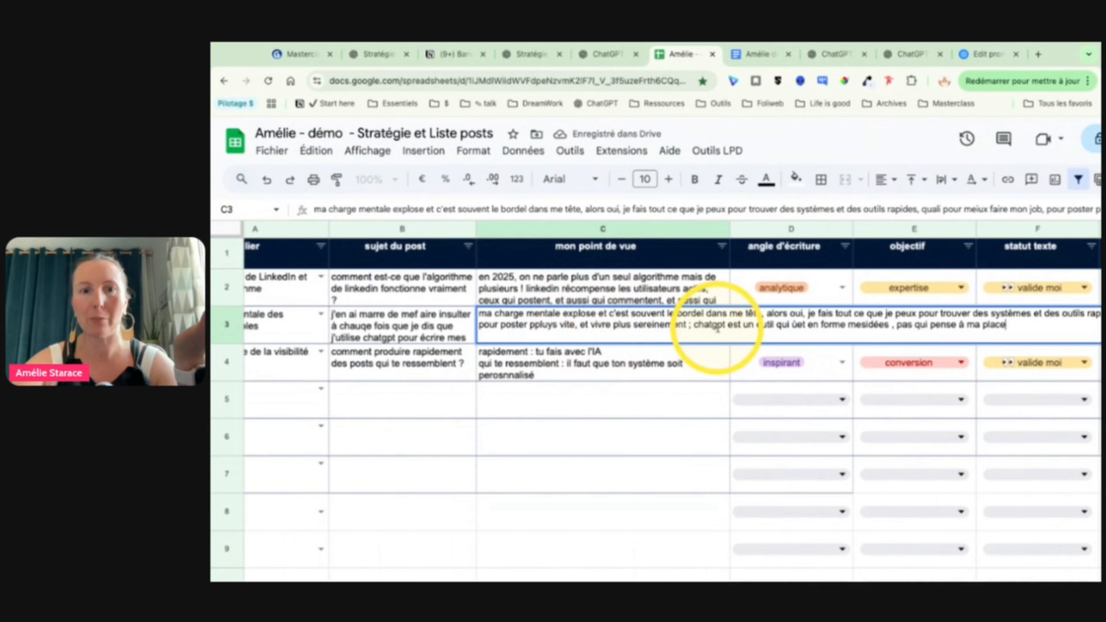
left_click(657, 397)
scroll(657, 396, "right", 10)
scroll(659, 396, "left", 3)
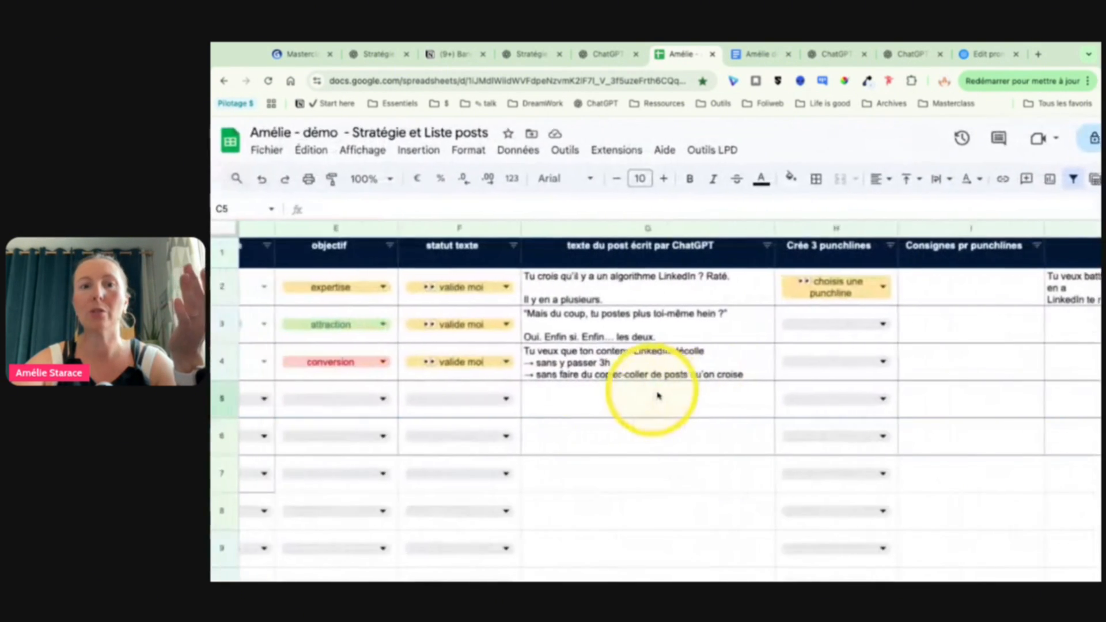
Step: Open the row 4 post text written by ChatGPT and read from its hook to the "Résultat ?" section
scroll(659, 395, "right", 4)
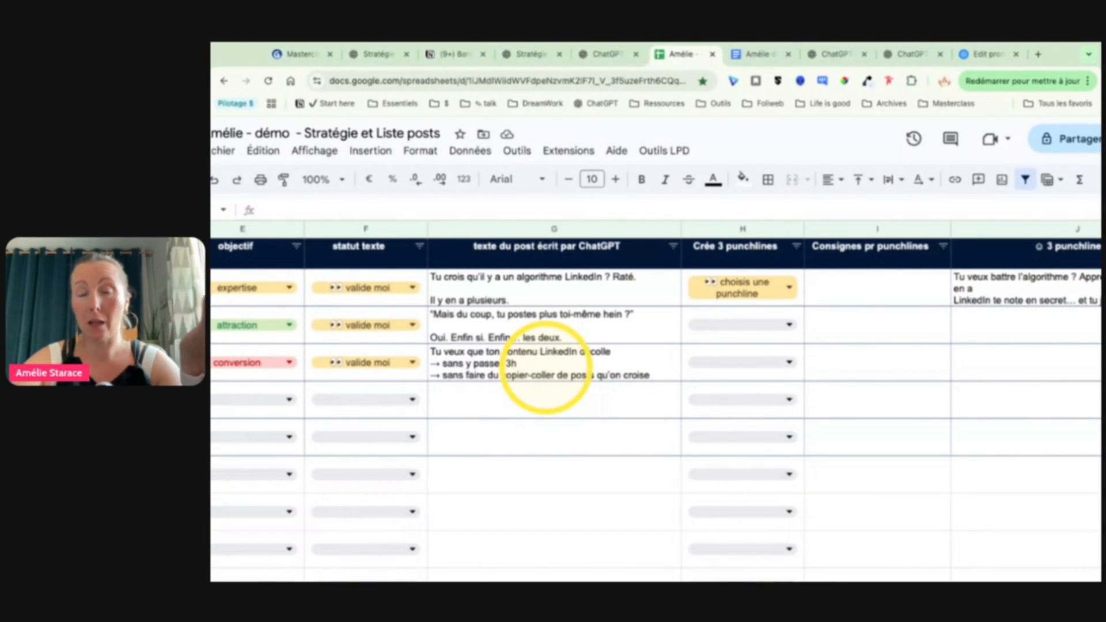
double_click(545, 367)
scroll(553, 403, "right", 3)
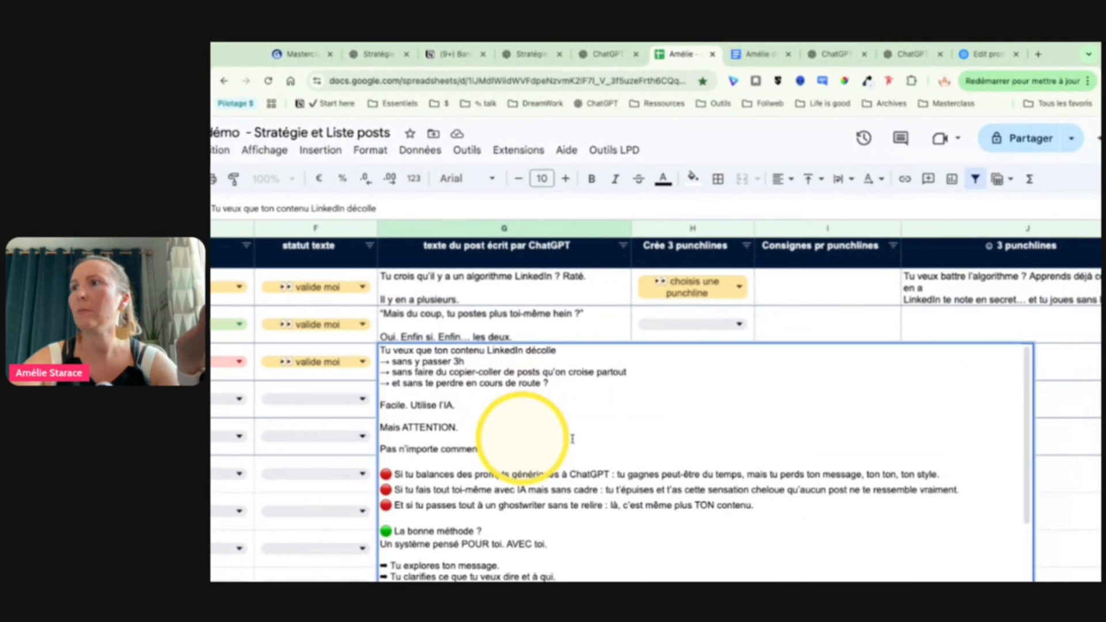
scroll(521, 278, "down", 3)
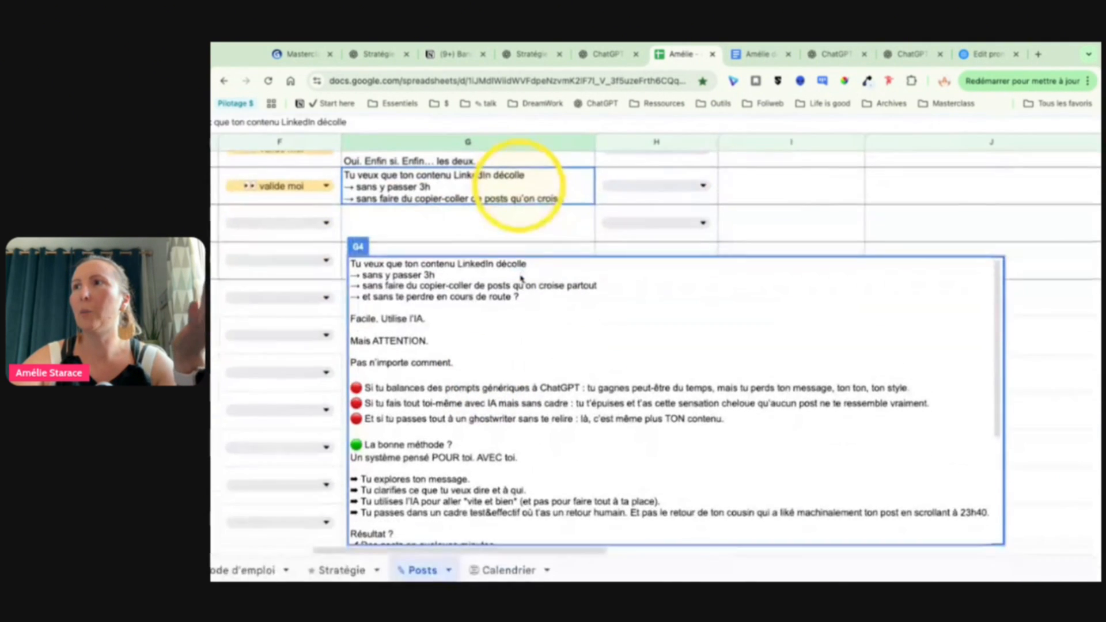
scroll(439, 387, "up", 3)
scroll(438, 378, "up", 1)
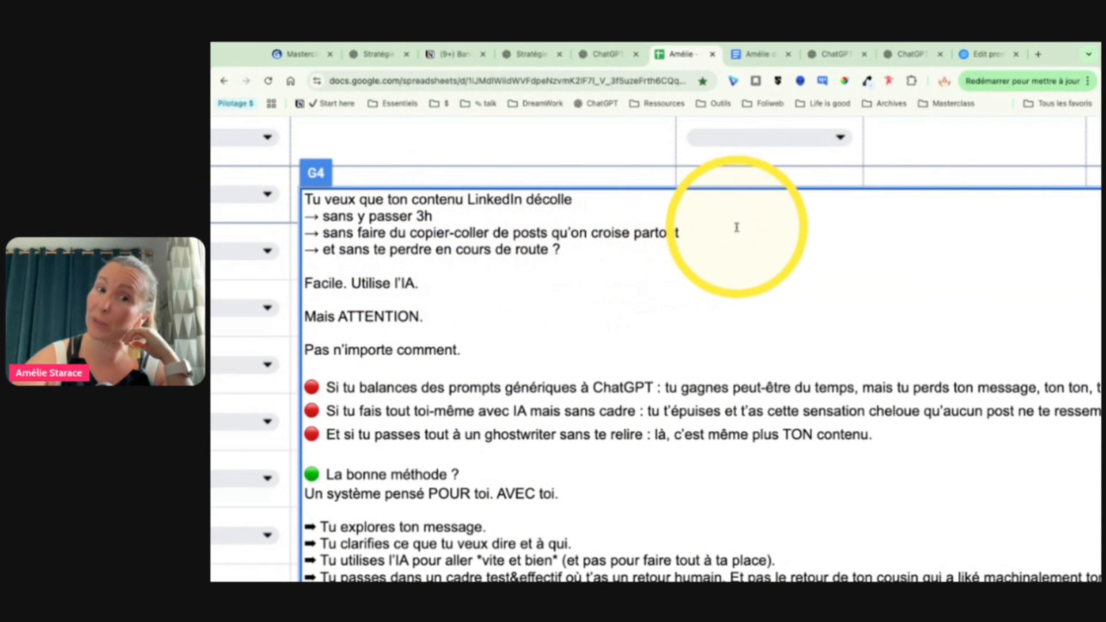
scroll(605, 310, "down", 1)
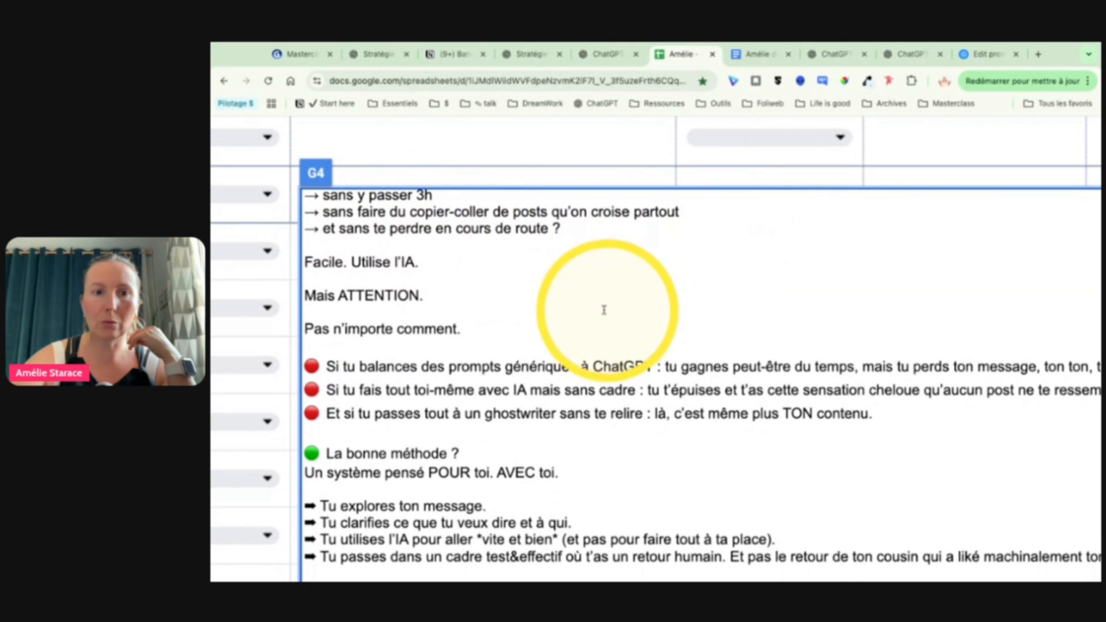
scroll(657, 279, "down", 3)
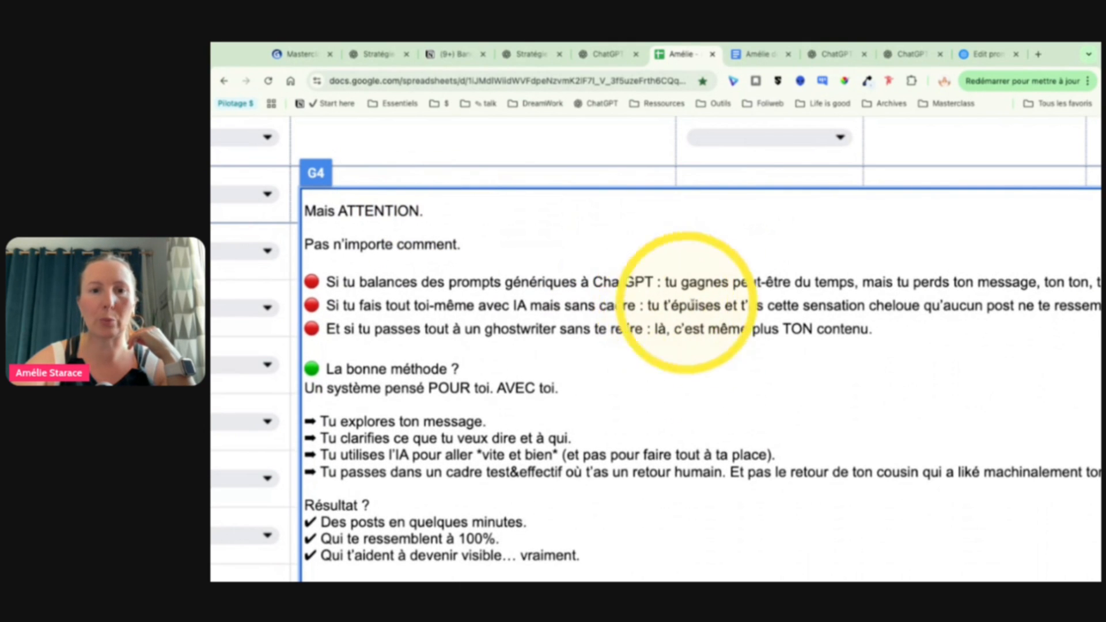
scroll(628, 406, "down", 3)
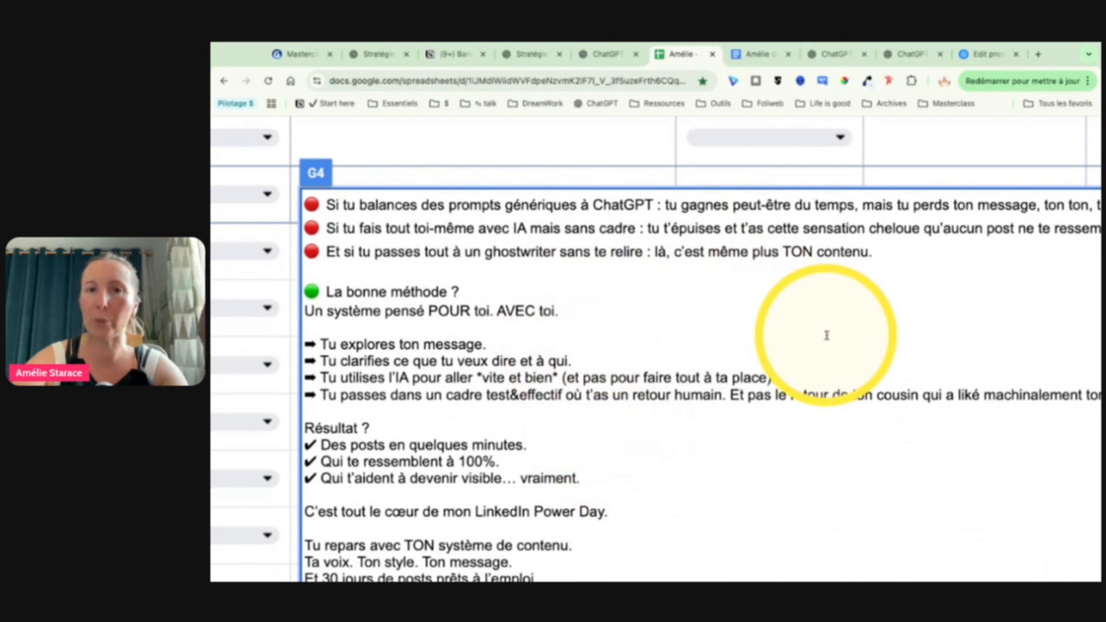
Step: Read the rest of the row 4 post through its signature, highlight the call-to-action link, and leave the cell
scroll(826, 336, "down", 2)
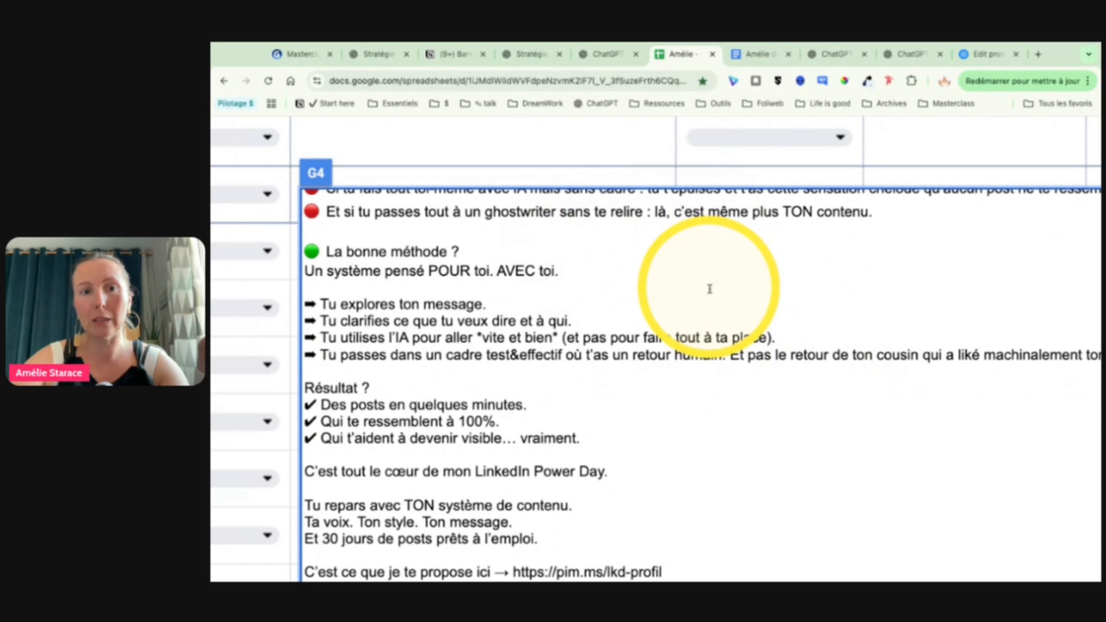
scroll(709, 289, "down", 1)
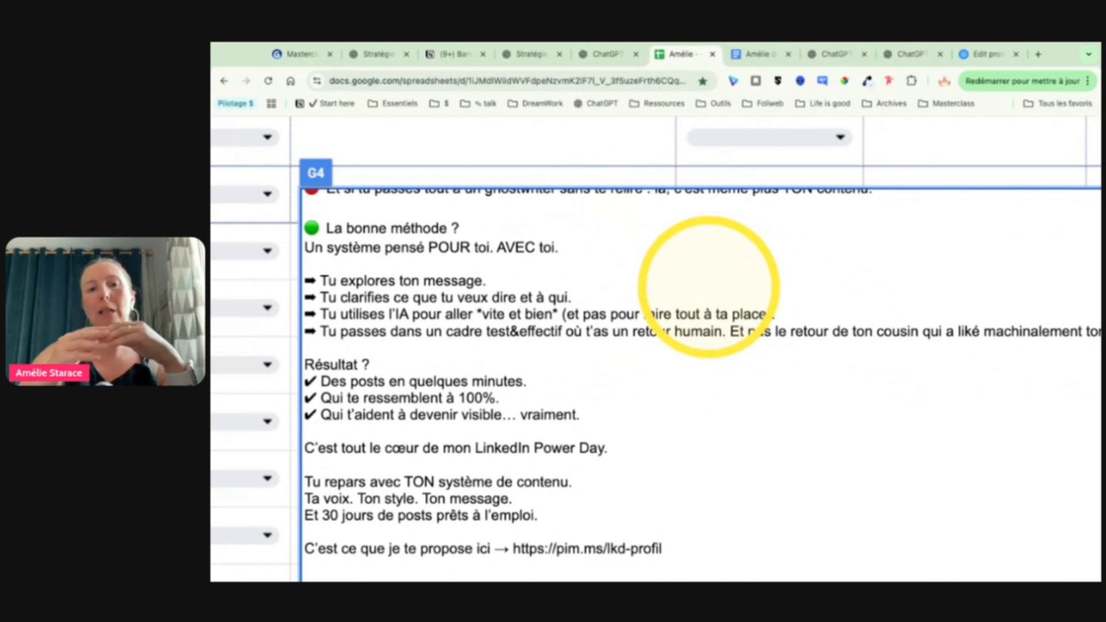
scroll(709, 288, "down", 4)
left_click_drag(663, 449, 511, 449)
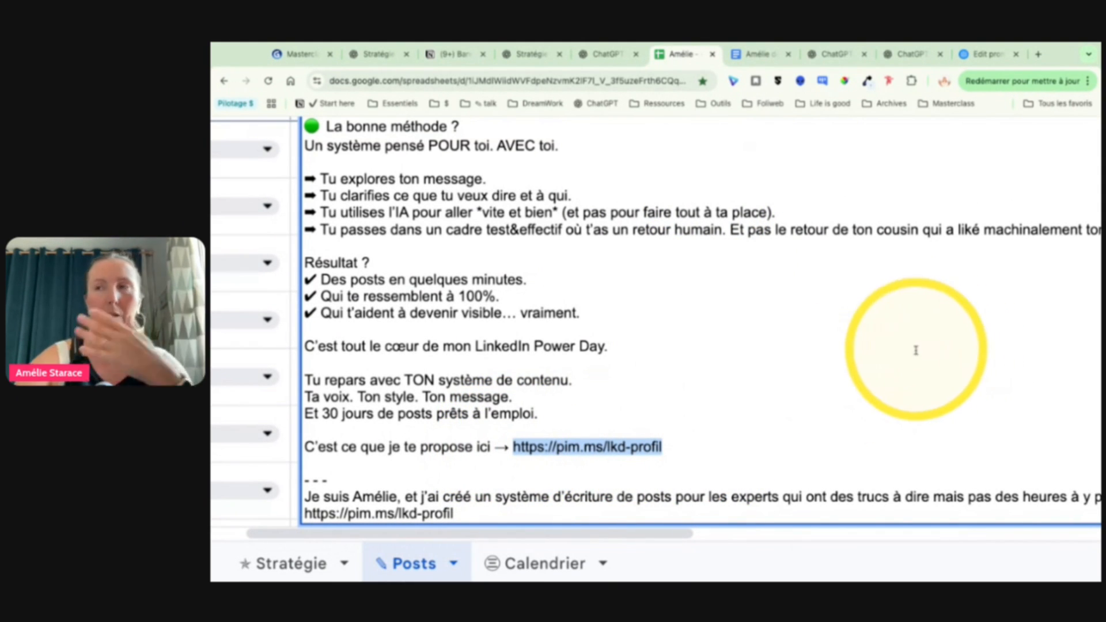
scroll(871, 324, "down", 5)
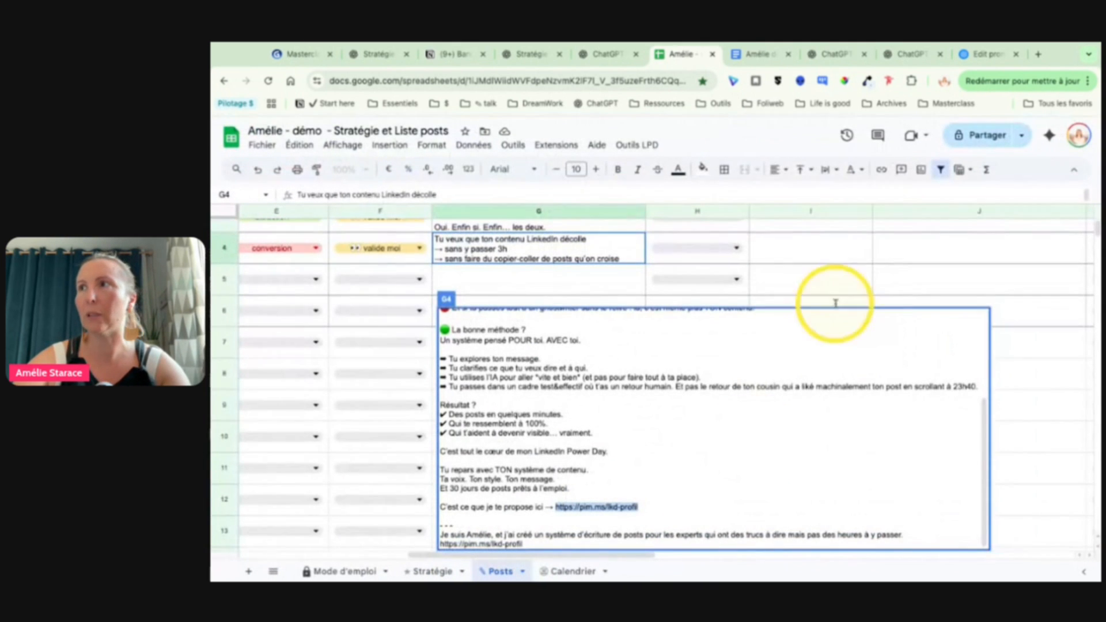
left_click(853, 268)
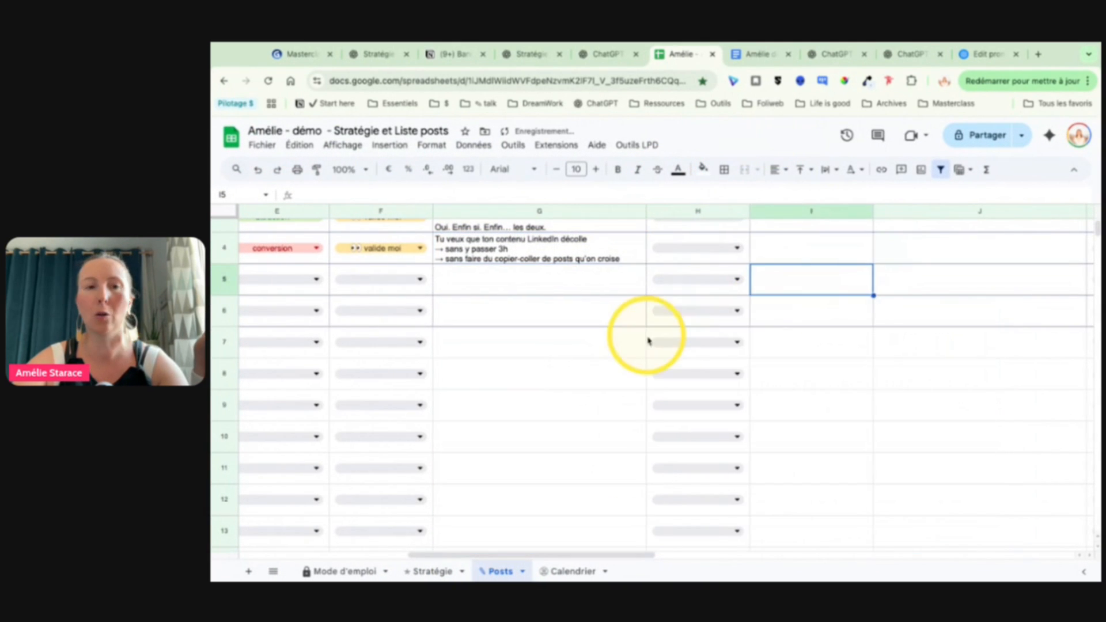
scroll(647, 341, "left", 6)
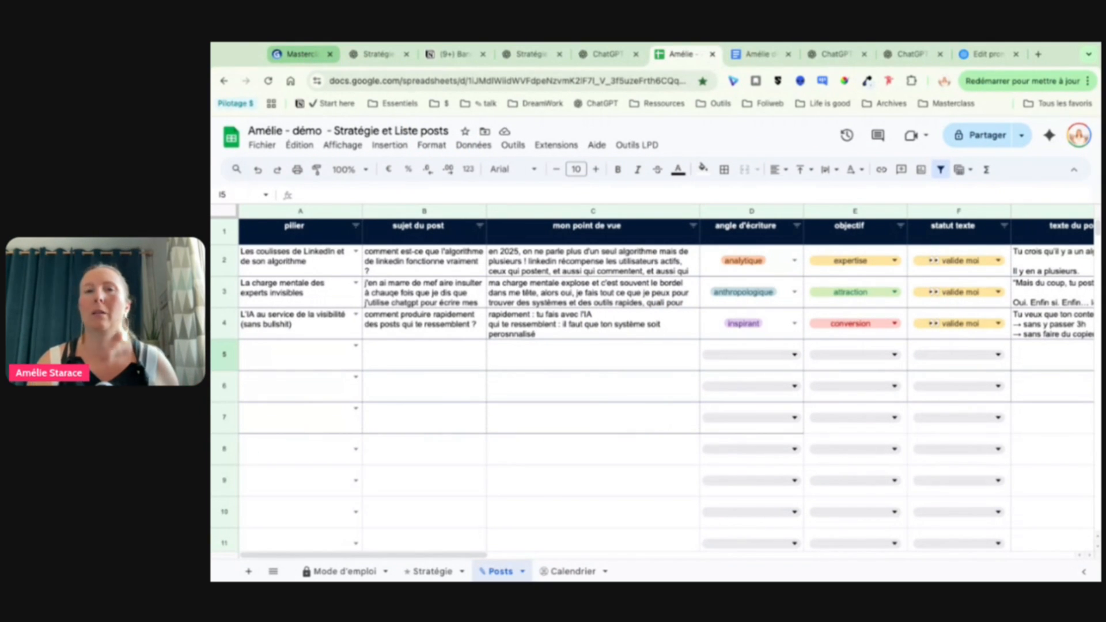
Step: Switch to the Gamma masterclass presentation and advance past the prompts slide to "Méthode 4 : LinkedIn Power + Ekko"
left_click(302, 53)
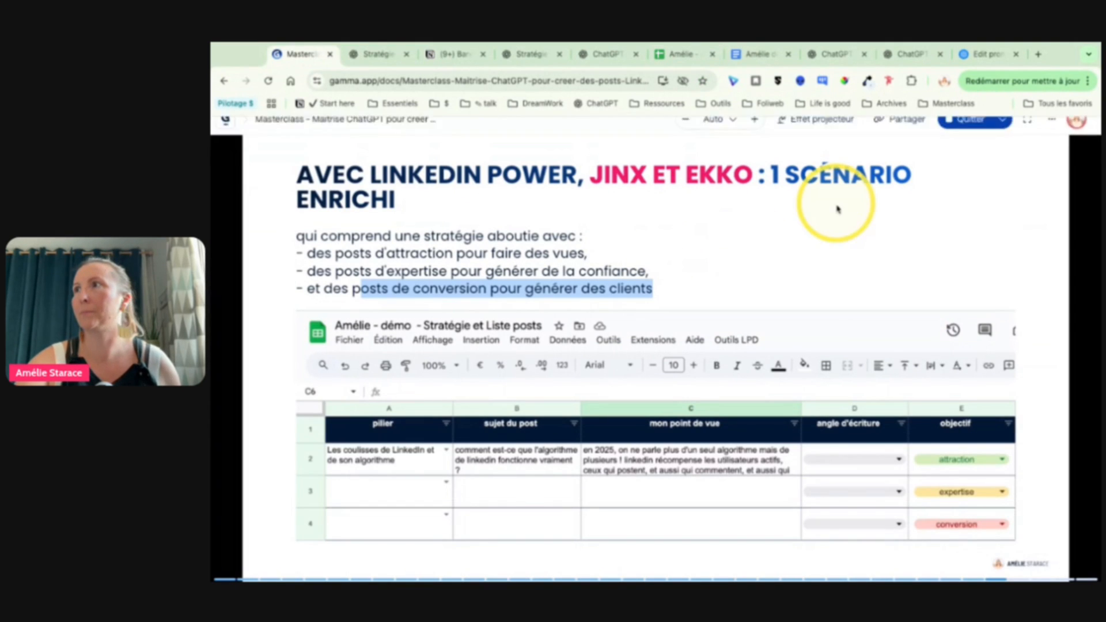
left_click(954, 250)
left_click(953, 250)
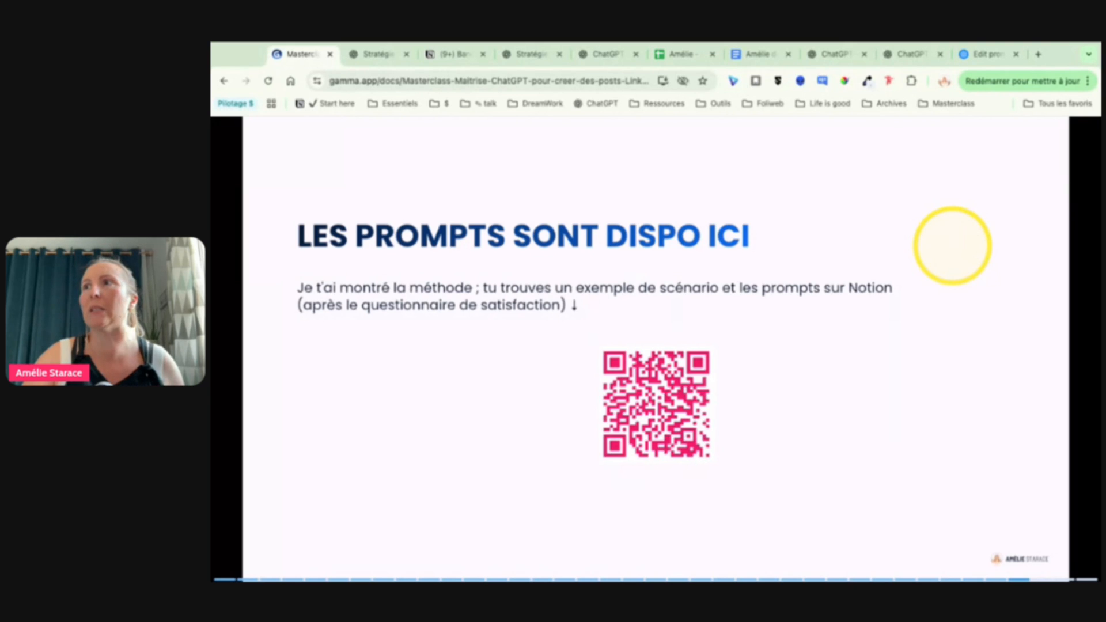
left_click(953, 246)
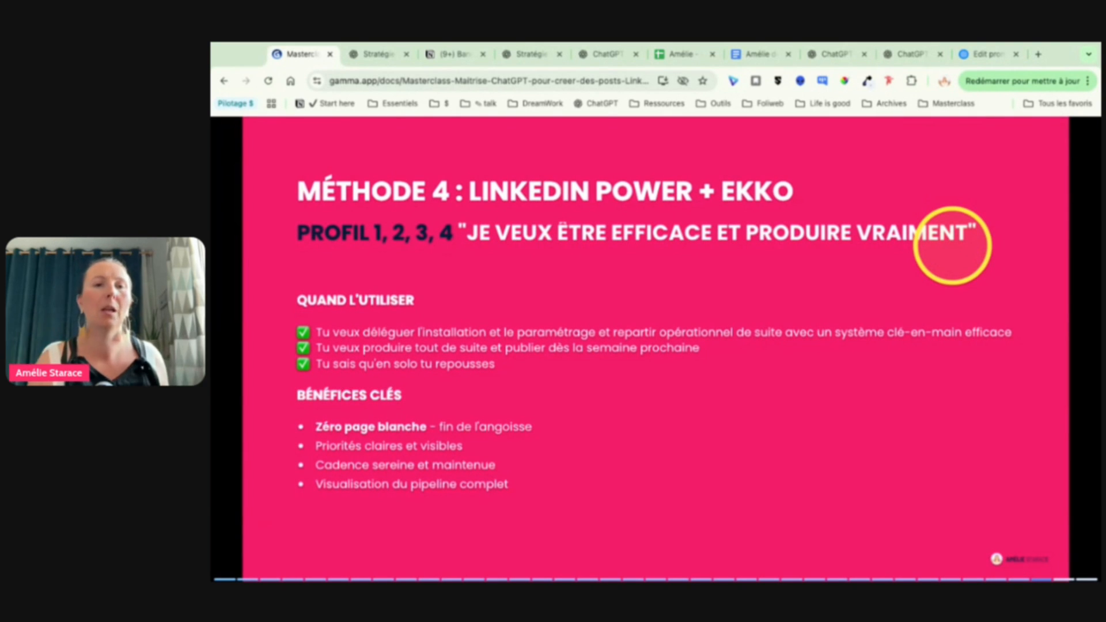